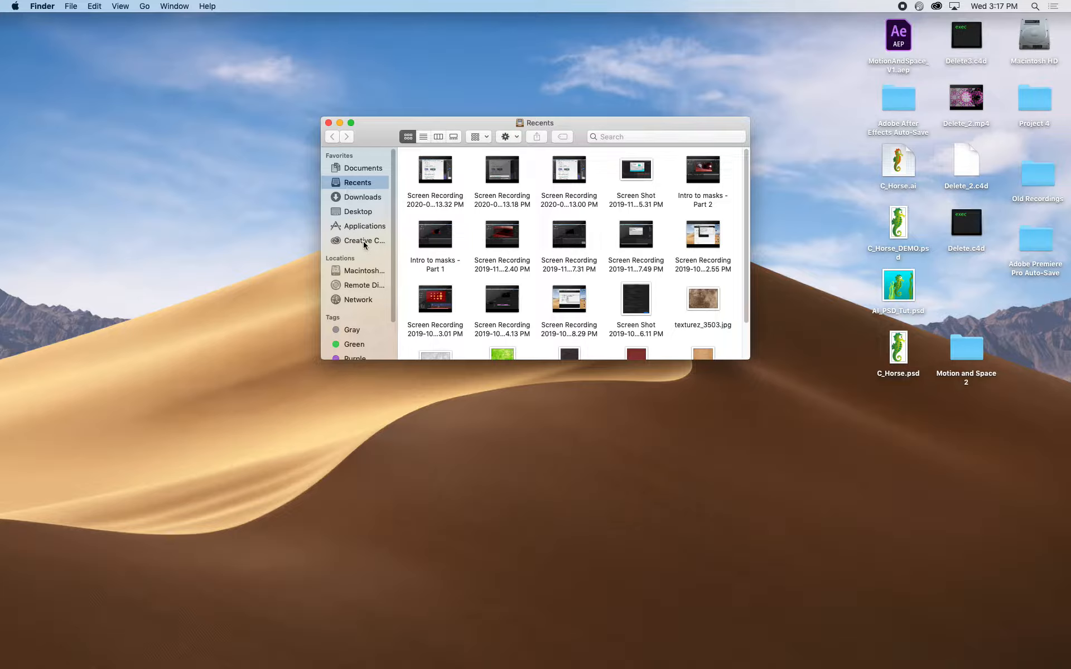
Create a new folder named Winter 260 inside the Creative Cloud Files folder.
click(364, 241)
drag(397, 237, 532, 246)
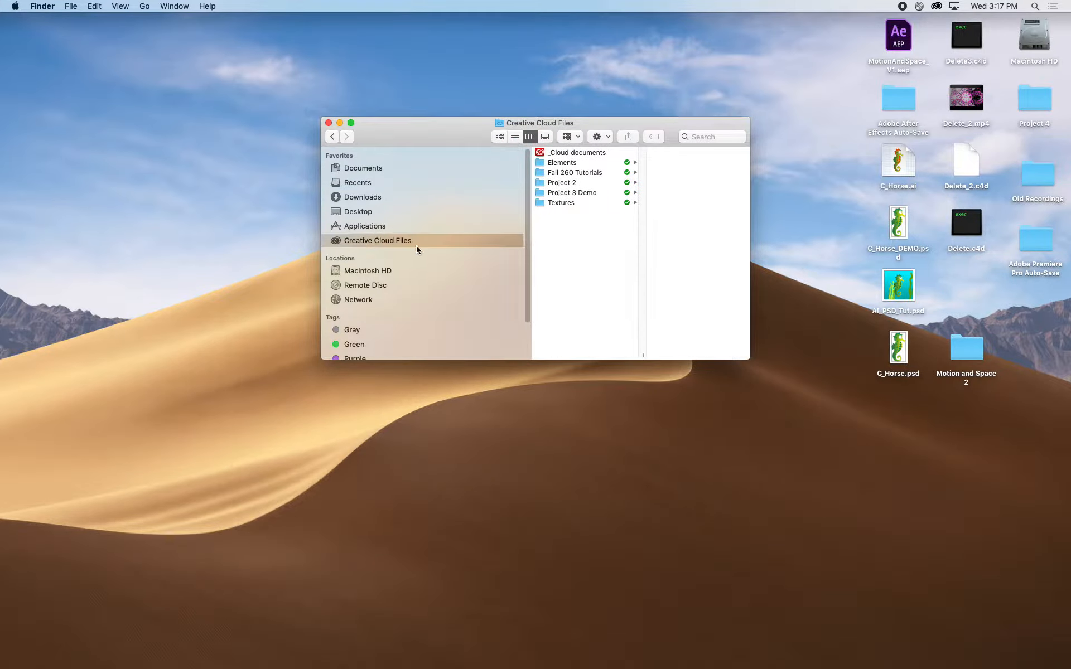
right_click(560, 224)
click(567, 229)
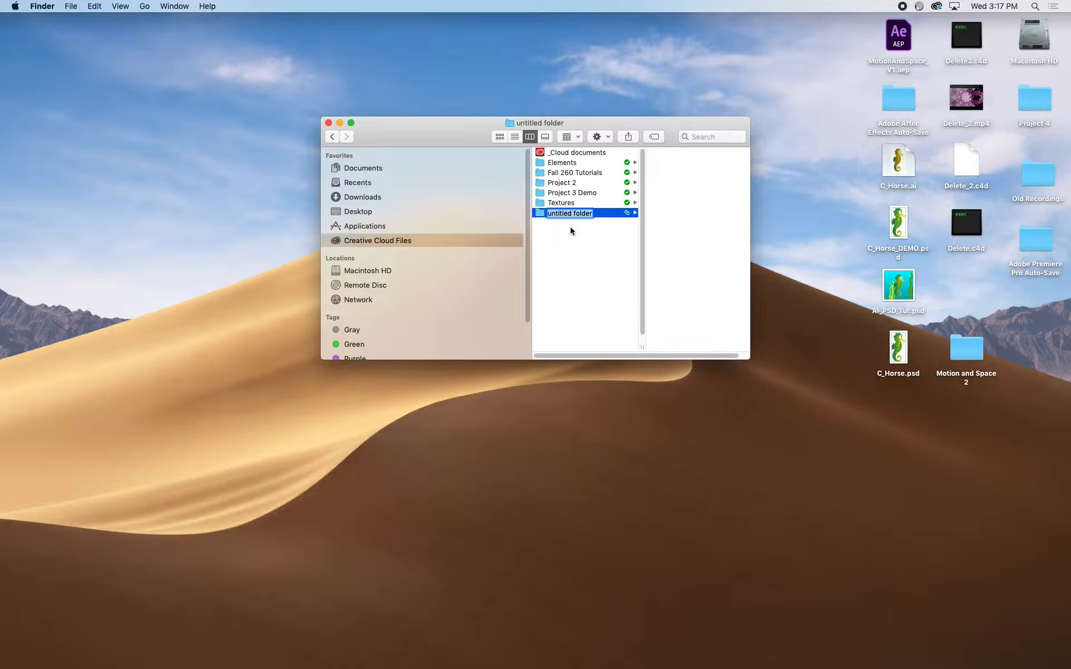
text(Winter 260)
click(568, 230)
Create a subfolder named "Project 1 tutorial (PSD)" inside the Winter 260 folder.
click(567, 213)
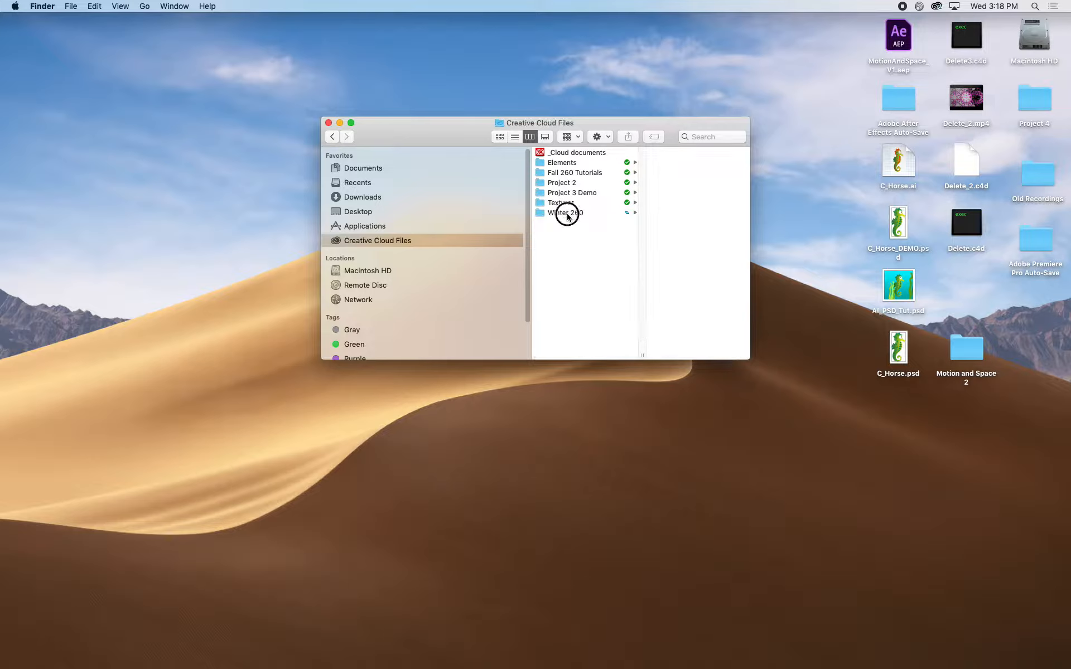
right_click(681, 203)
click(685, 204)
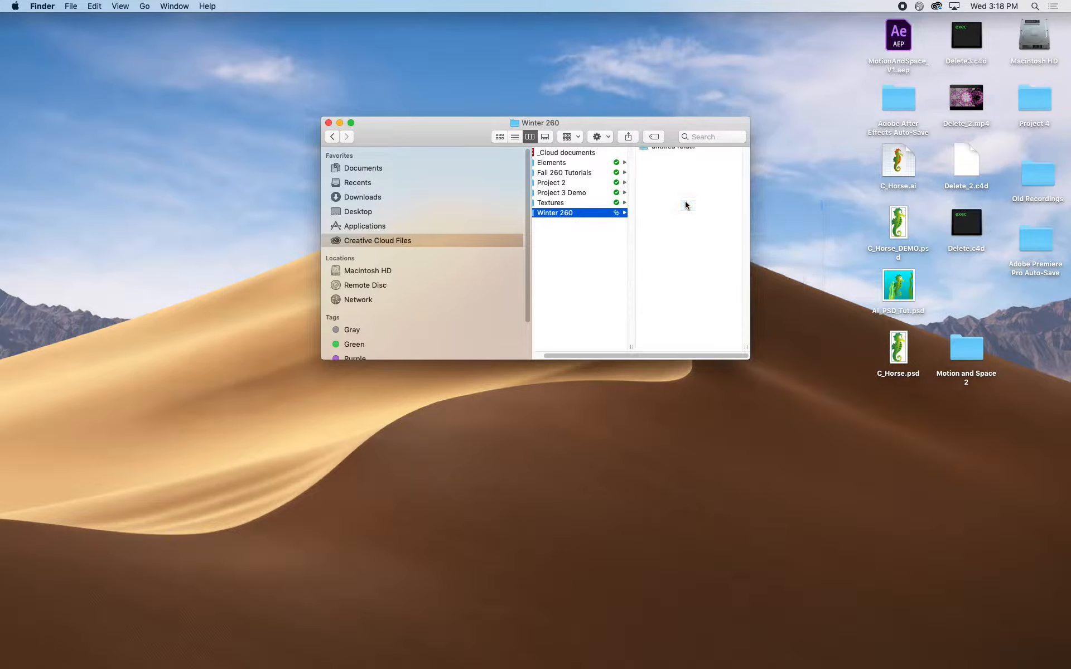
text(Project)
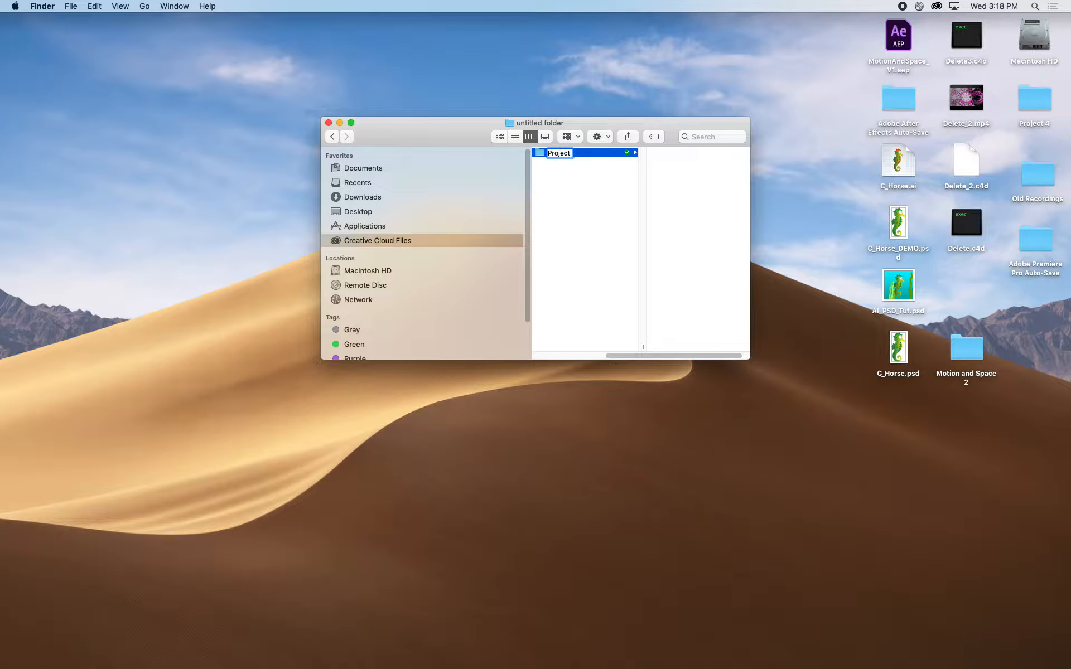
text( 1 tutorial (PSD))
key(Return)
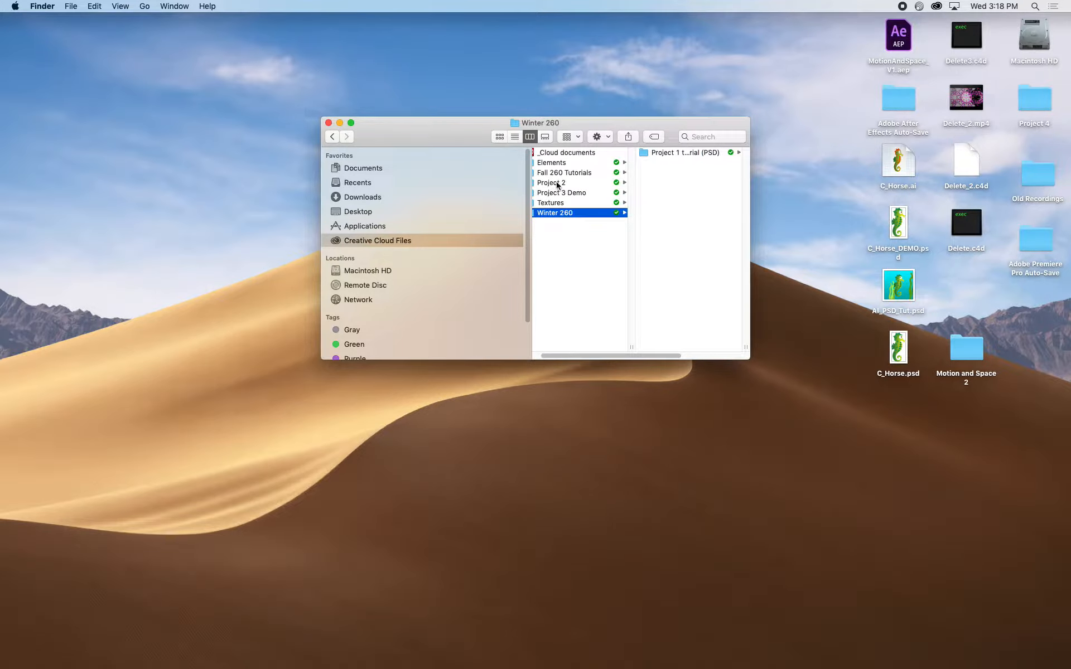
Create a subfolder named PS inside the Project 1 tutorial (PSD) folder.
right_click(664, 189)
click(667, 191)
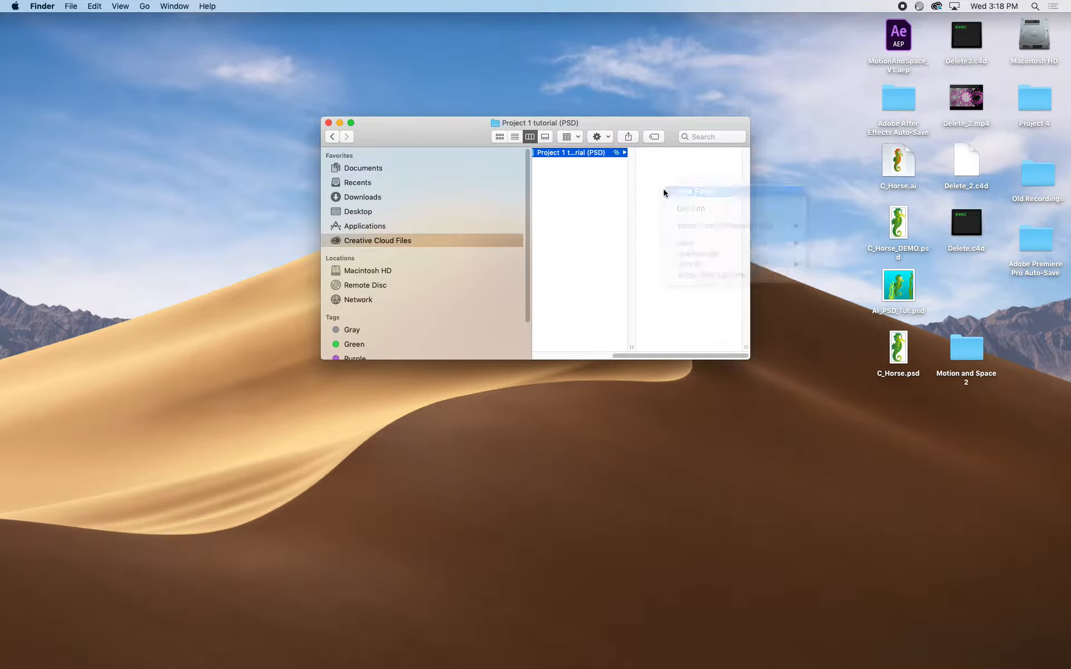
text(PS)
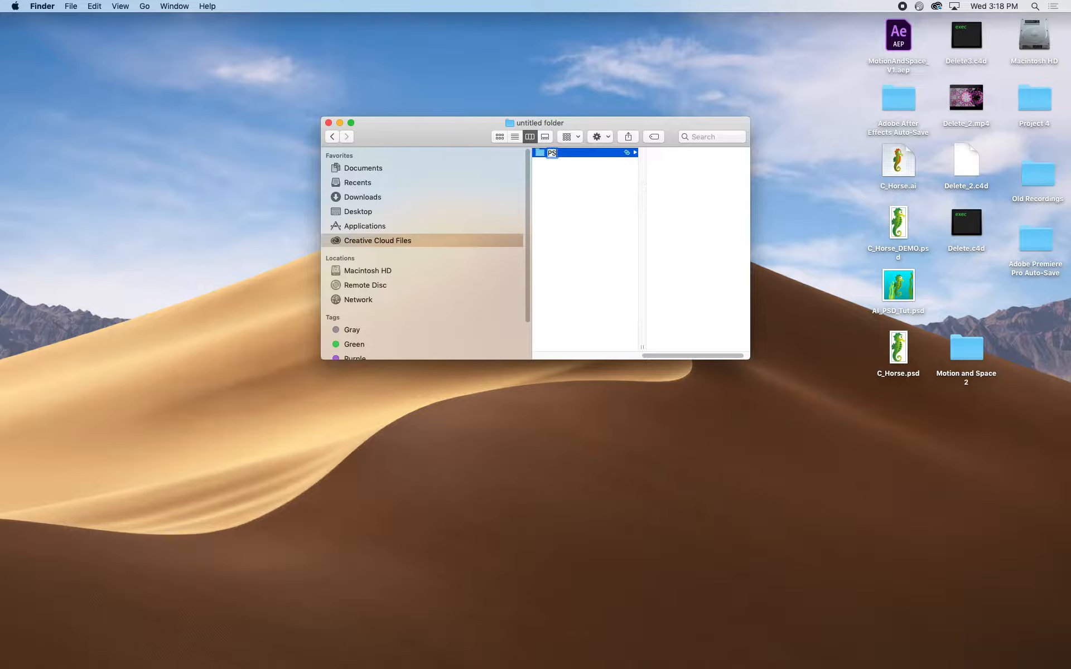
key(Return)
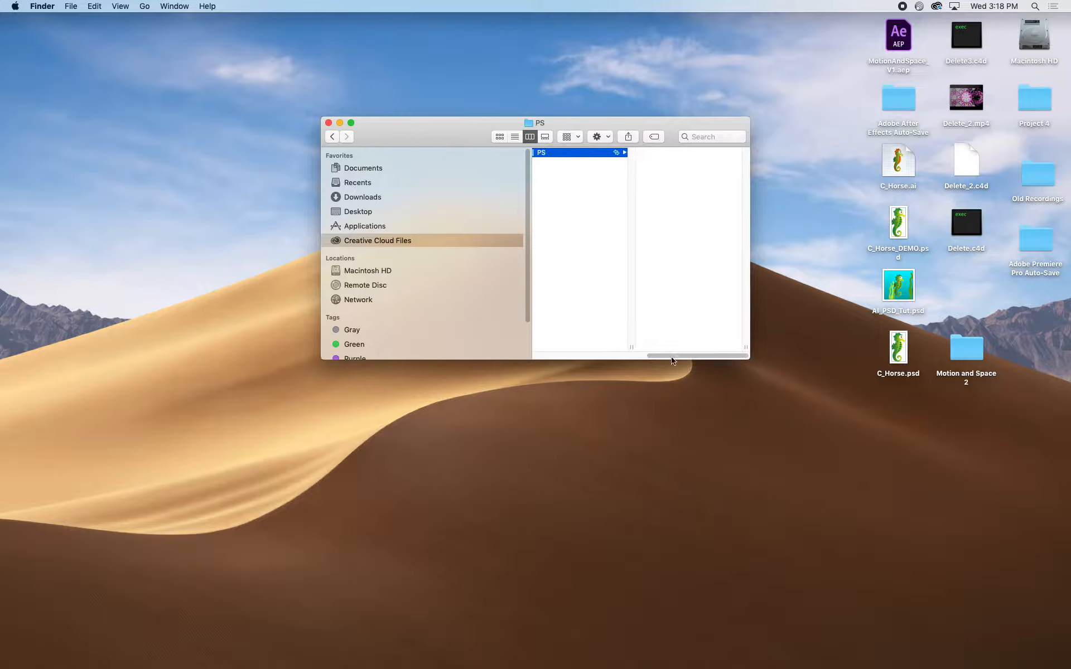
Widen the file window and add a subfolder named AE beside the PS folder.
drag(671, 357, 586, 354)
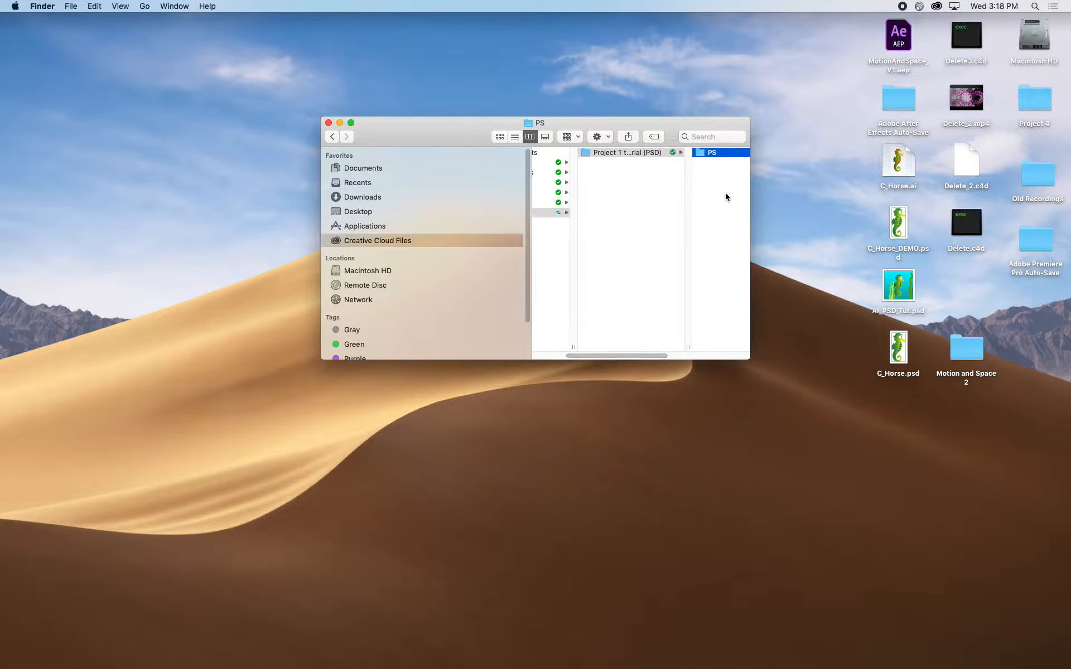
drag(749, 198, 897, 199)
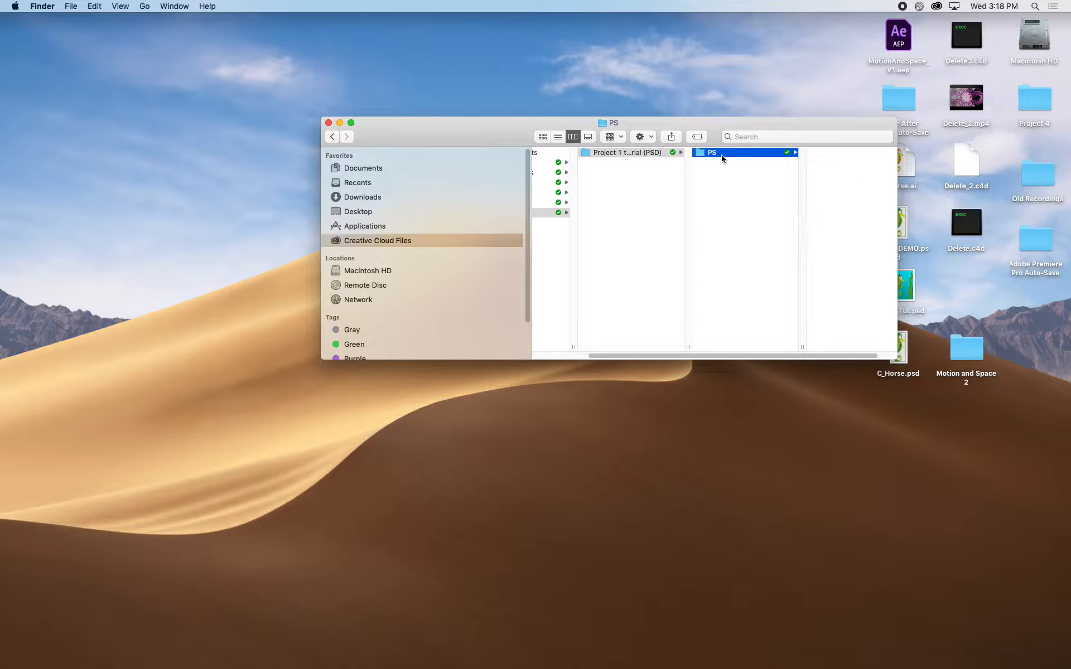
right_click(715, 184)
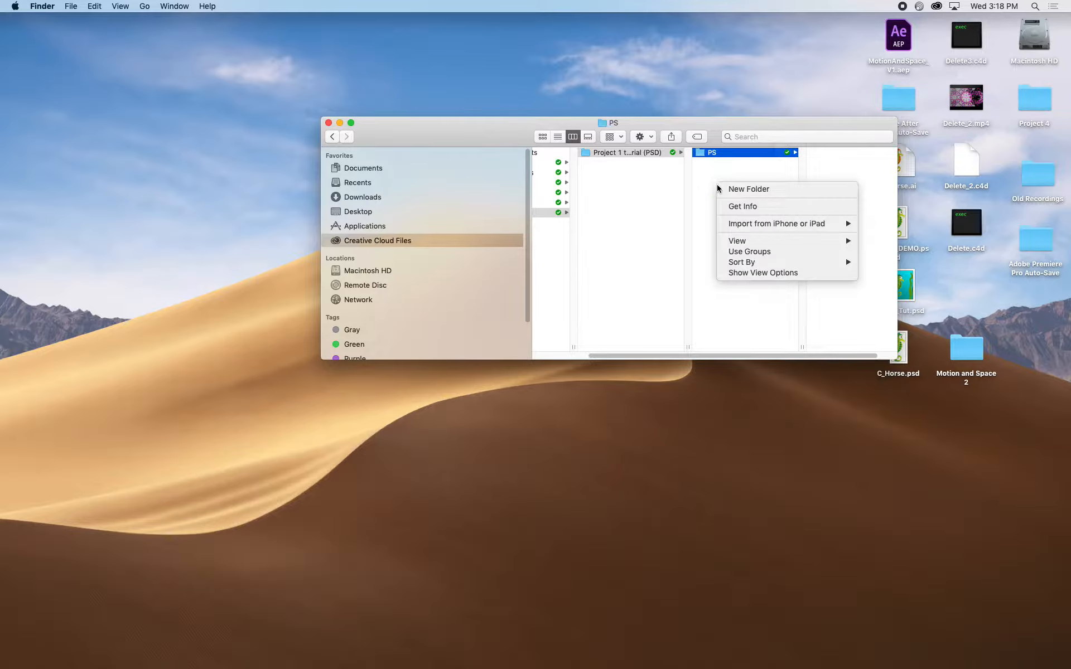
right_click(714, 184)
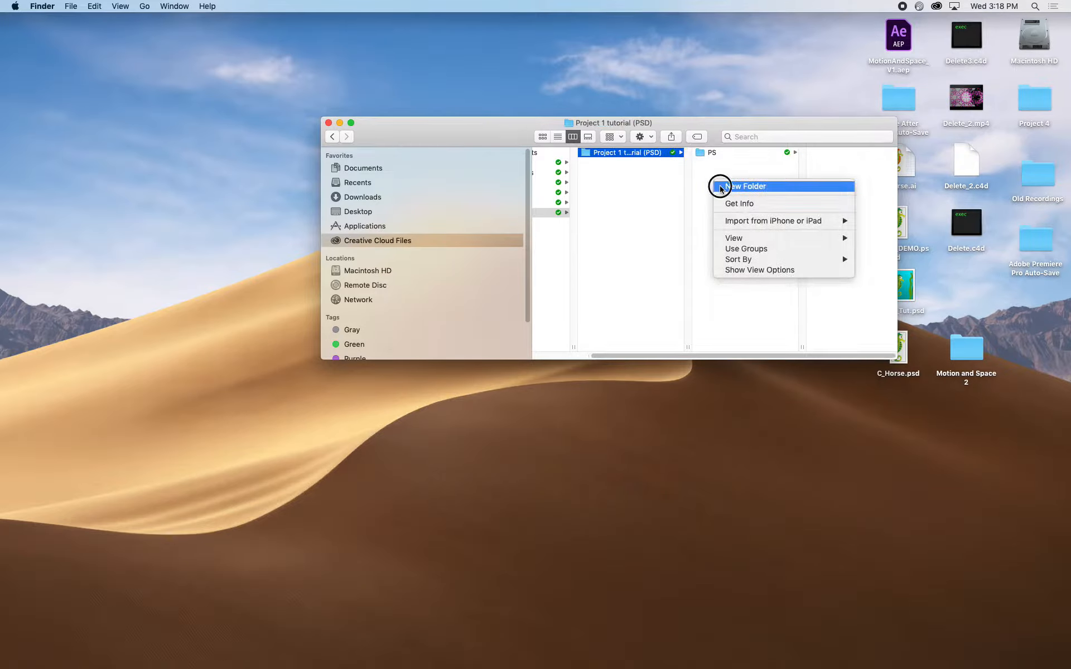
click(724, 187)
text(AE)
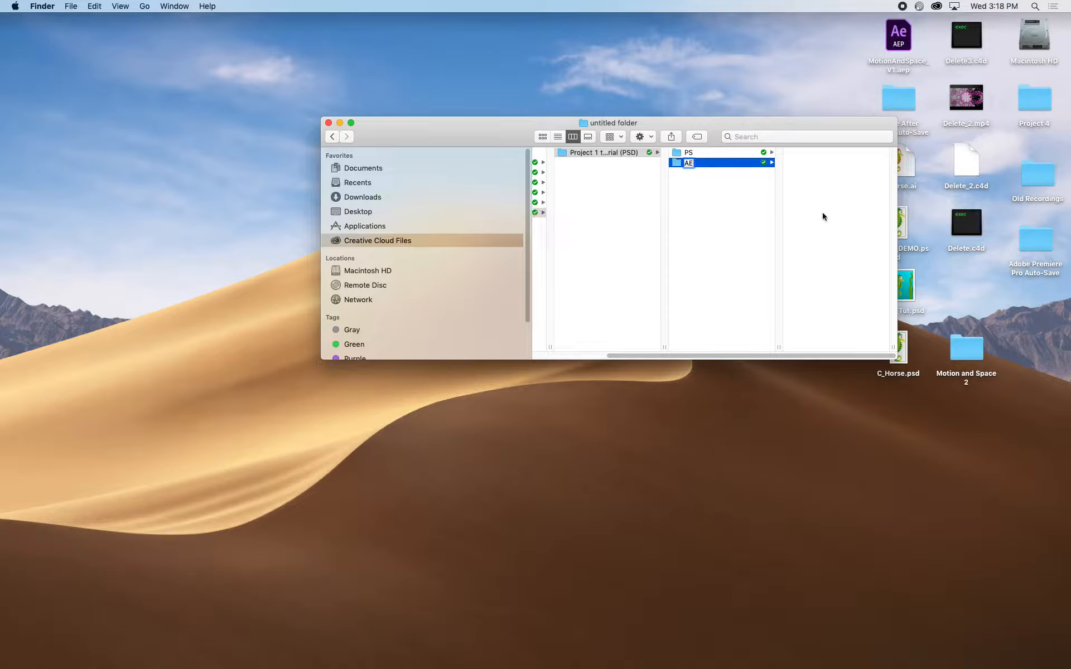
key(Return)
Add a third subfolder named PP inside the Project 1 tutorial (PSD) folder.
right_click(710, 206)
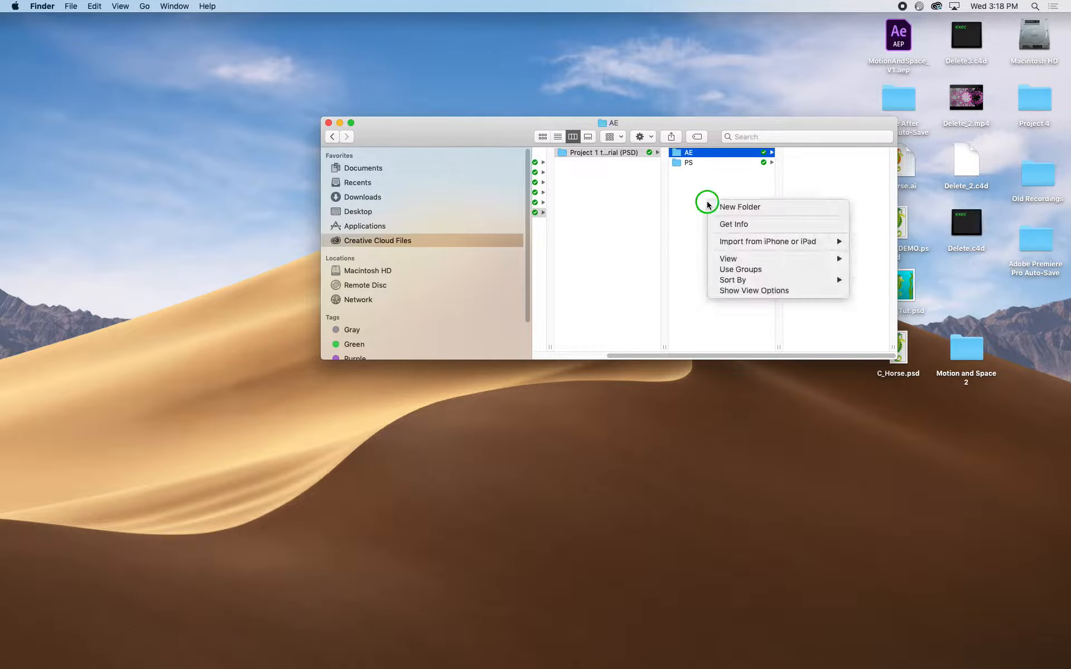
click(720, 210)
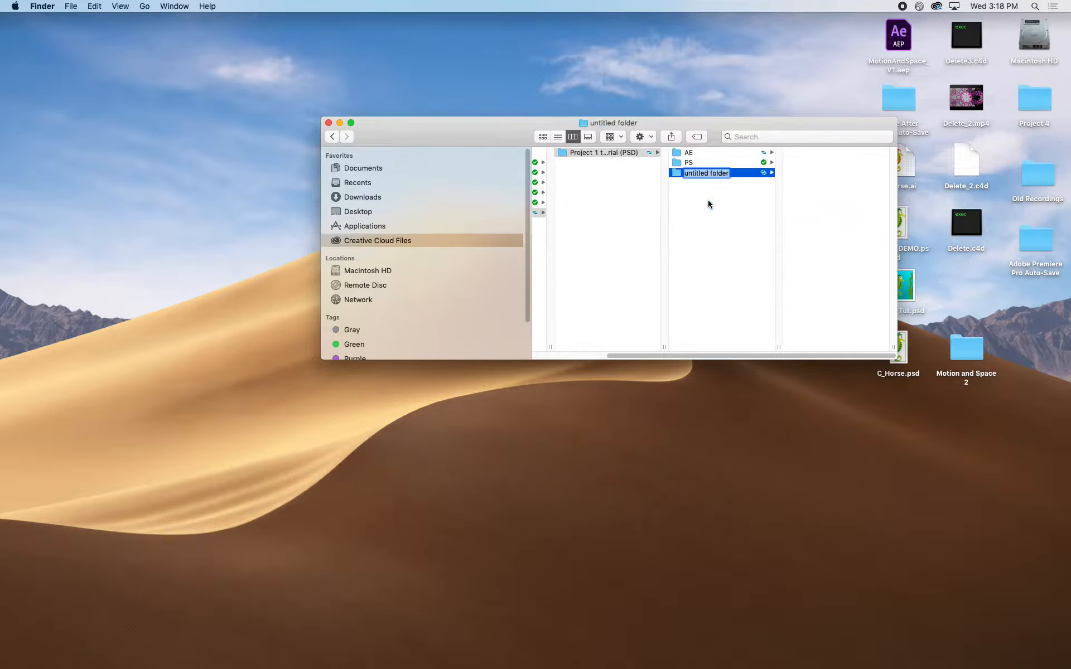
text(PP)
click(706, 209)
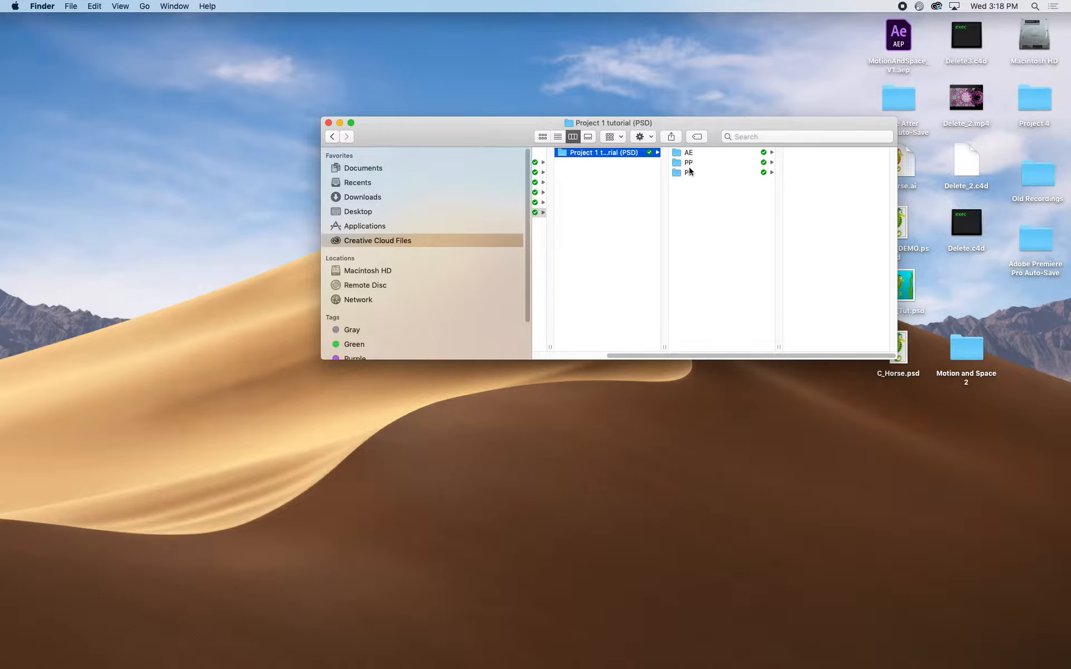
drag(670, 355, 586, 357)
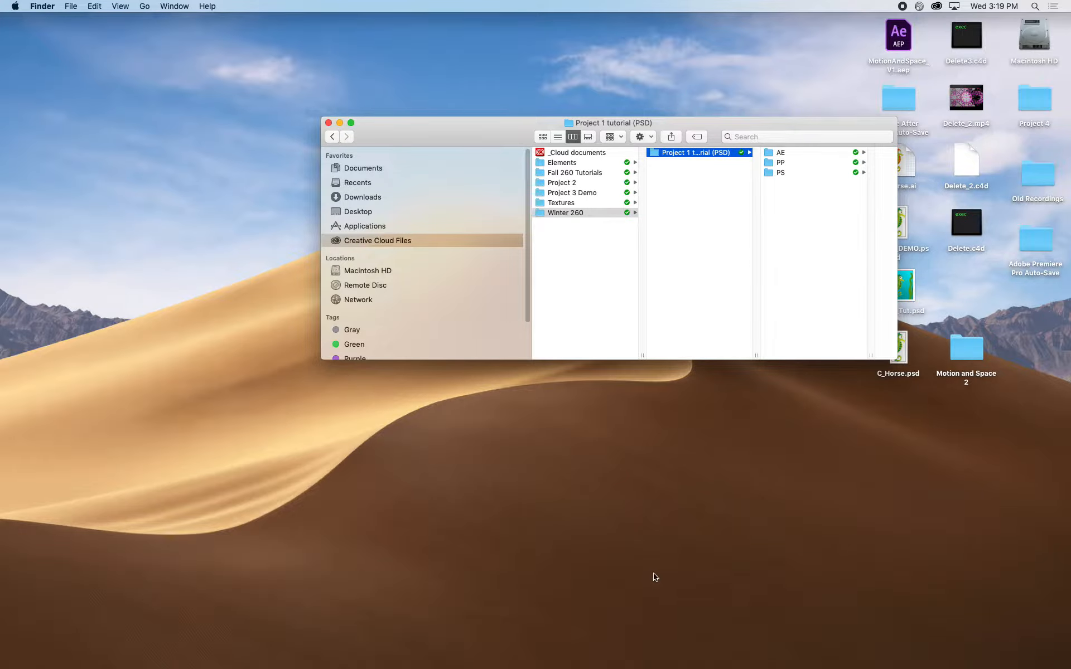
Switch to Photoshop and create a 1080 x 1080 pixel document at 72 pixels/inch, starting from the HDTV 1080p Film & Video preset.
click(461, 631)
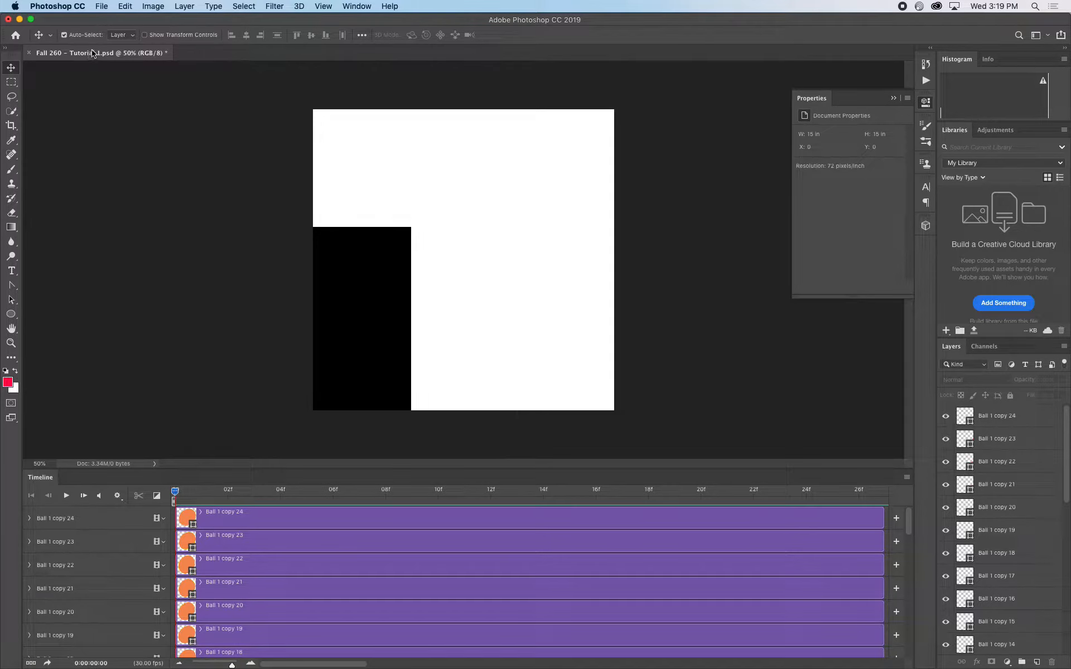
click(101, 6)
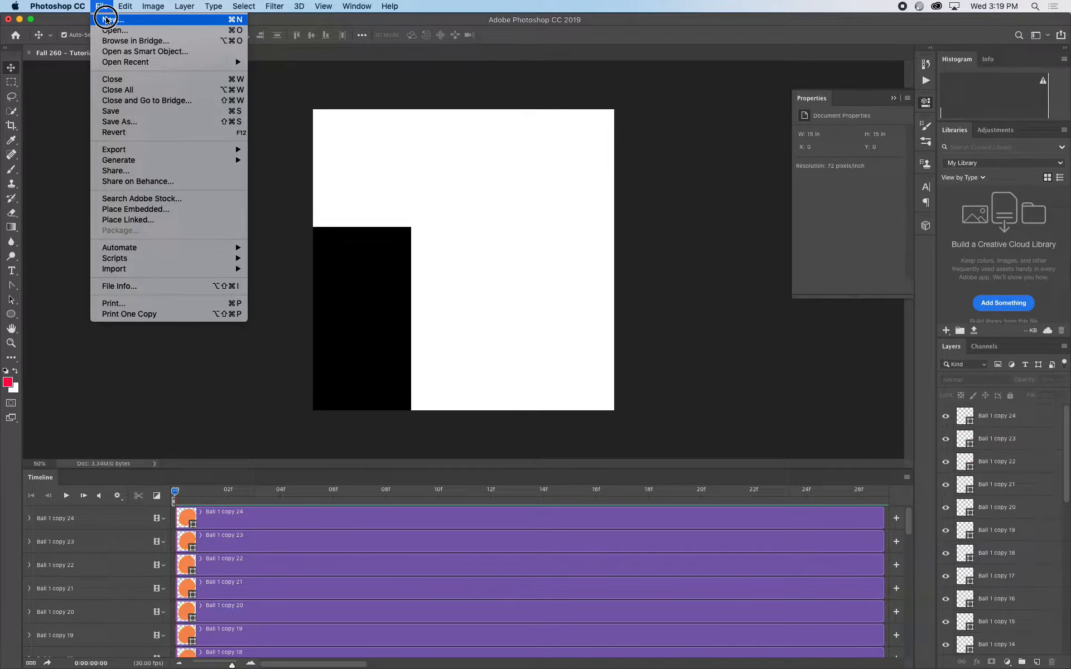
click(106, 20)
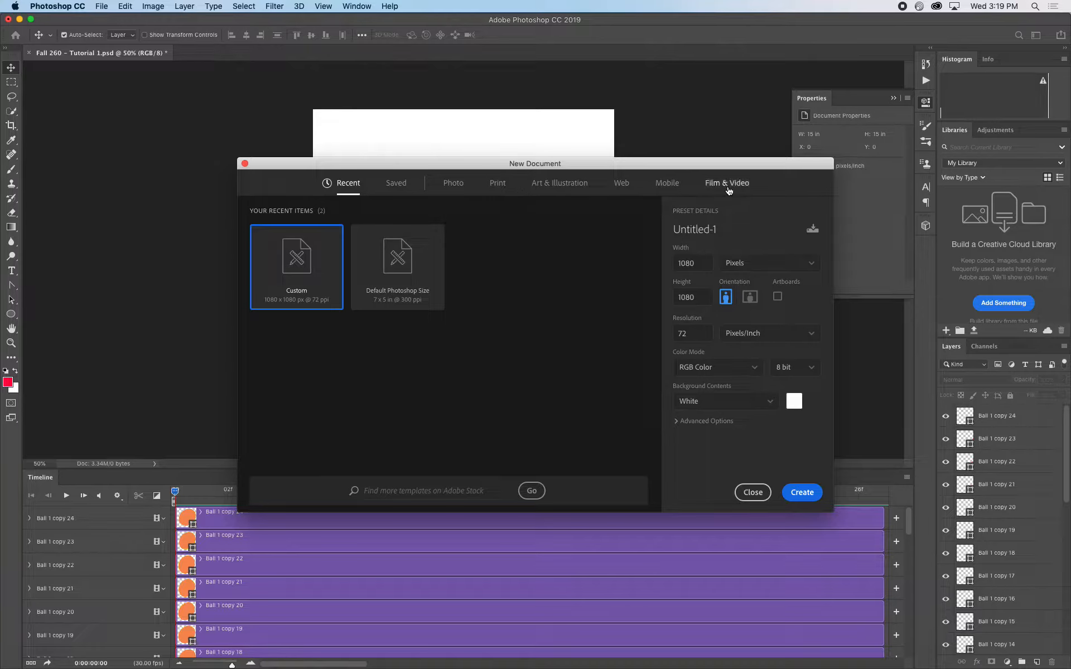
click(727, 188)
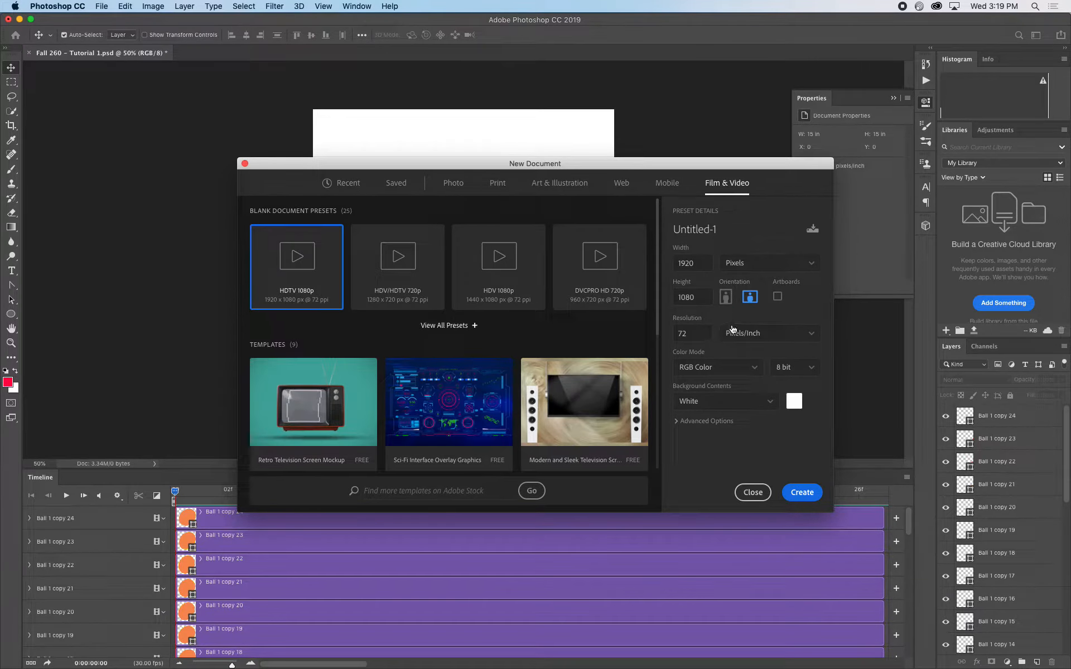
double_click(689, 263)
text(1080)
click(810, 312)
click(795, 494)
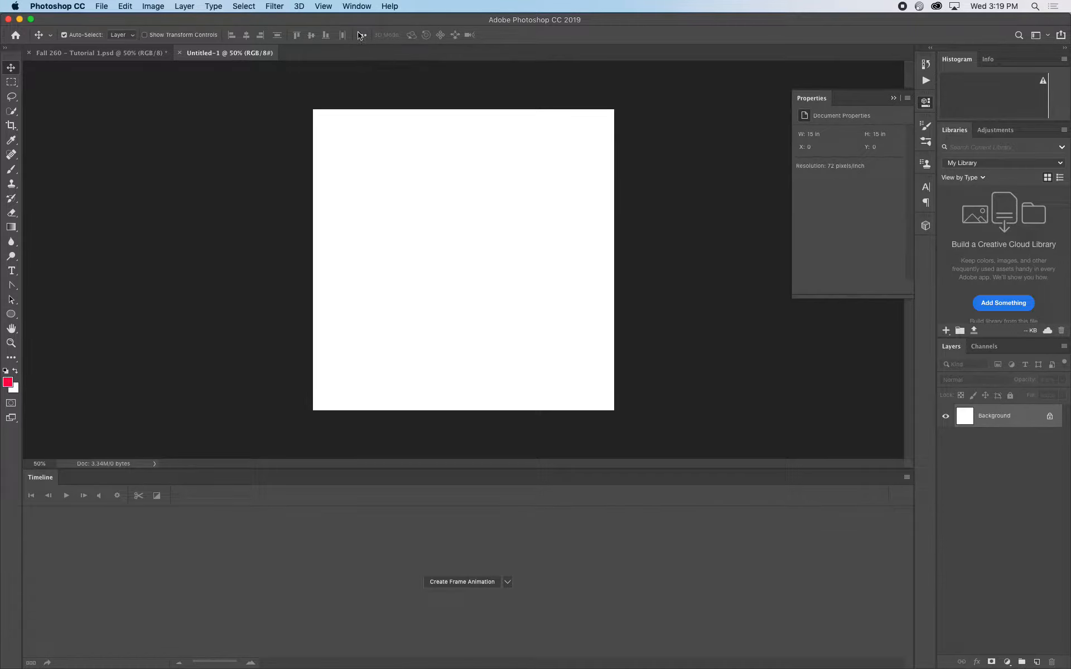
Switch the workspace to Essentials (Default) and return it to Motion.
click(325, 6)
click(358, 30)
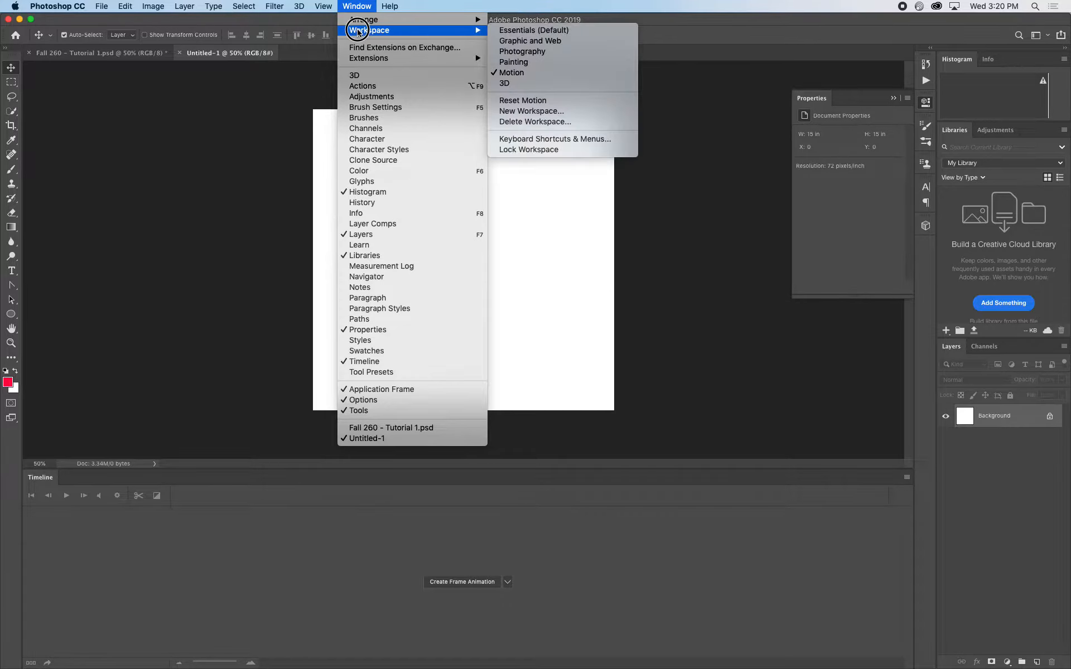
click(523, 52)
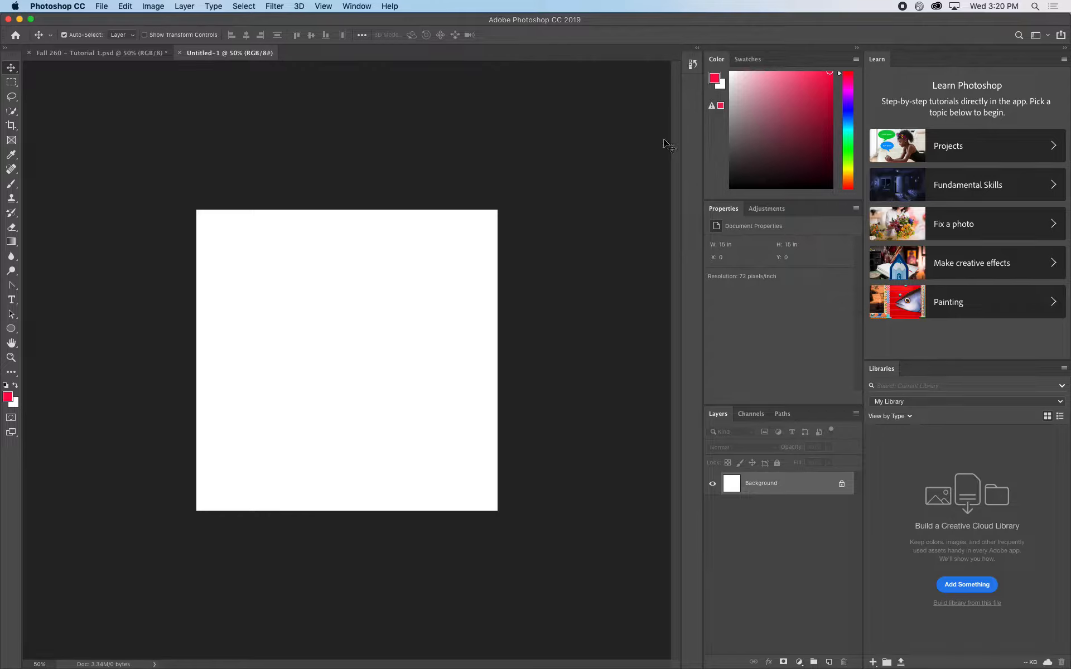
click(351, 7)
mouse_move(356, 33)
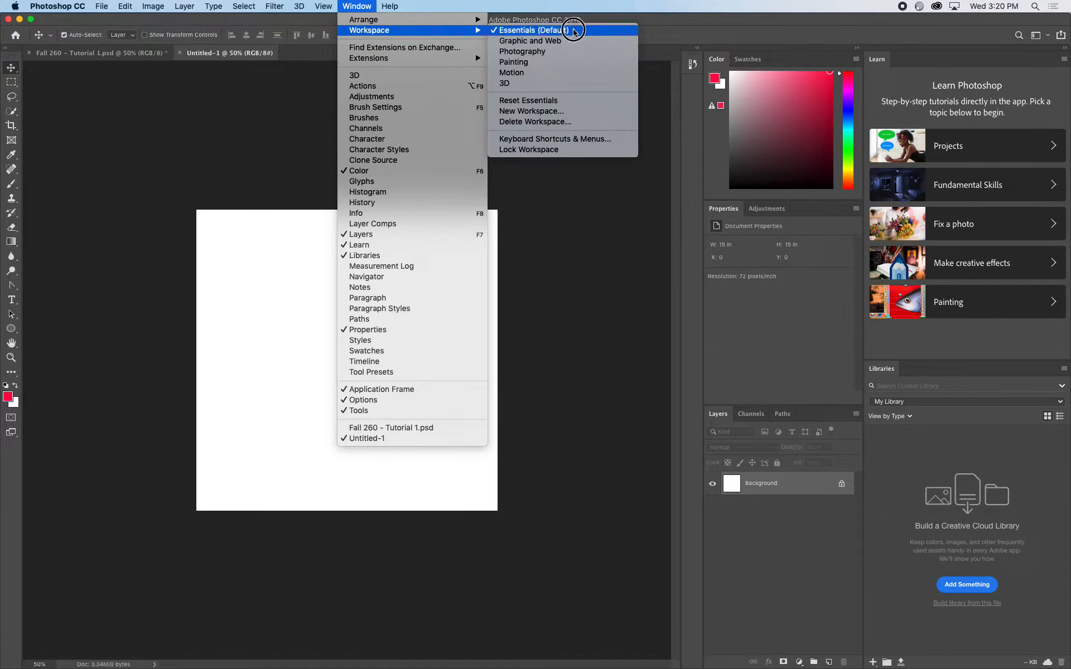
click(544, 75)
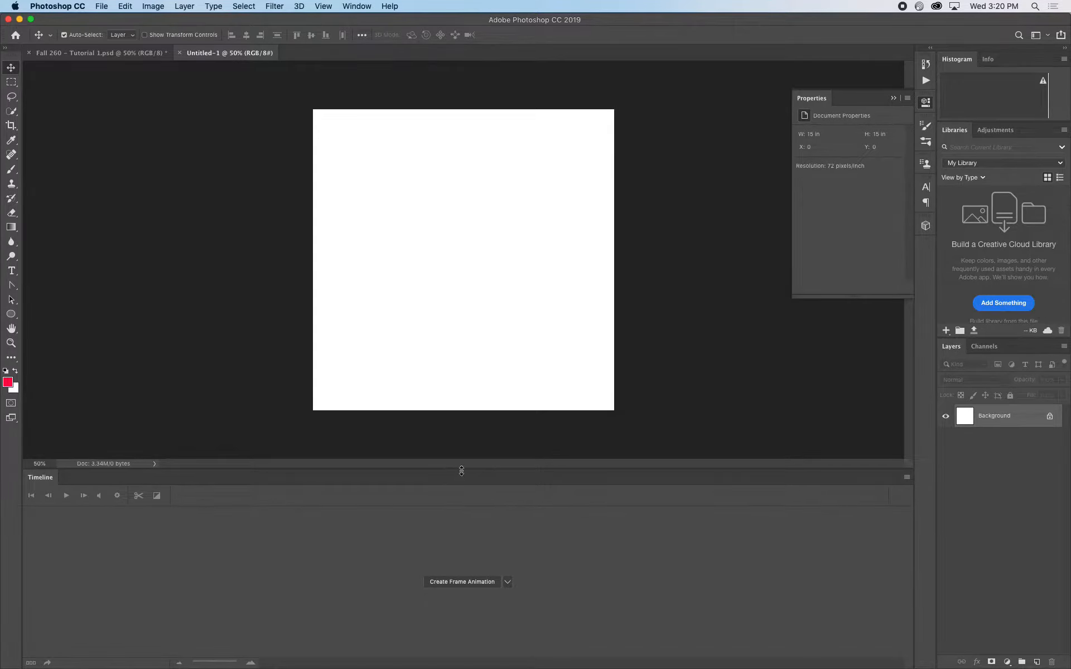
Shrink the Timeline's height, convert the Background into a layer named Paper, and fully lock it.
drag(462, 469, 464, 502)
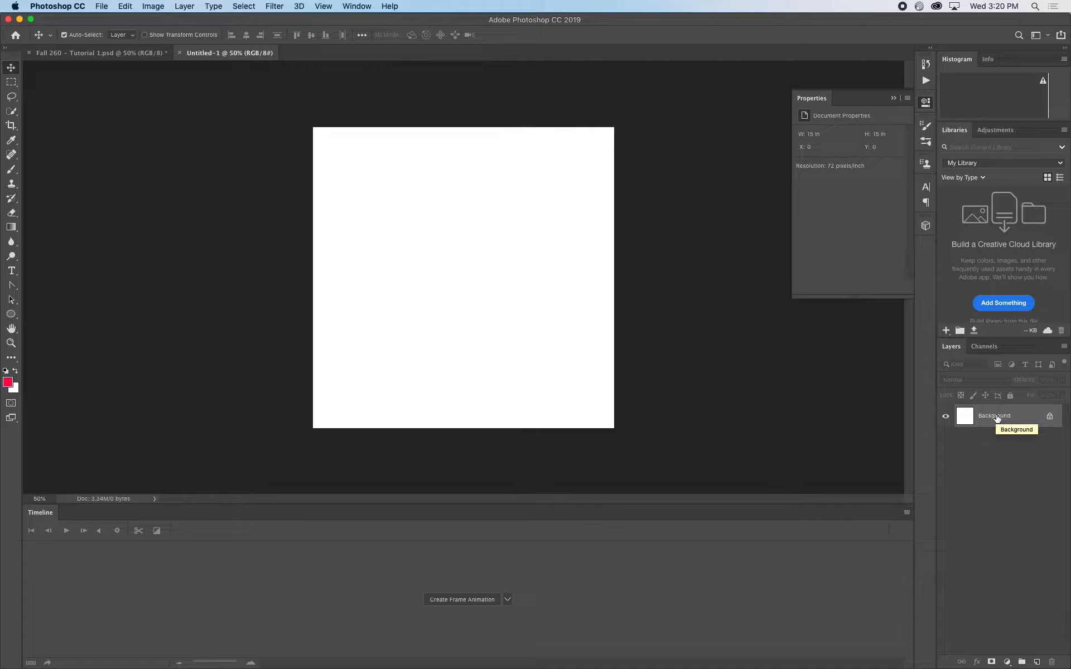
double_click(997, 416)
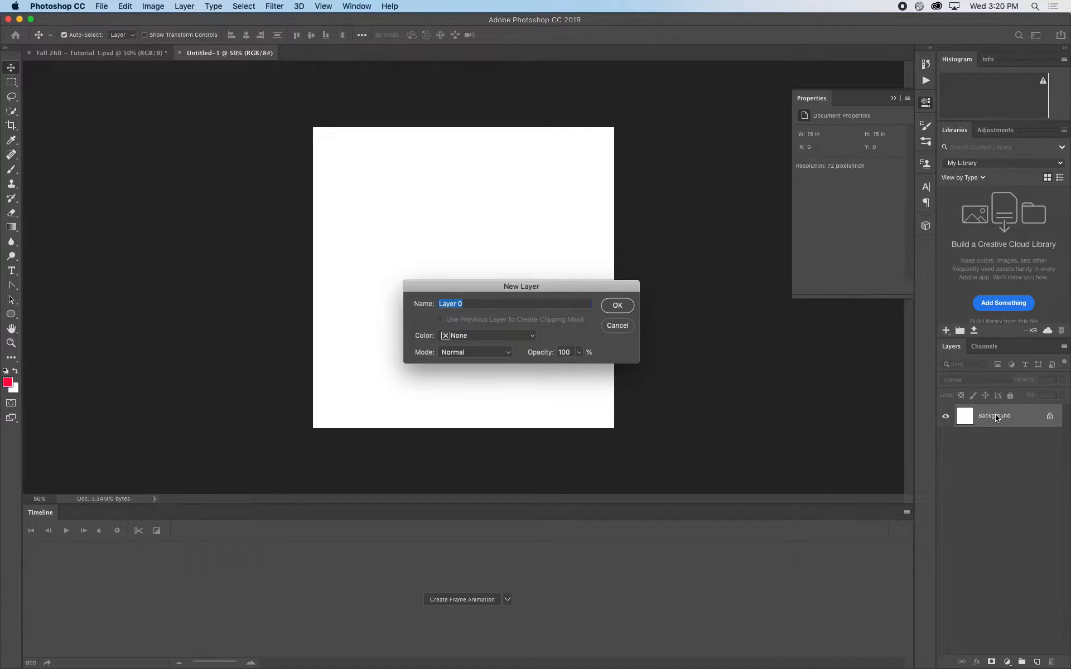
text(Paper)
key(Return)
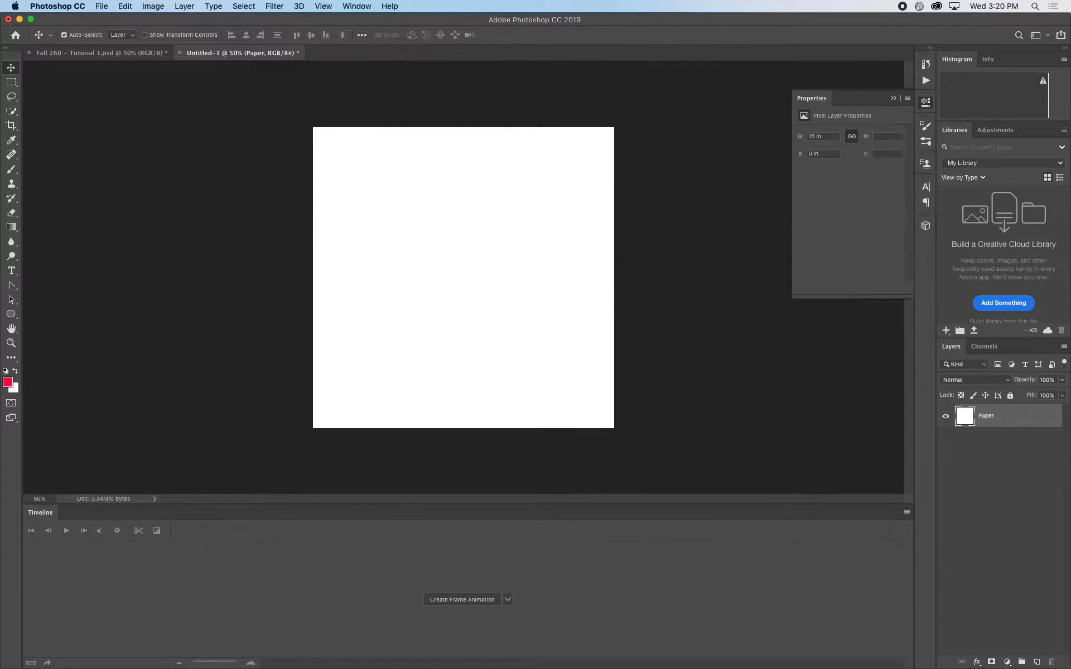
click(1010, 396)
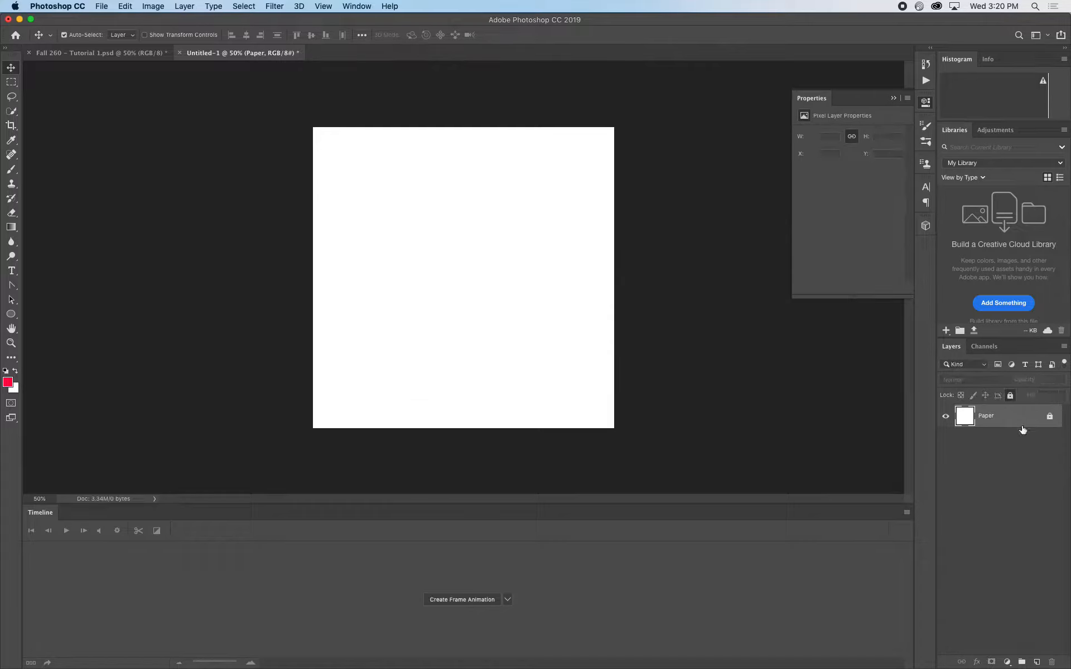
click(994, 446)
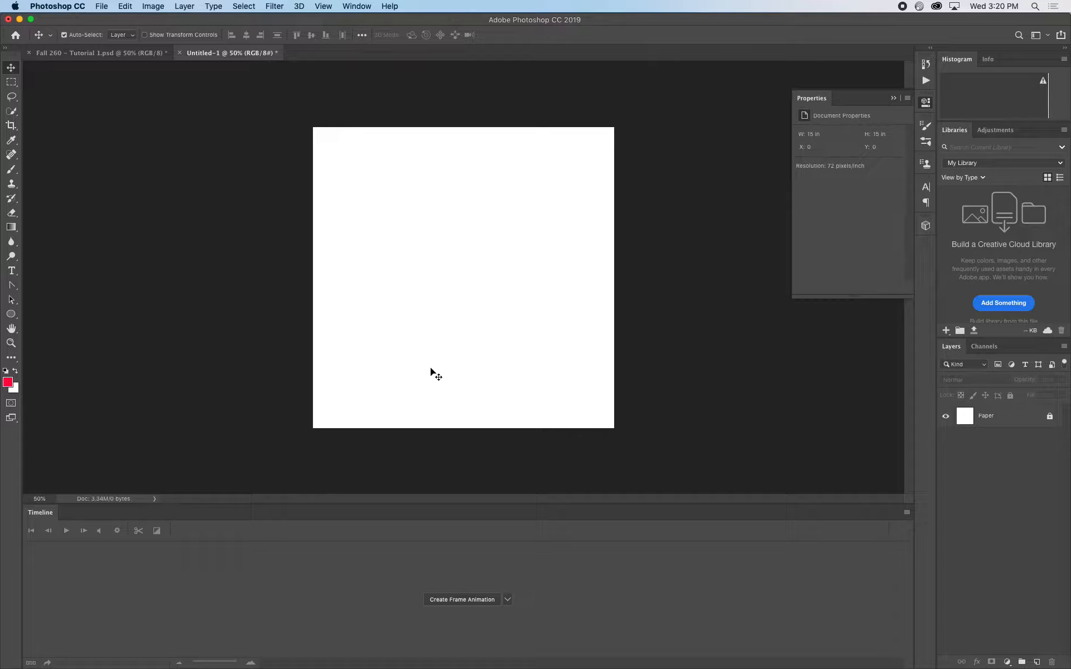
Set the foreground color to the mid grey 6b6b6b.
click(8, 382)
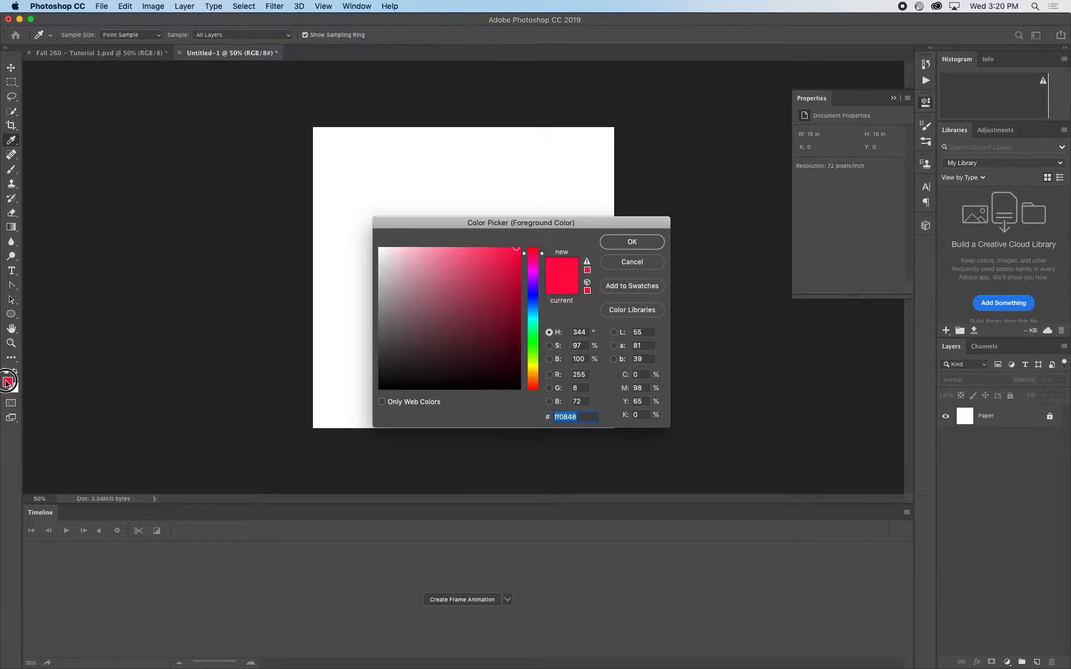
drag(378, 282, 361, 328)
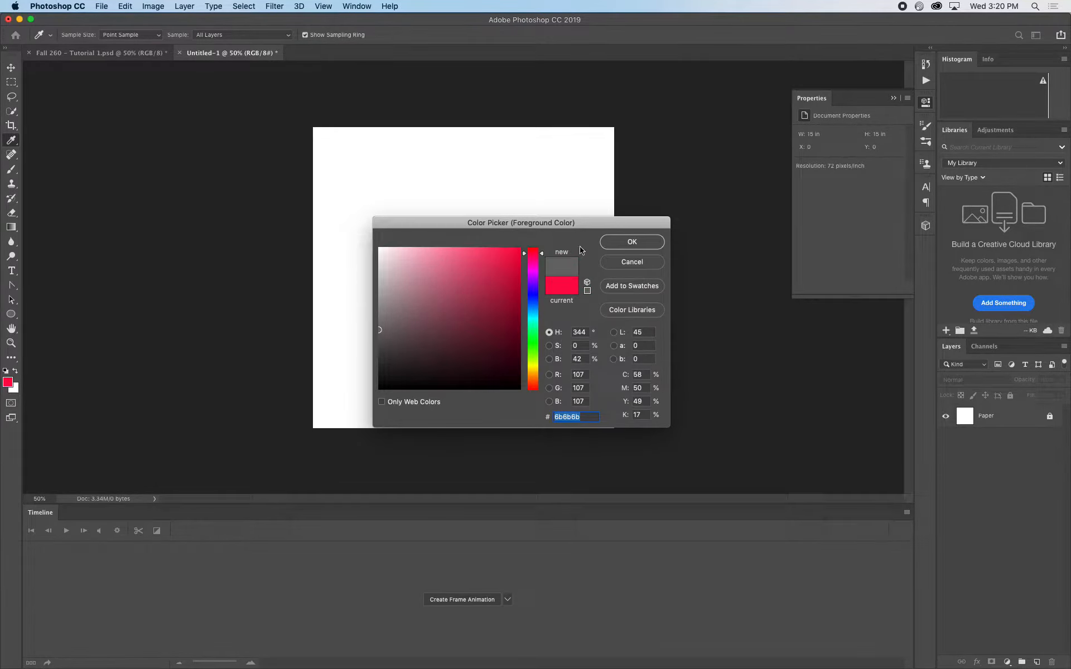
click(607, 245)
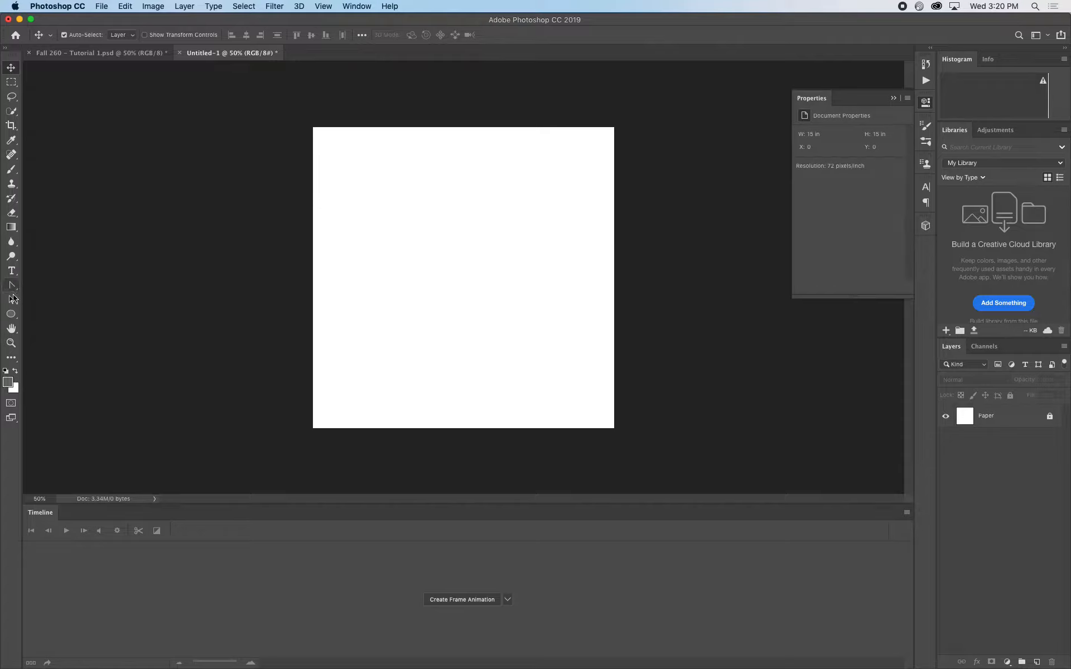
Activate the Rectangle tool, keep the mid grey 6b6b6b foreground color, and set the shape stroke to white.
click(11, 314)
drag(12, 313, 36, 315)
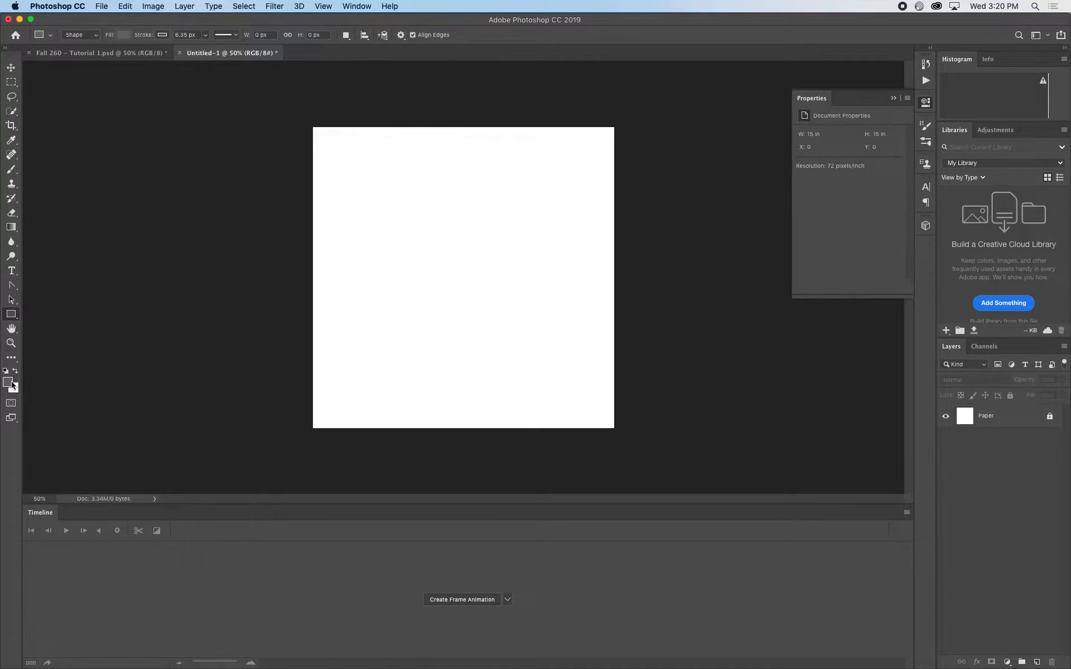
click(8, 382)
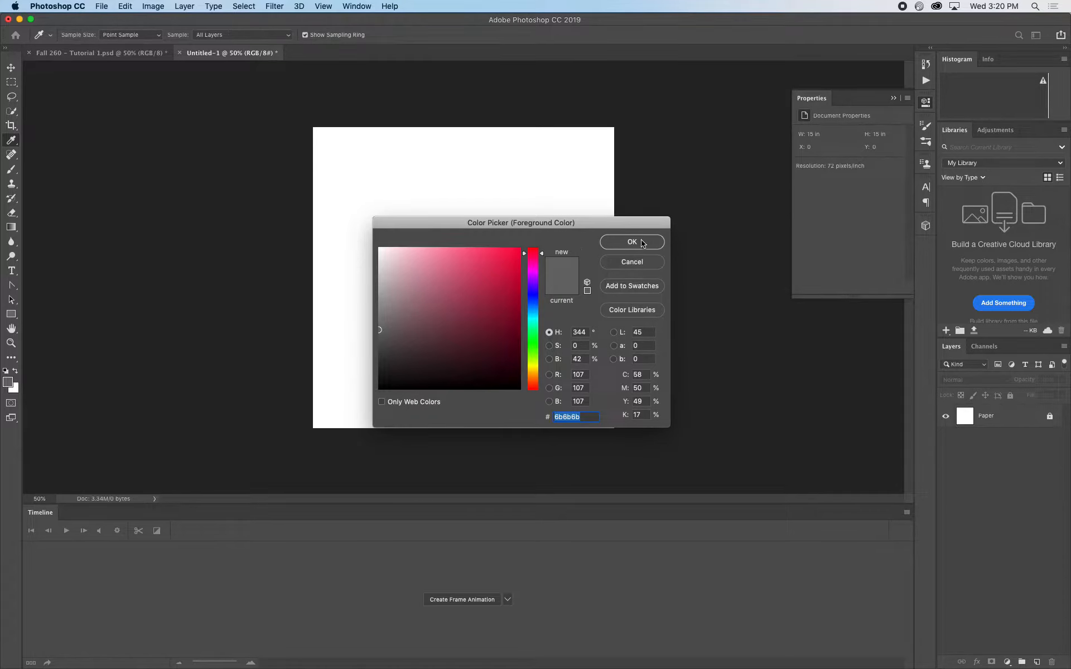
click(624, 242)
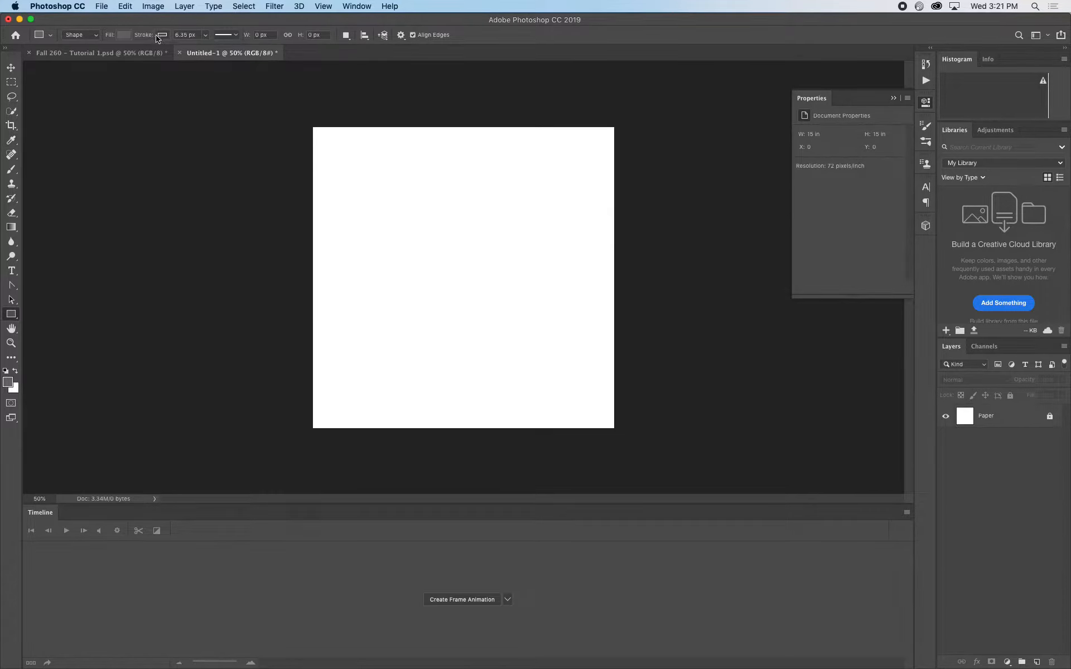
click(161, 36)
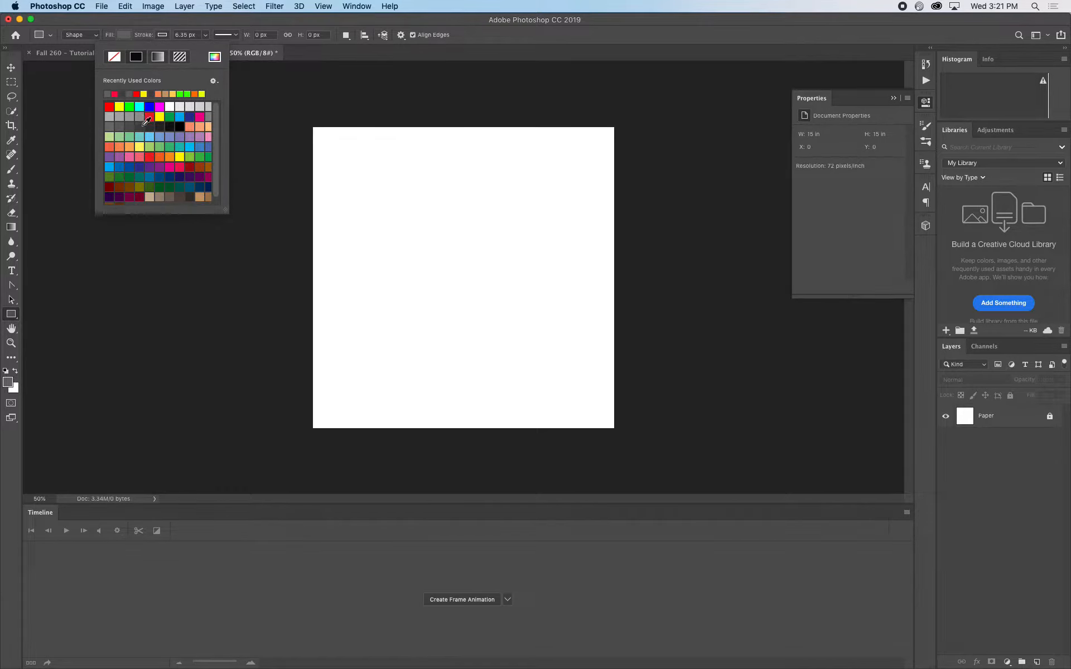
click(179, 106)
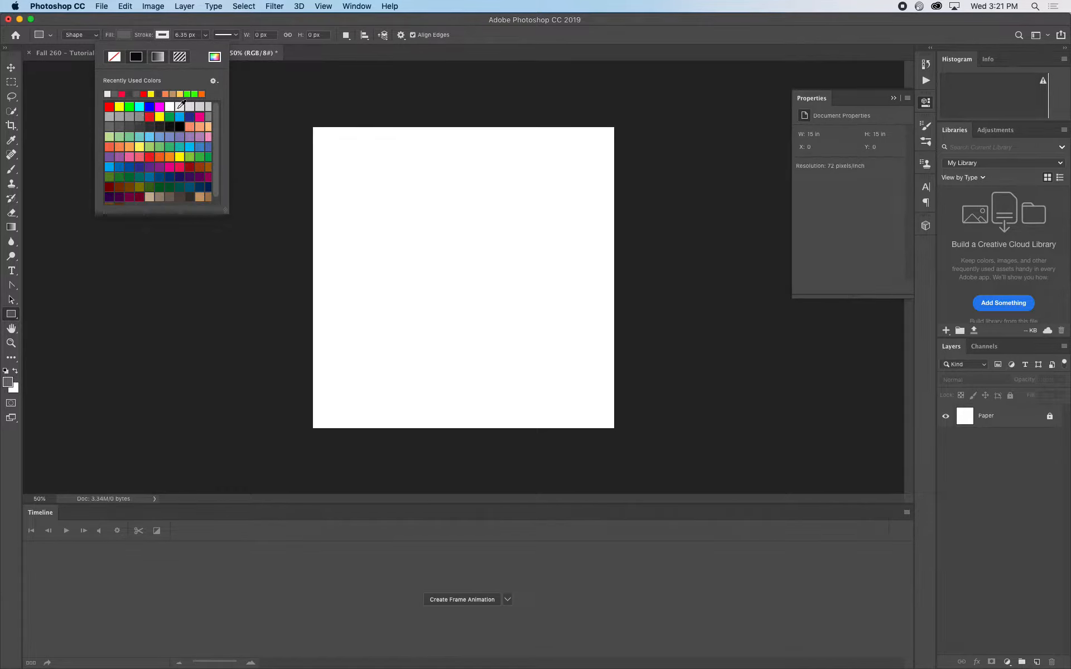
click(223, 35)
click(223, 32)
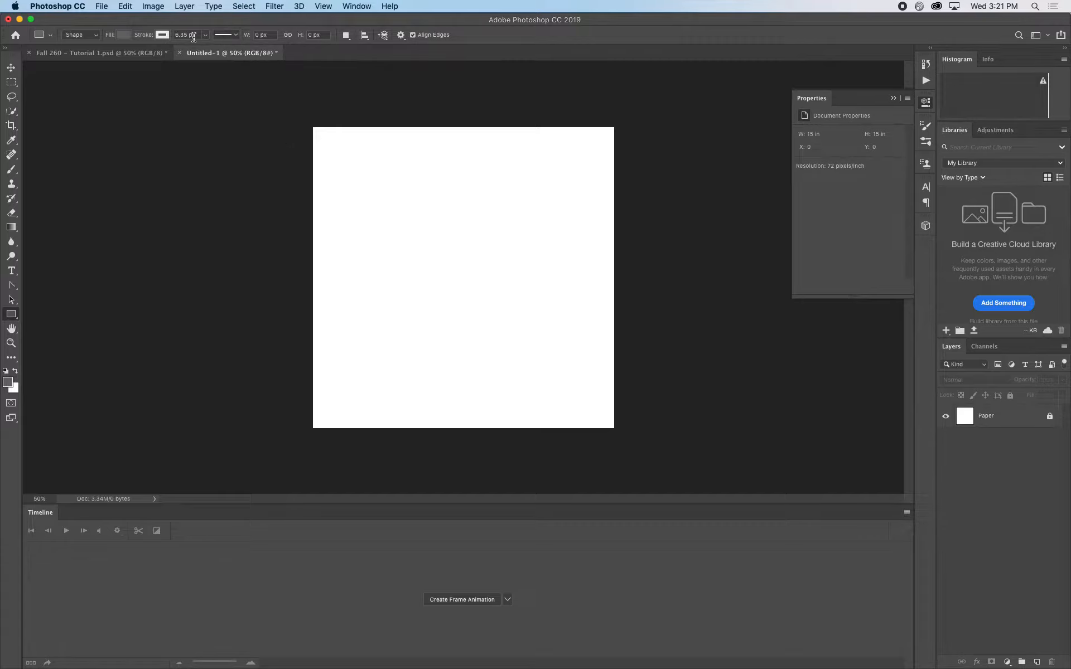
Draw a grey rectangle about 494 x 814 px over the canvas's lower-left corner, extending past the left and bottom edges.
click(194, 34)
text(5)
drag(283, 224, 420, 451)
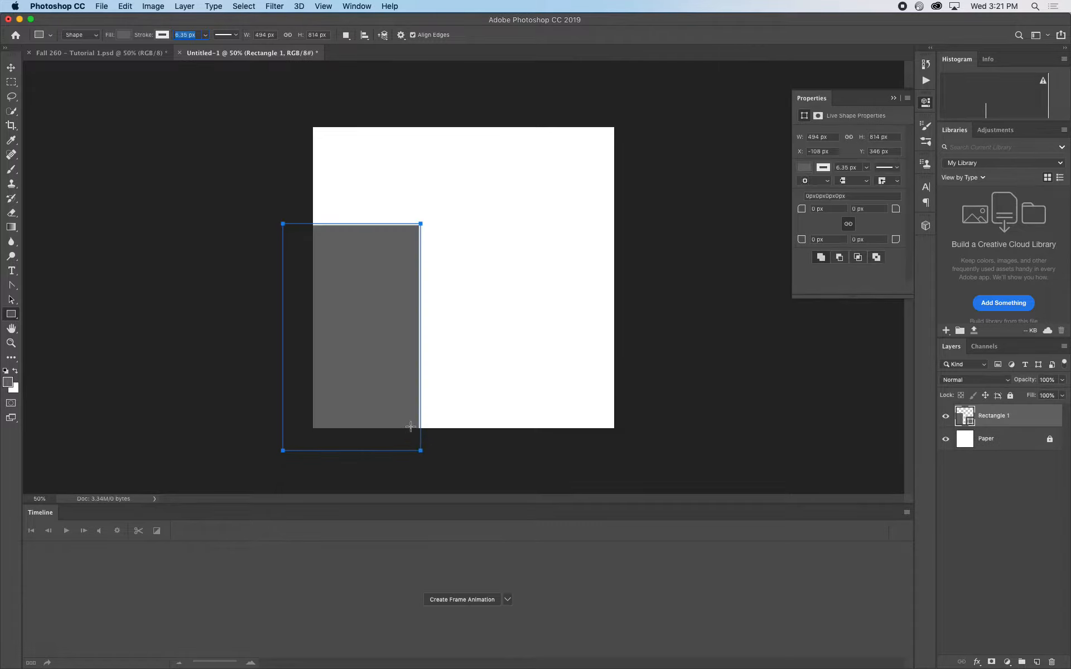
Rename the rectangle's layer to Ledge.
click(1043, 514)
double_click(988, 416)
text(Ledge)
click(962, 486)
click(1004, 415)
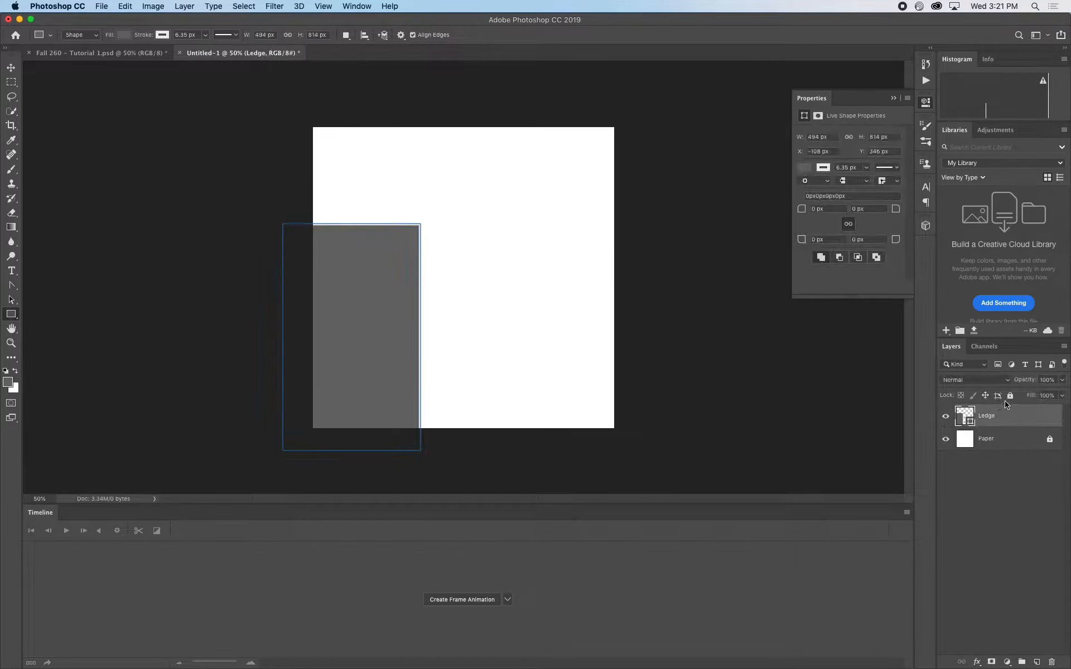
Move the unlocked Ledge rectangle down to about X -126 px, Y 439 px, and fully lock its layer.
click(1010, 395)
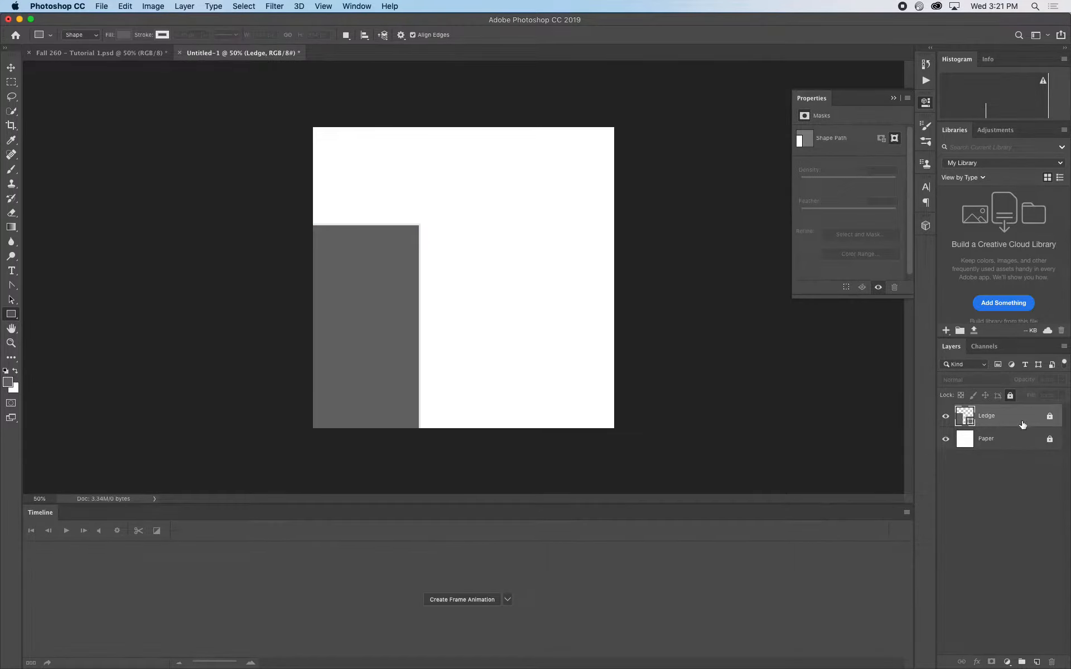
click(1011, 395)
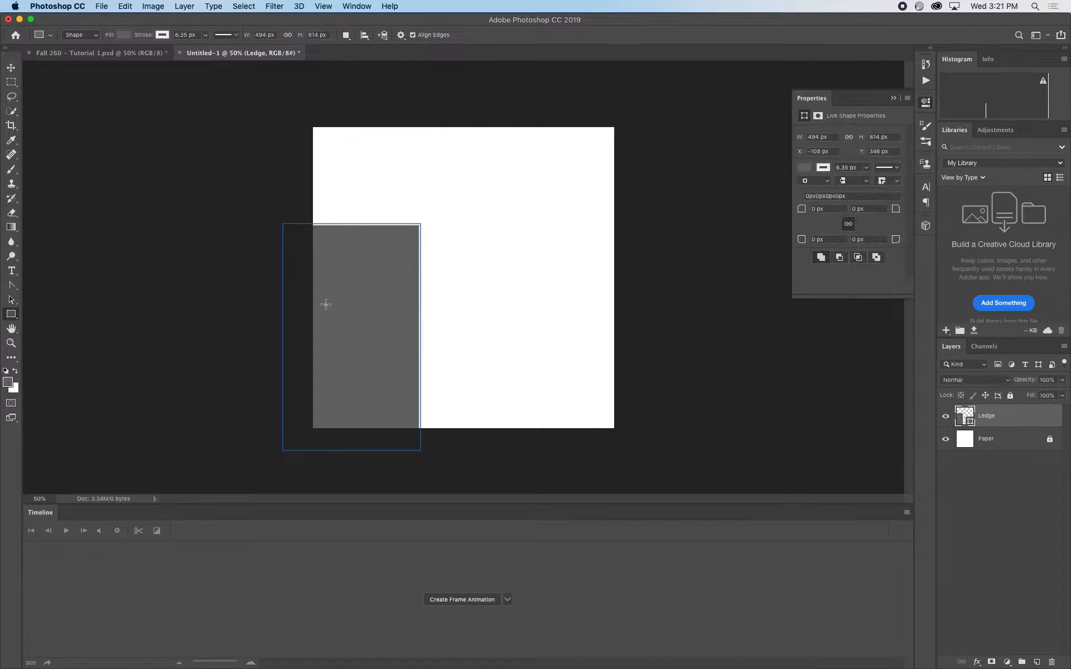
key(v)
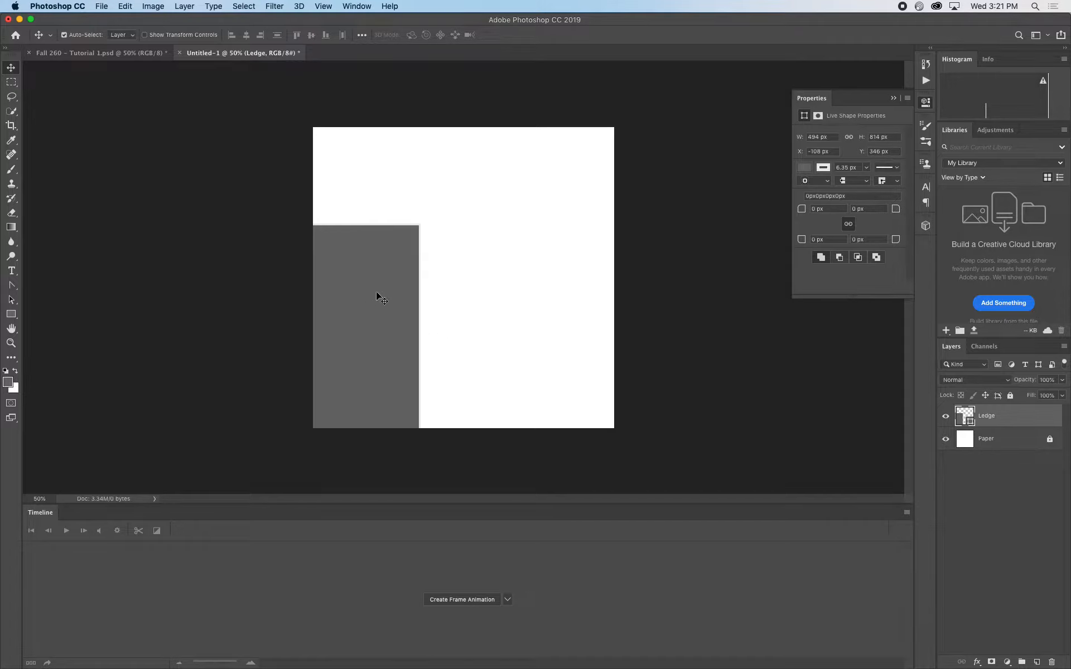
drag(377, 294, 371, 321)
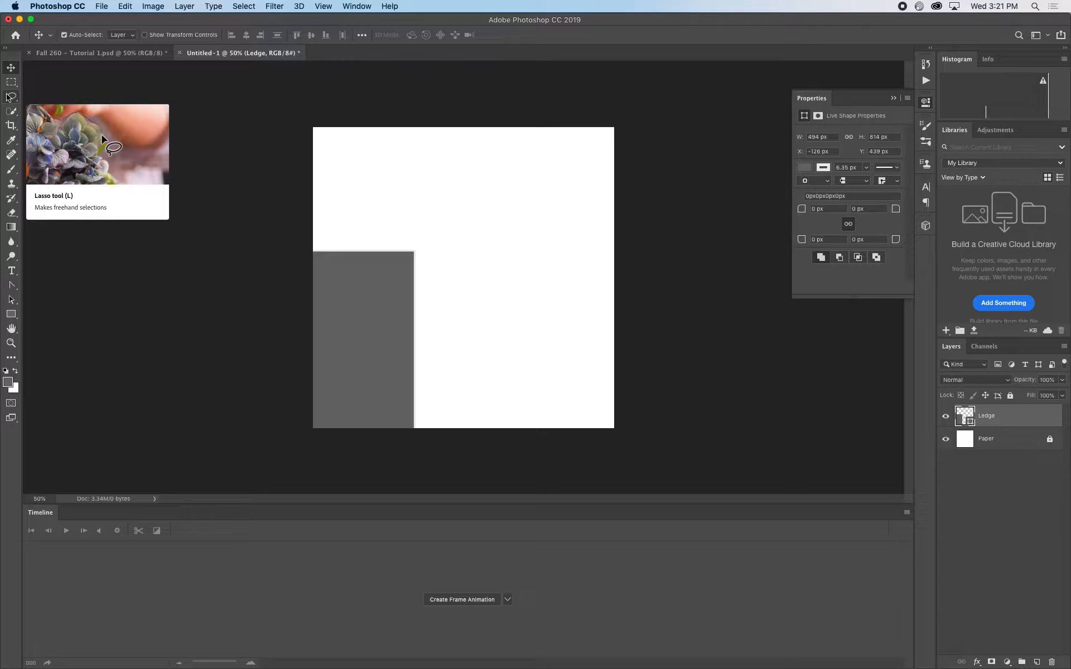
click(965, 500)
click(1010, 419)
click(1021, 501)
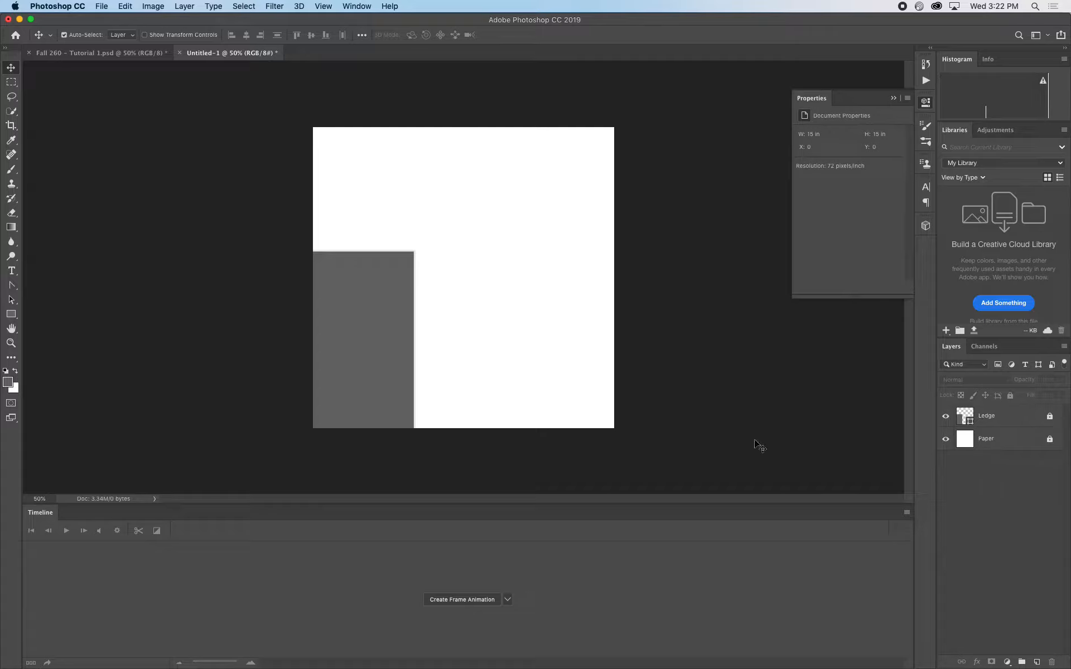
Activate the Ellipse tool and set its fill to dark red.
click(23, 315)
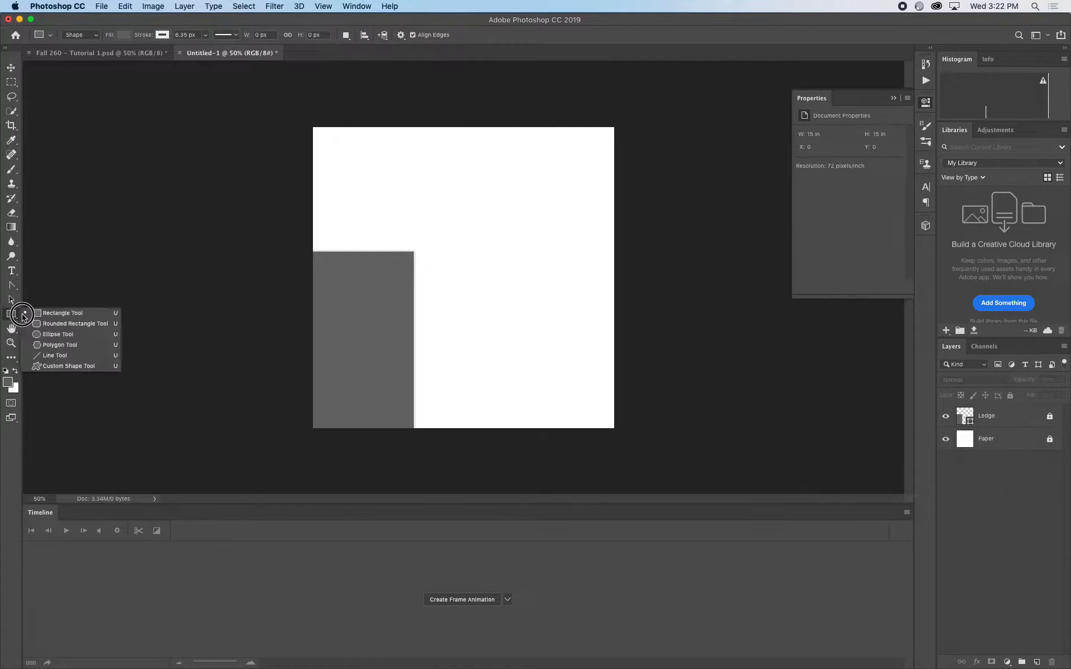
click(59, 334)
click(124, 35)
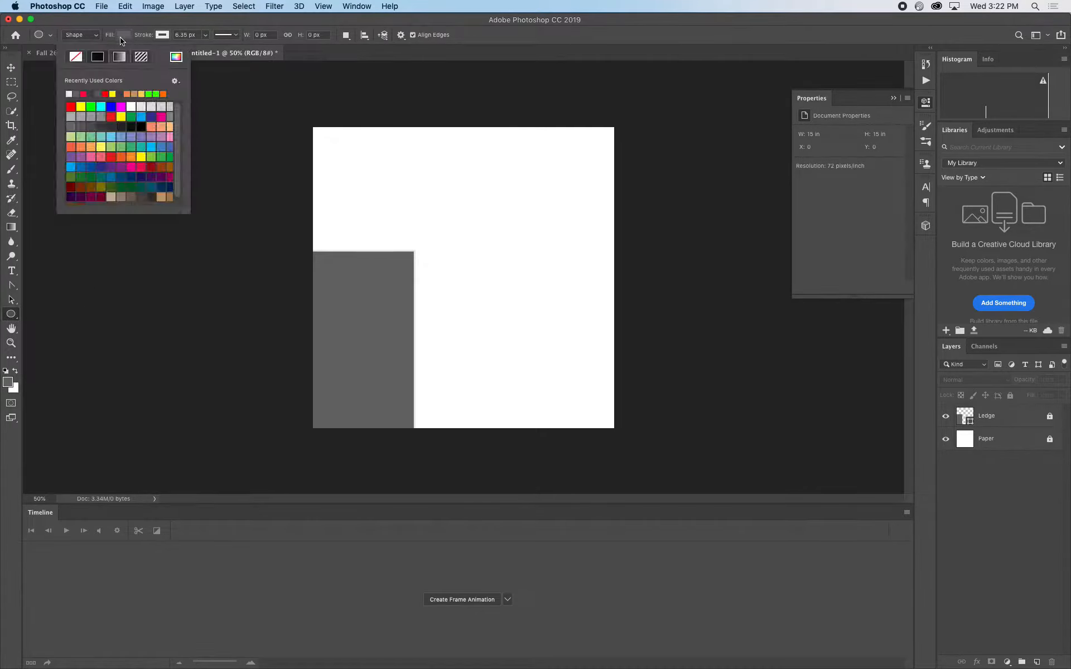
click(70, 187)
click(141, 166)
click(71, 188)
click(149, 35)
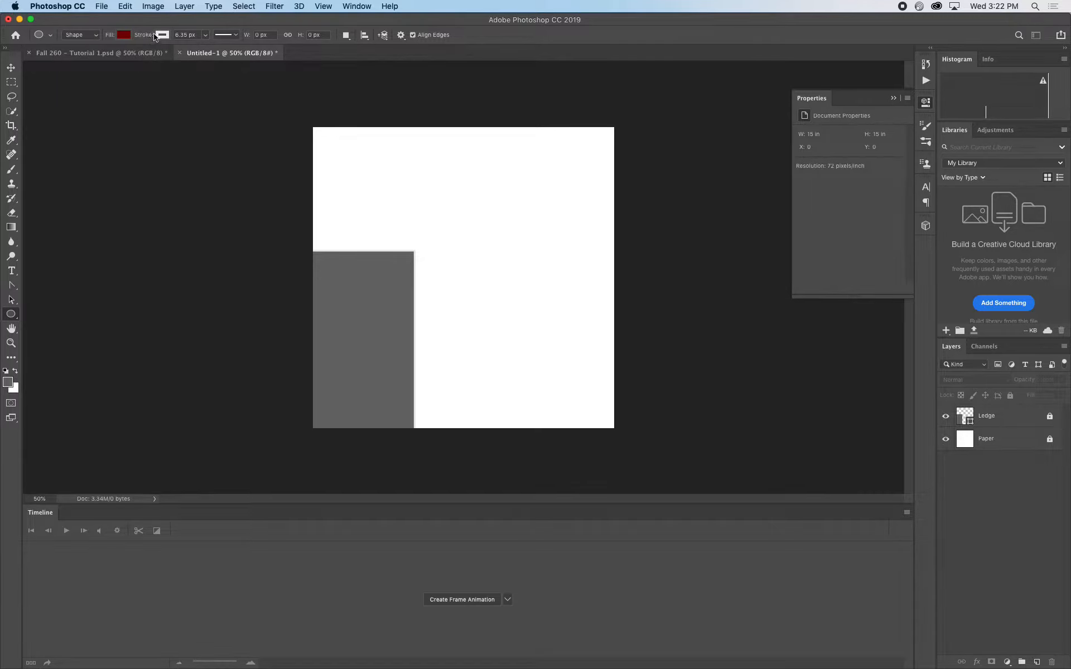
Set the ellipse stroke to pink, 5 px wide, with a dashed line style.
click(161, 35)
click(129, 156)
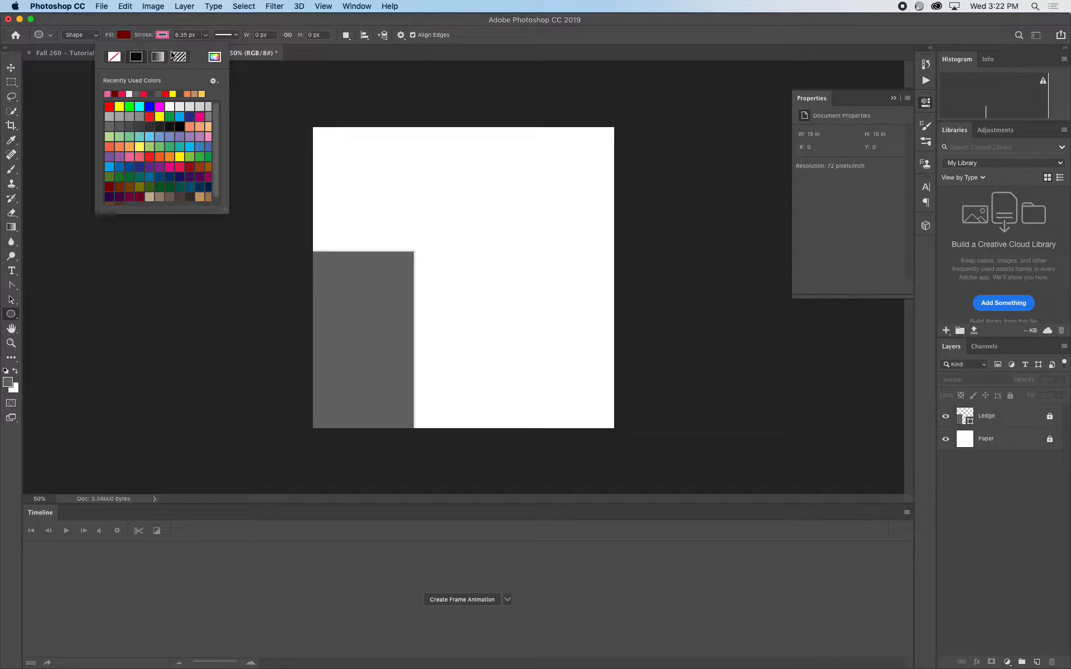
click(195, 35)
click(194, 35)
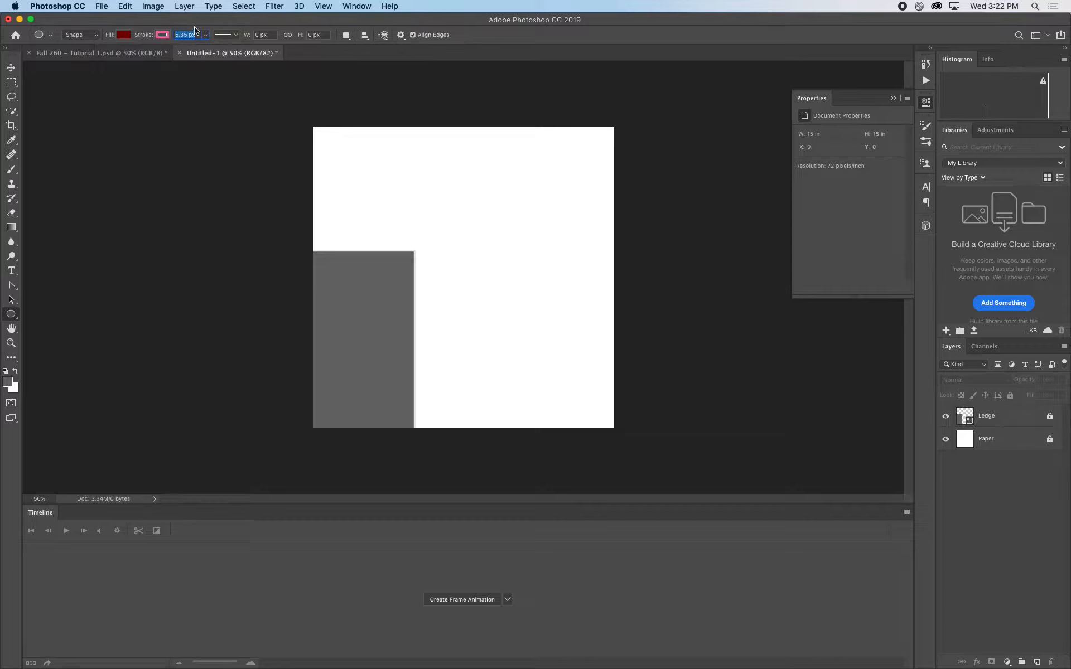
text(5)
click(235, 36)
click(229, 93)
click(228, 21)
click(192, 35)
text(6)
key(Tab)
Draw a circle about 242 px wide resting on top of the ledge and rename its layer to Ball.
drag(322, 184, 394, 252)
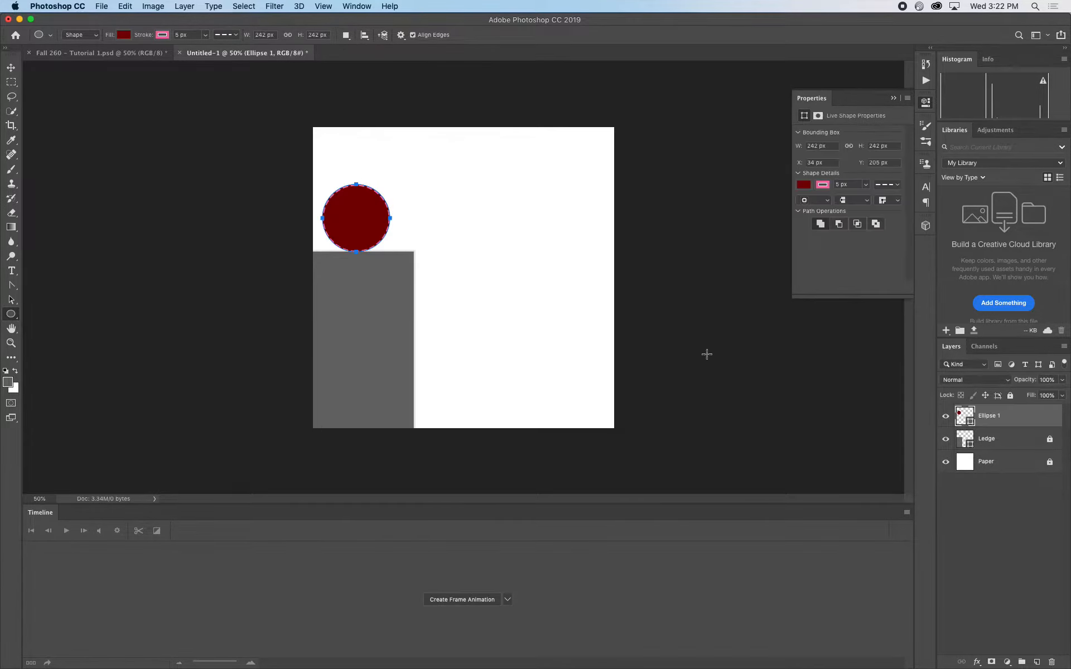
double_click(989, 416)
text(Ball)
key(Return)
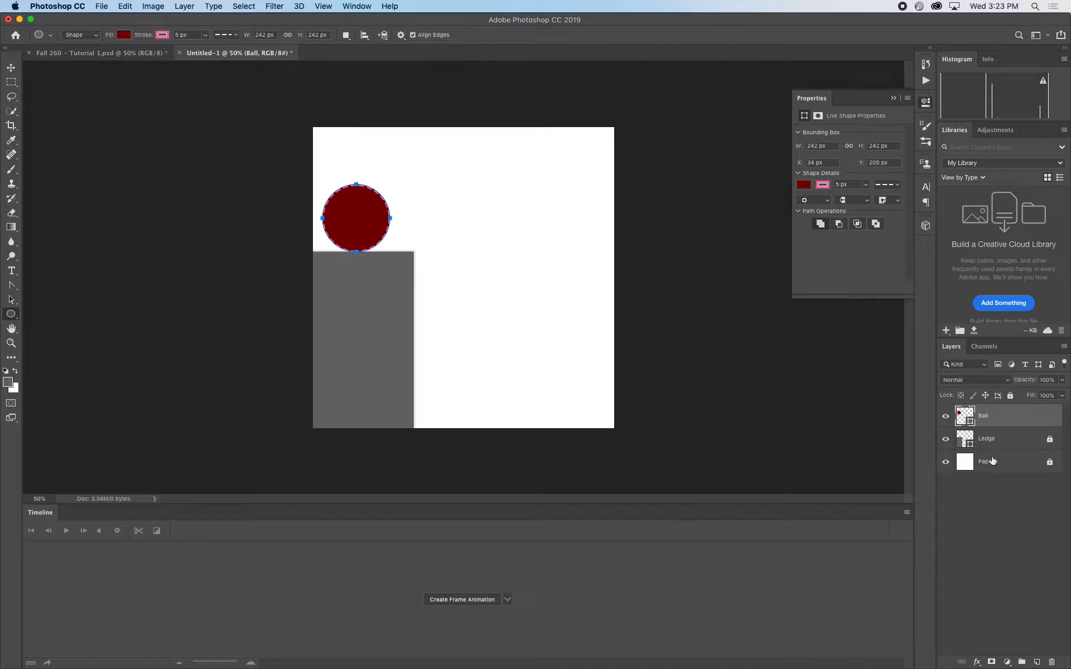
Move the Ball along the ledge to the canvas's left edge, at about X 1 px, Y 205 px.
click(1010, 488)
click(1003, 422)
key(v)
drag(365, 236, 444, 245)
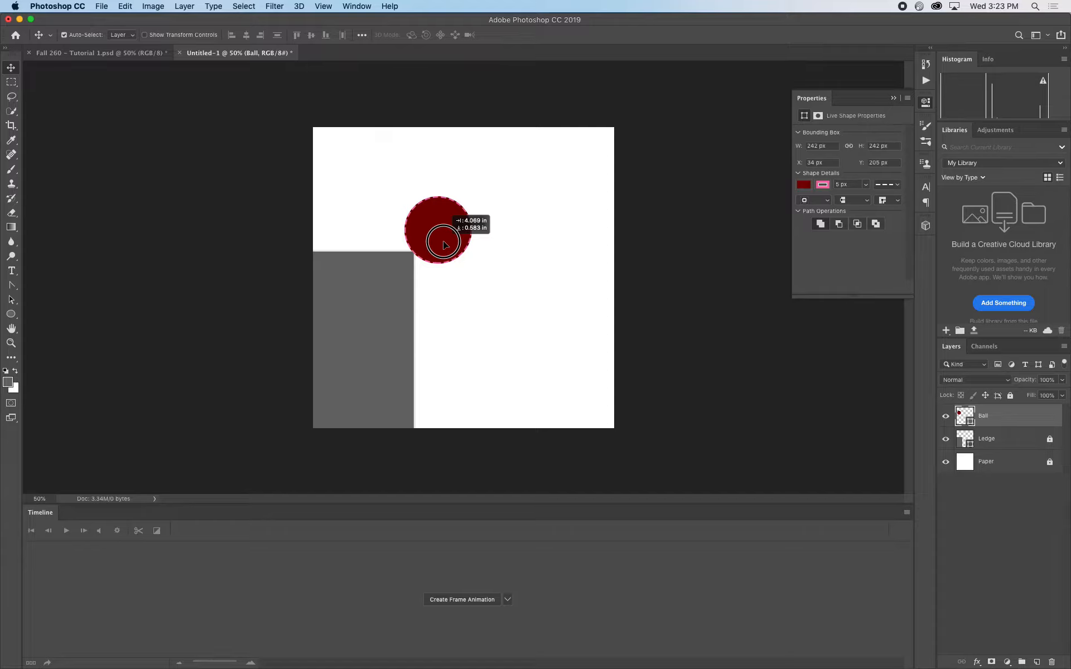
drag(445, 244, 353, 239)
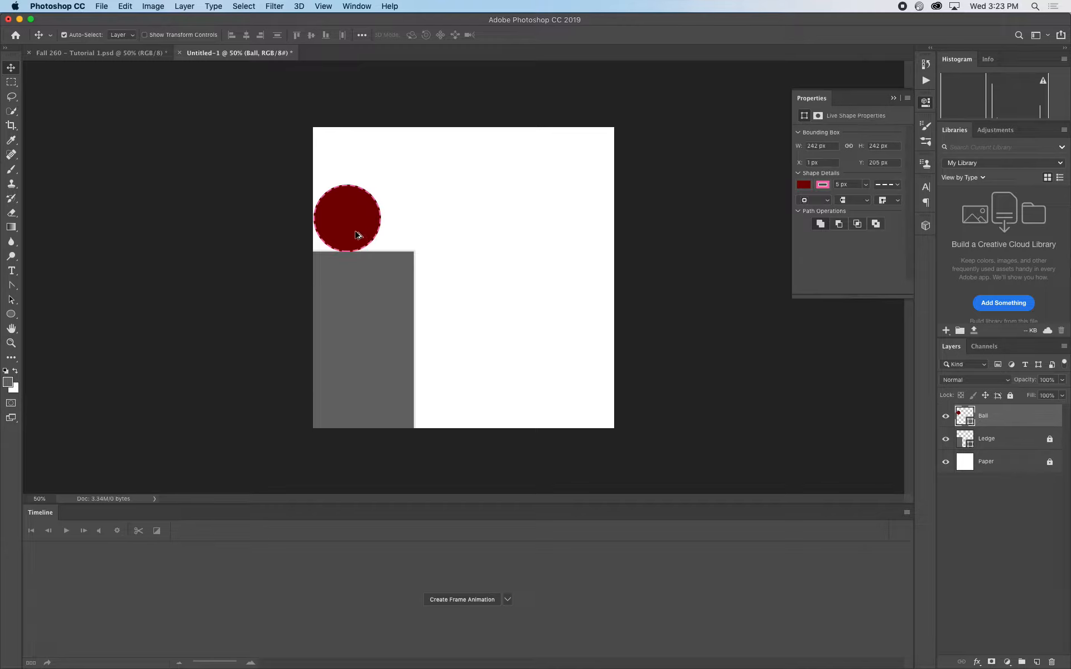
Duplicate the Ball and place the copy slightly to its right on the ledge, at about X 60 px.
drag(359, 233, 371, 232)
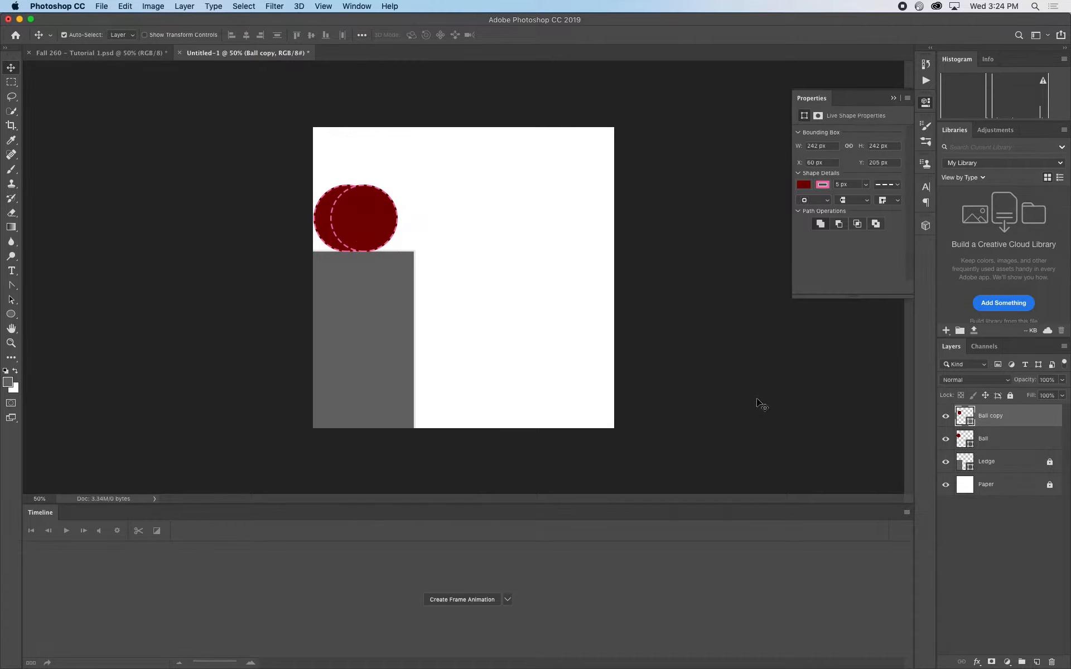
click(995, 440)
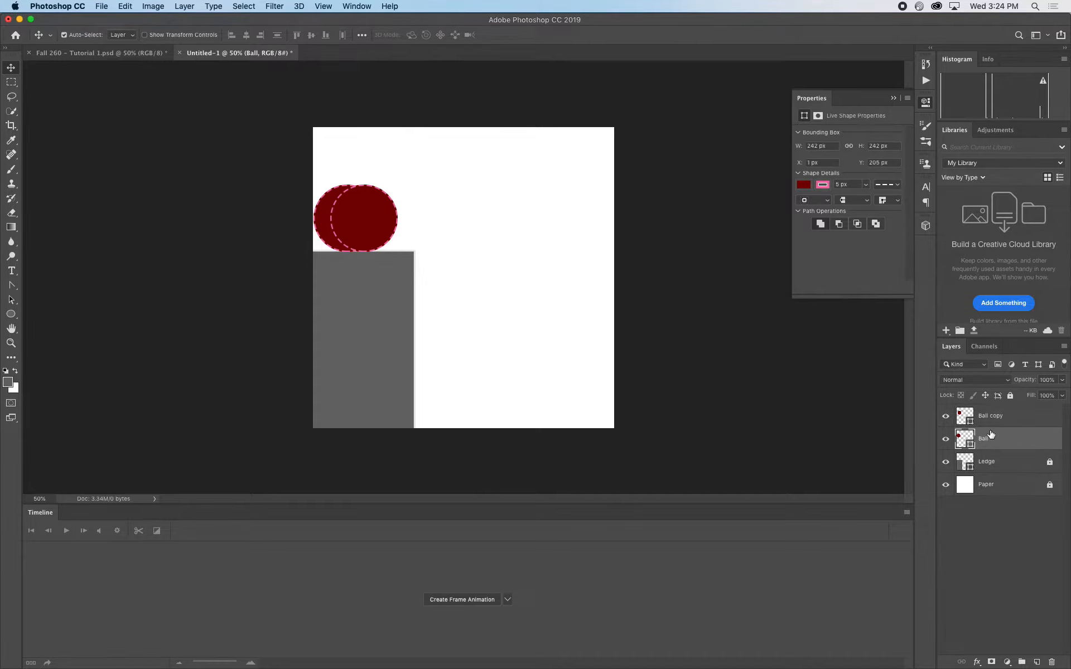
click(998, 417)
Try lowering the original Ball layer's opacity to about 49% and restore it to 100%.
click(1004, 445)
click(1063, 382)
mouse_move(1042, 399)
mouse_down()
mouse_move(1022, 397)
mouse_move(1037, 397)
mouse_up()
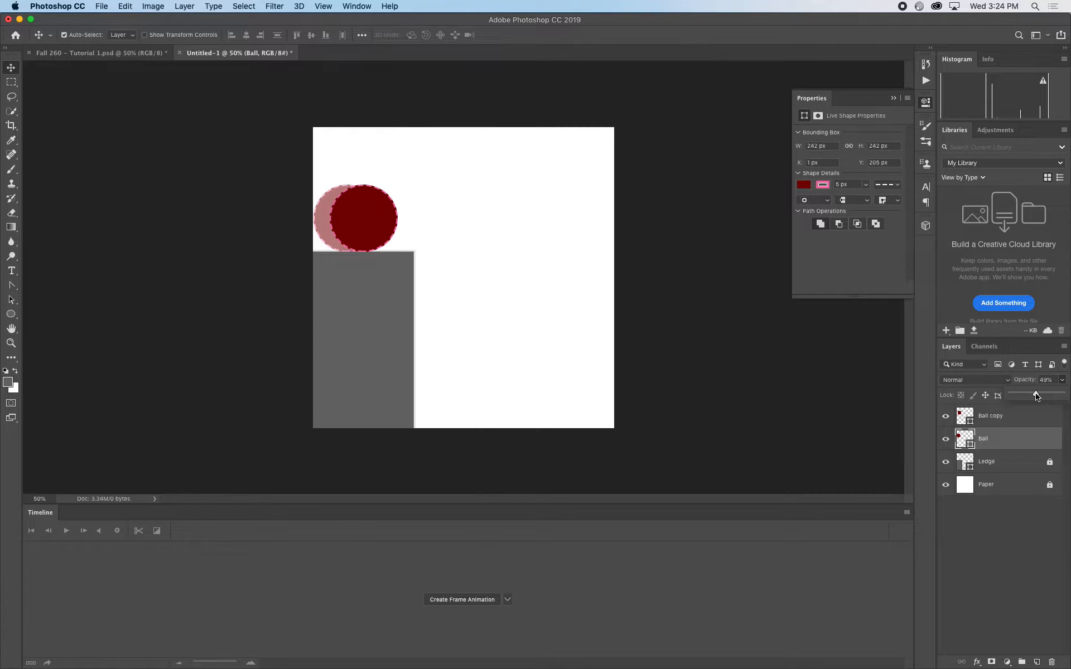
drag(1036, 396, 1064, 395)
click(1002, 462)
click(997, 440)
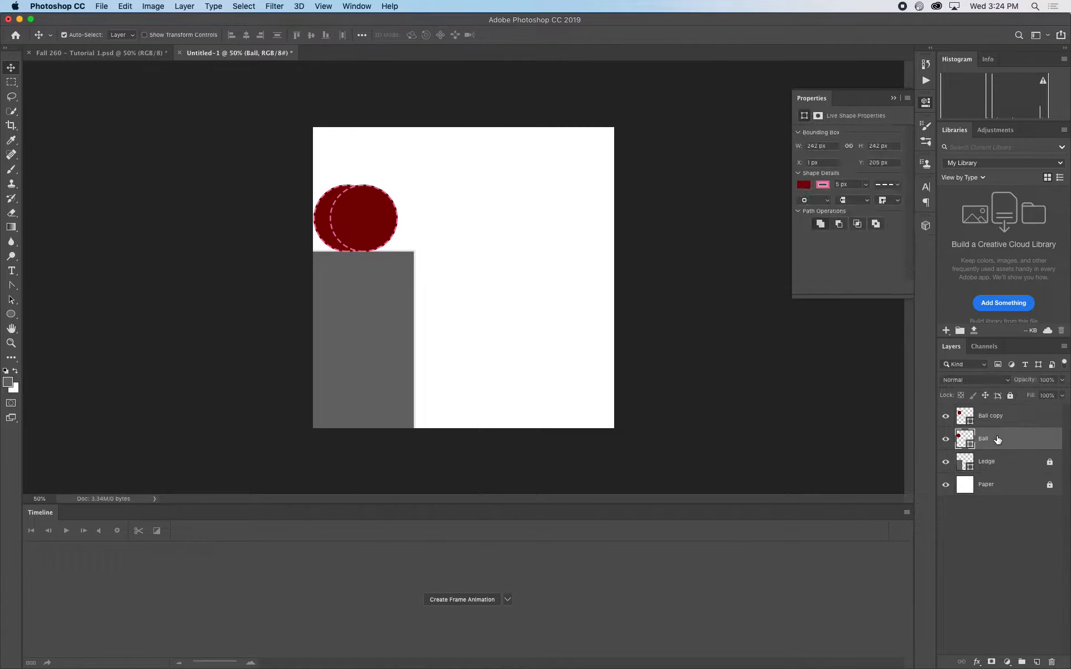
Try opacities from 30% to 60% on the original Ball layer and settle on 30%.
key(3)
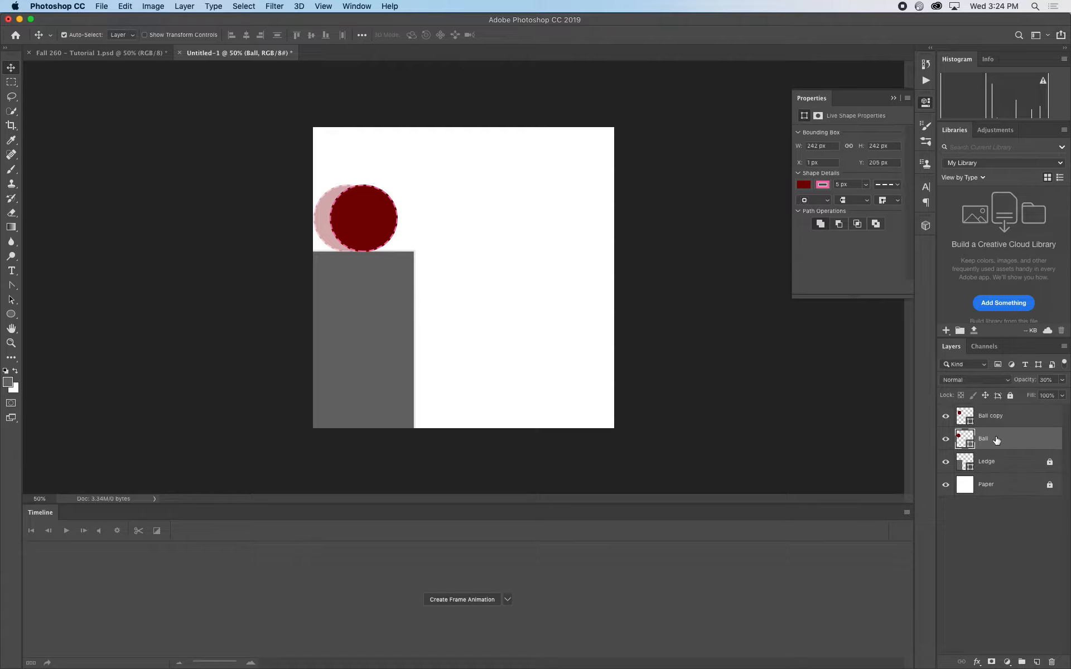
key(4)
key(3)
key(4)
key(5)
key(6)
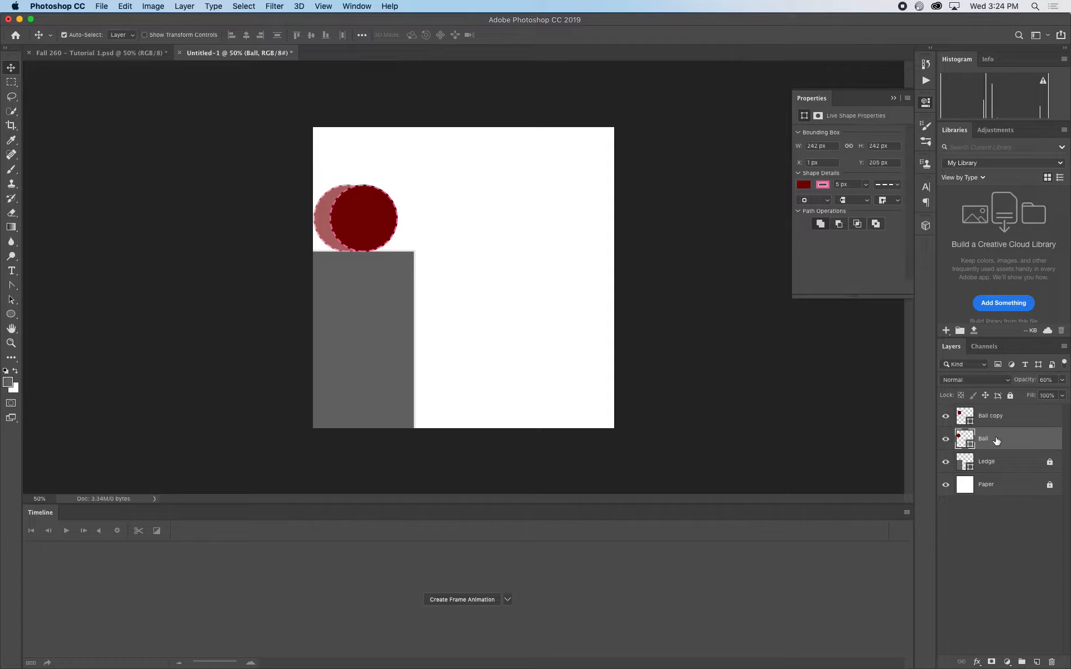
key(3)
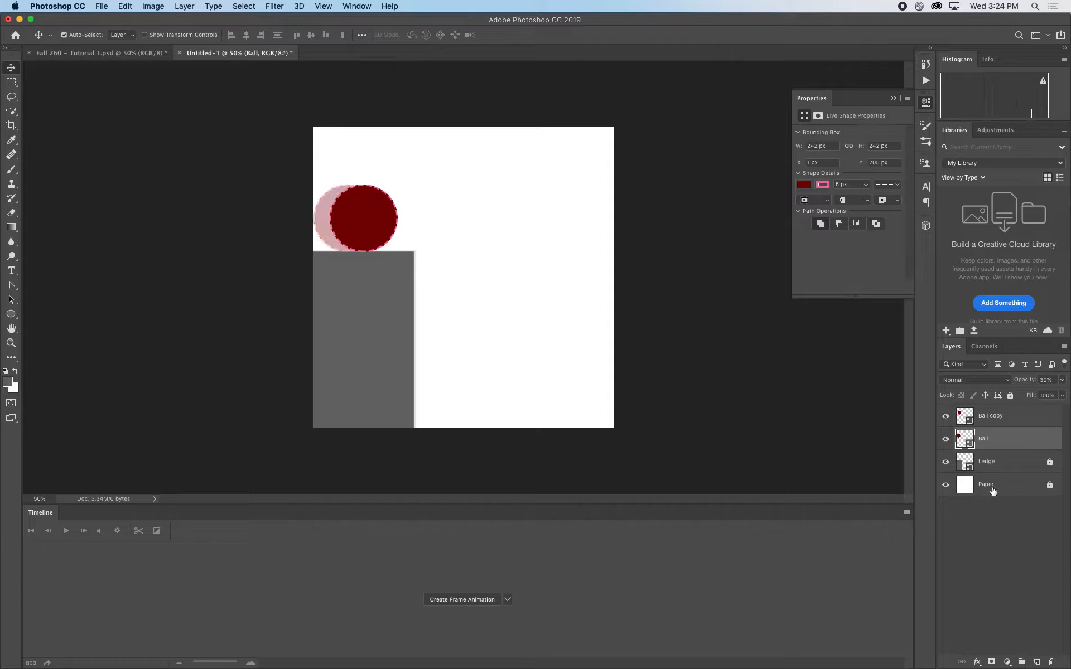
Set the Ball copy layer's opacity to 30%.
click(1005, 418)
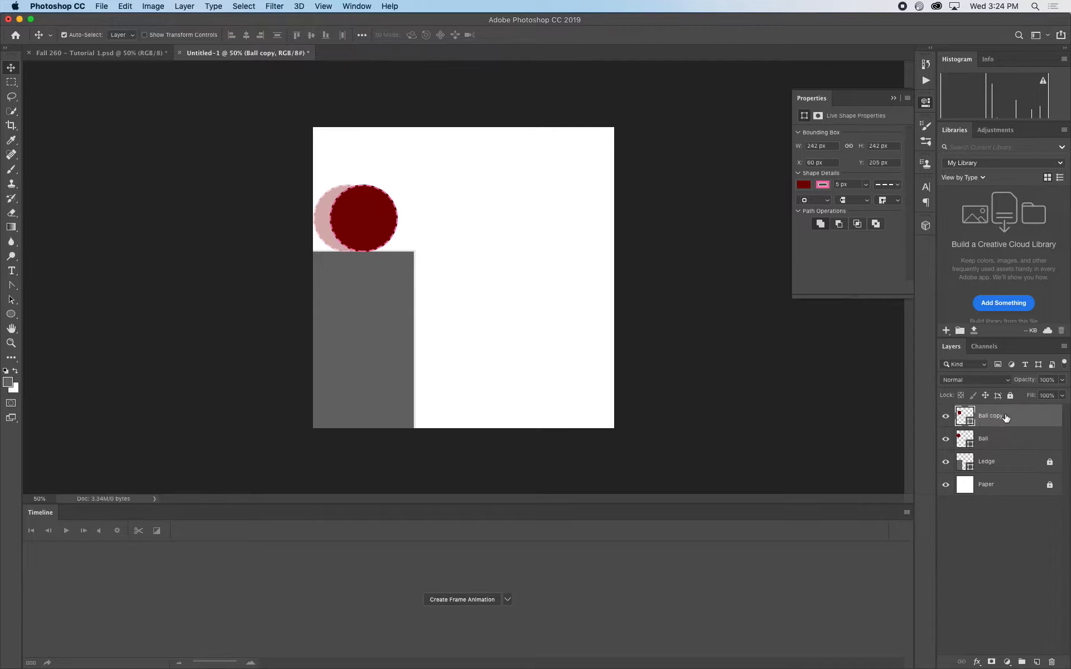
key(3)
click(998, 442)
click(1004, 422)
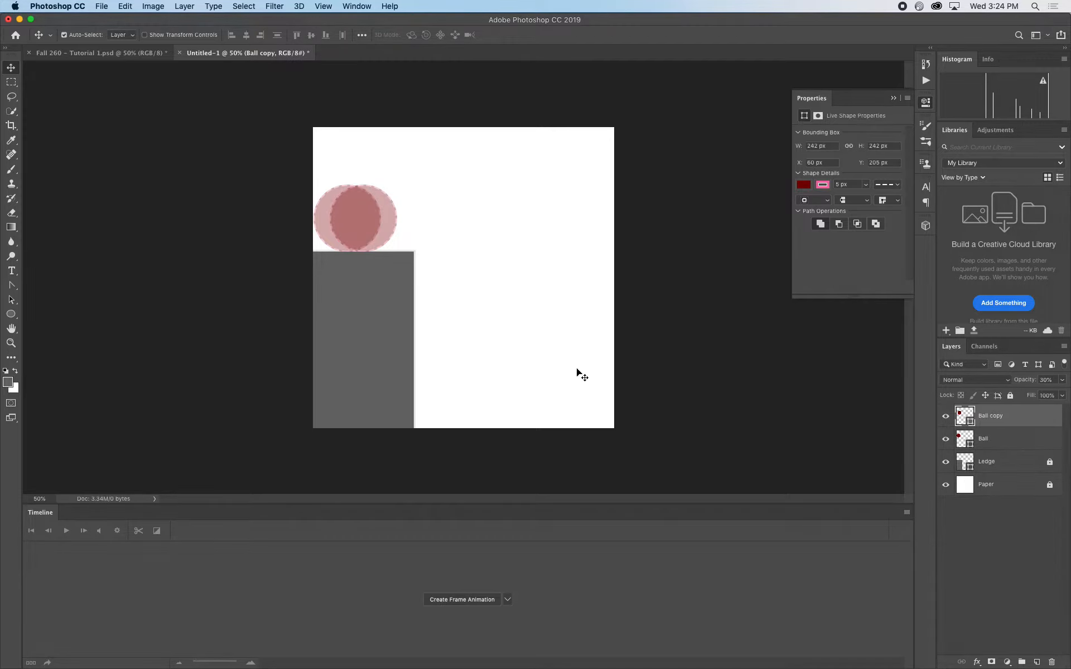
Duplicate the Ball copy and place the new ball at the ledge's right edge, at about X 128 px.
click(373, 226)
drag(374, 227, 392, 229)
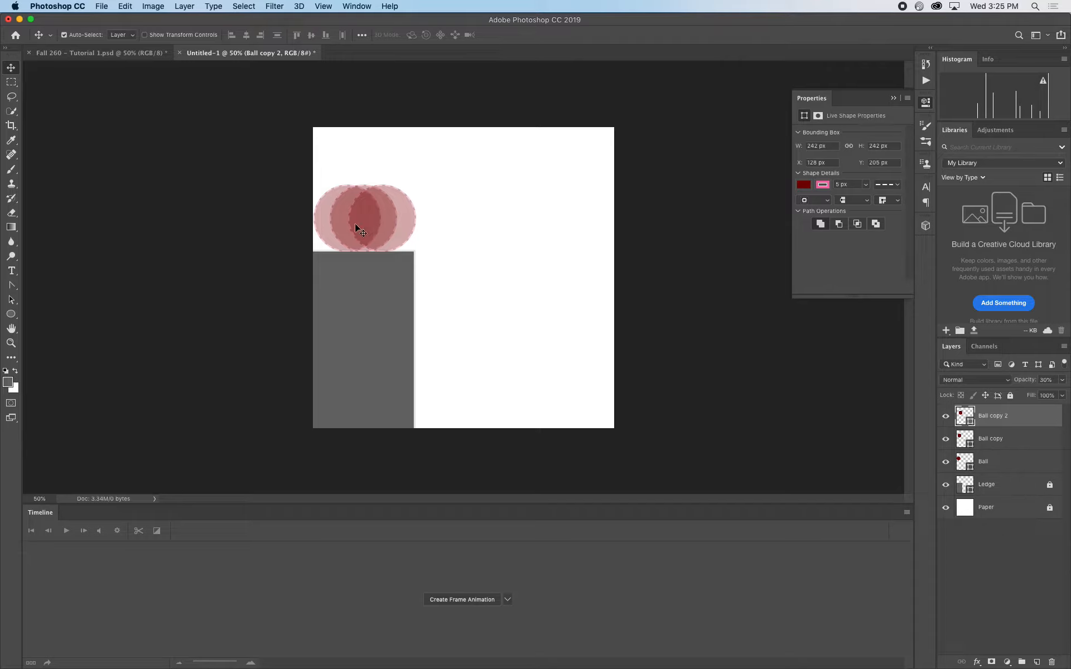
click(999, 439)
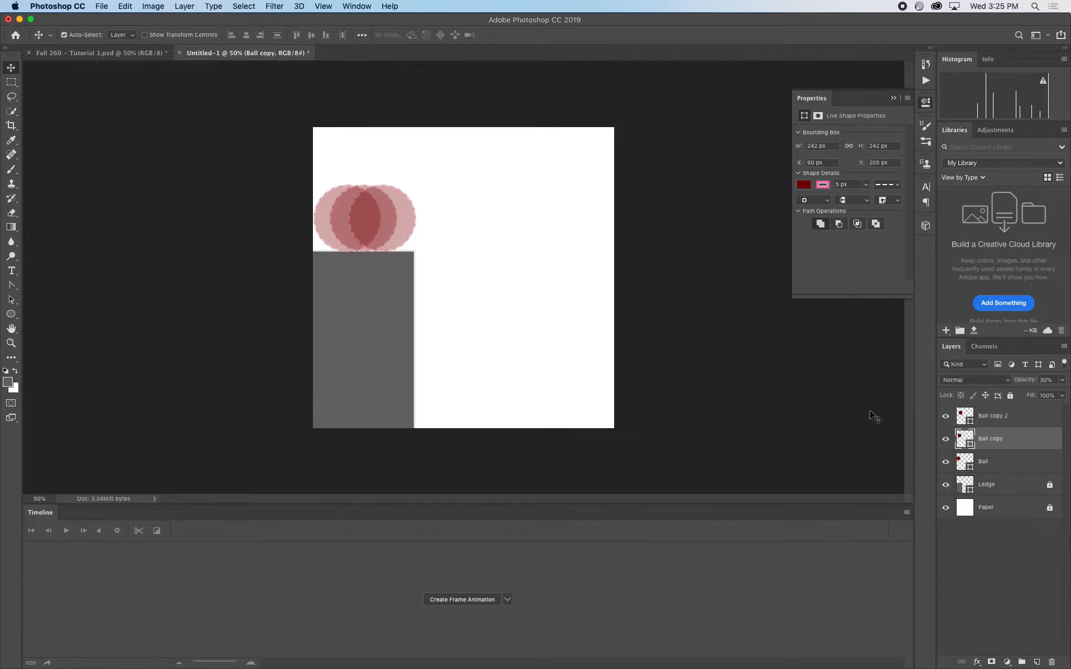
Move both ball copies closer to the original so all three overlap more, with Ball copy at about X 37 px.
mouse_move(371, 240)
mouse_down()
mouse_move(363, 226)
mouse_move(353, 234)
mouse_up()
click(385, 229)
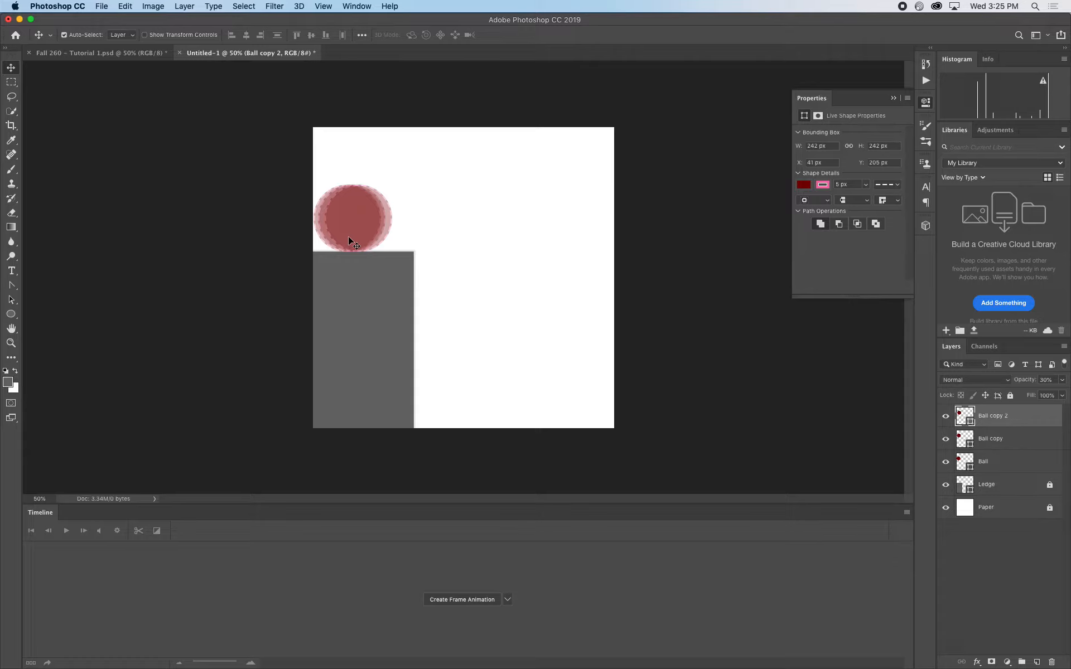
click(359, 237)
drag(327, 226, 320, 225)
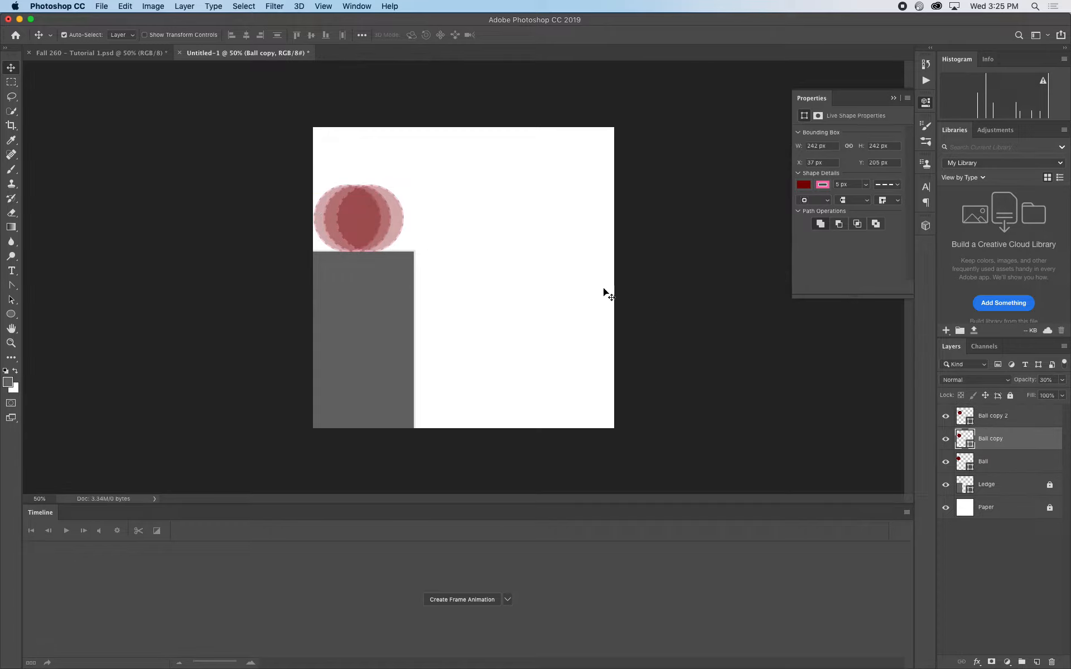
Duplicate the newest ball repeatedly along the ledge and over its edge in a falling arc, ending at about X 532 px, Y 407 px.
click(1025, 422)
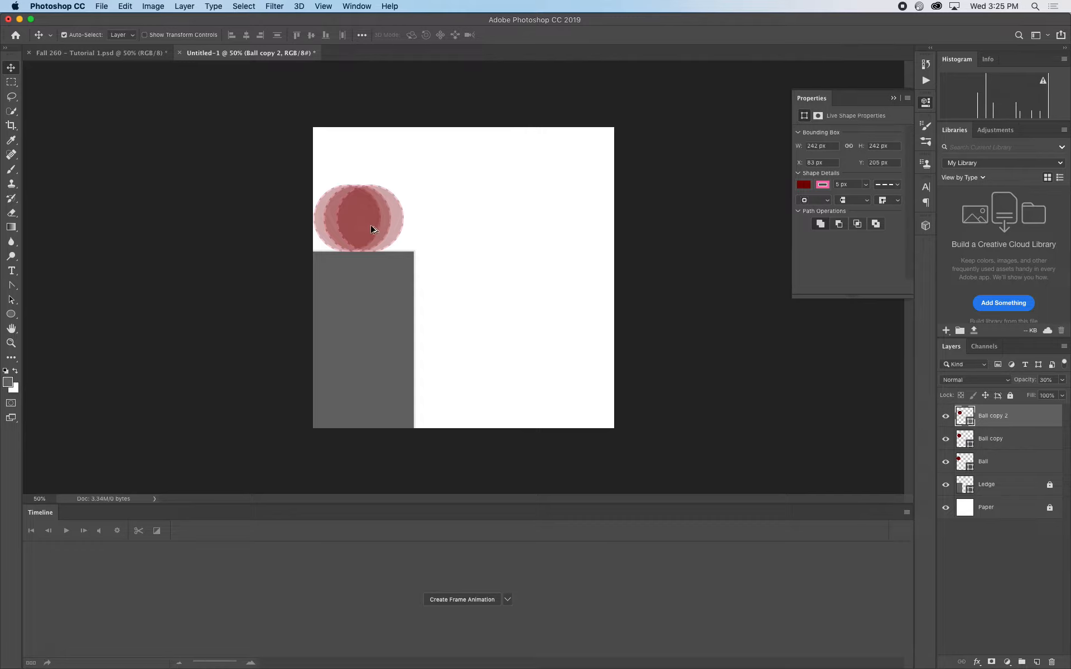
drag(371, 229, 434, 232)
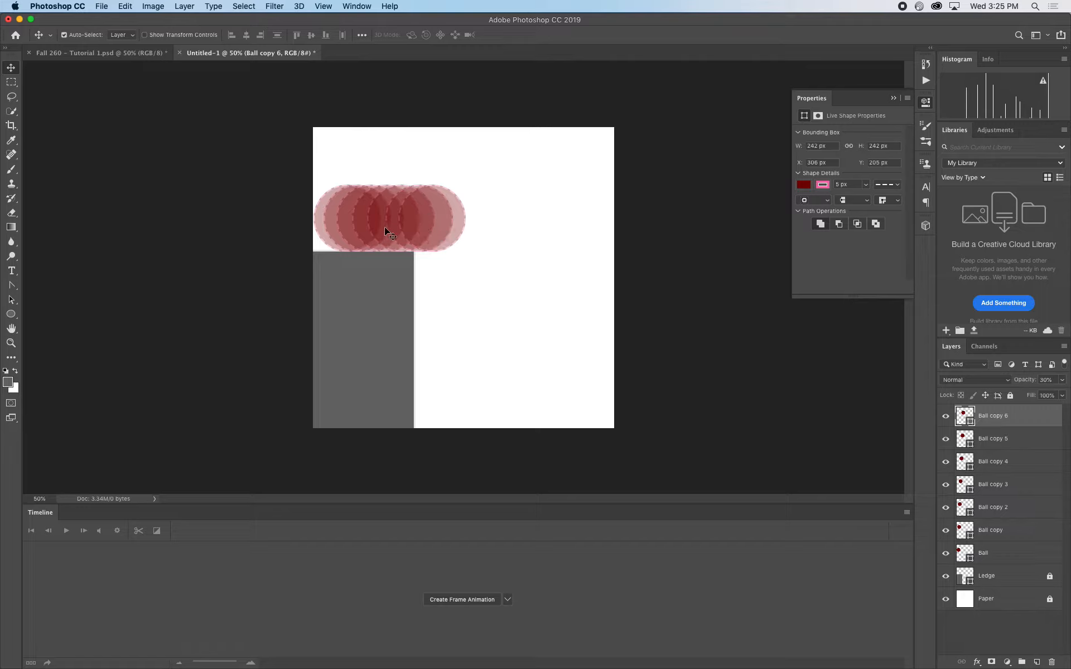
drag(440, 235, 495, 282)
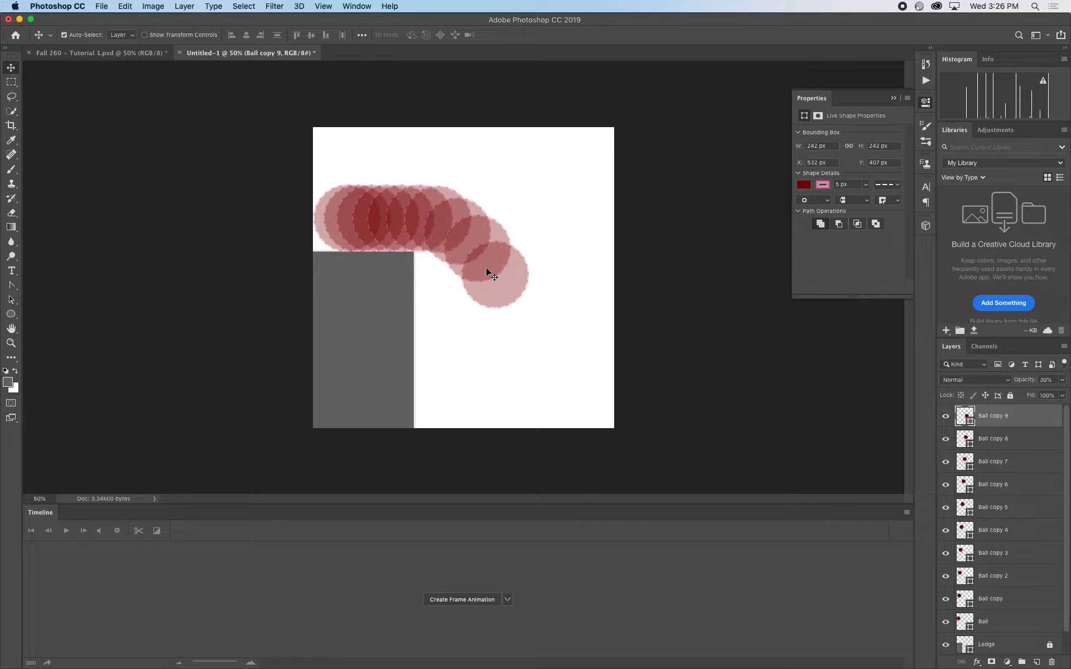
Free-transform the lowest ball into an elongated oval at about 124% height, skewed and tilted along the falling path.
key(super+t)
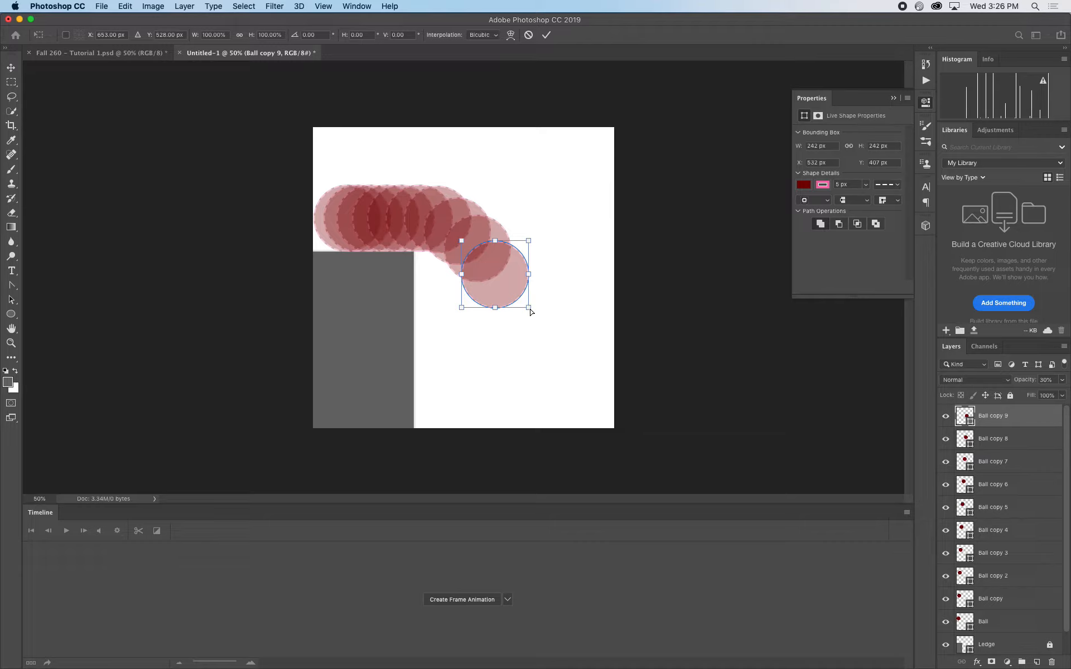
mouse_move(531, 311)
mouse_down()
mouse_move(519, 328)
mouse_move(536, 326)
mouse_move(523, 323)
mouse_up()
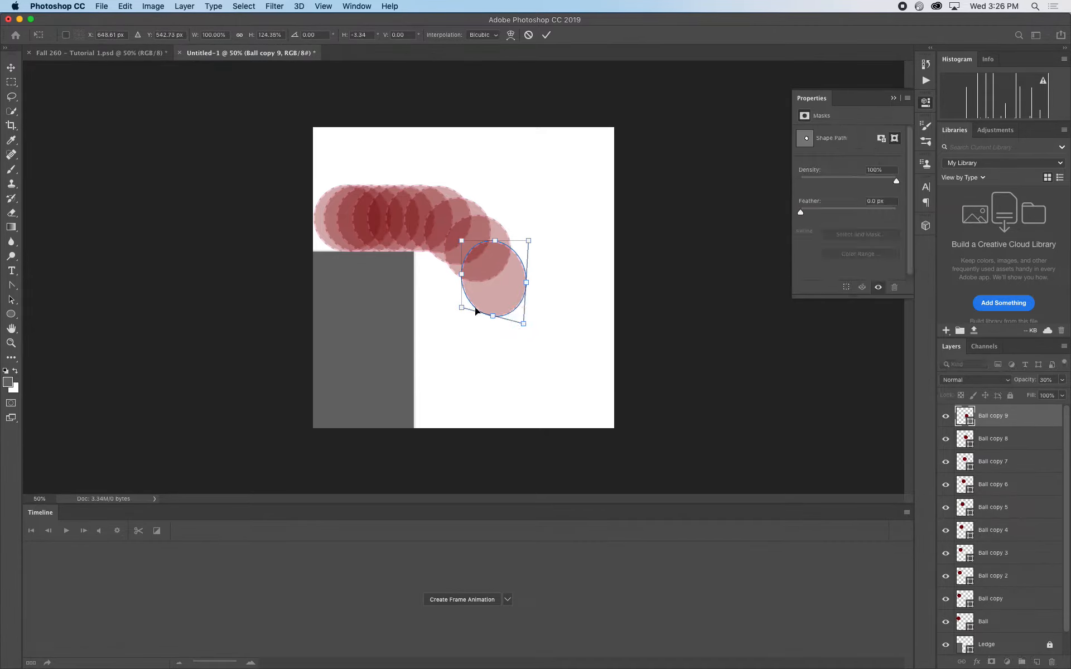
drag(462, 307, 467, 316)
drag(531, 333, 540, 324)
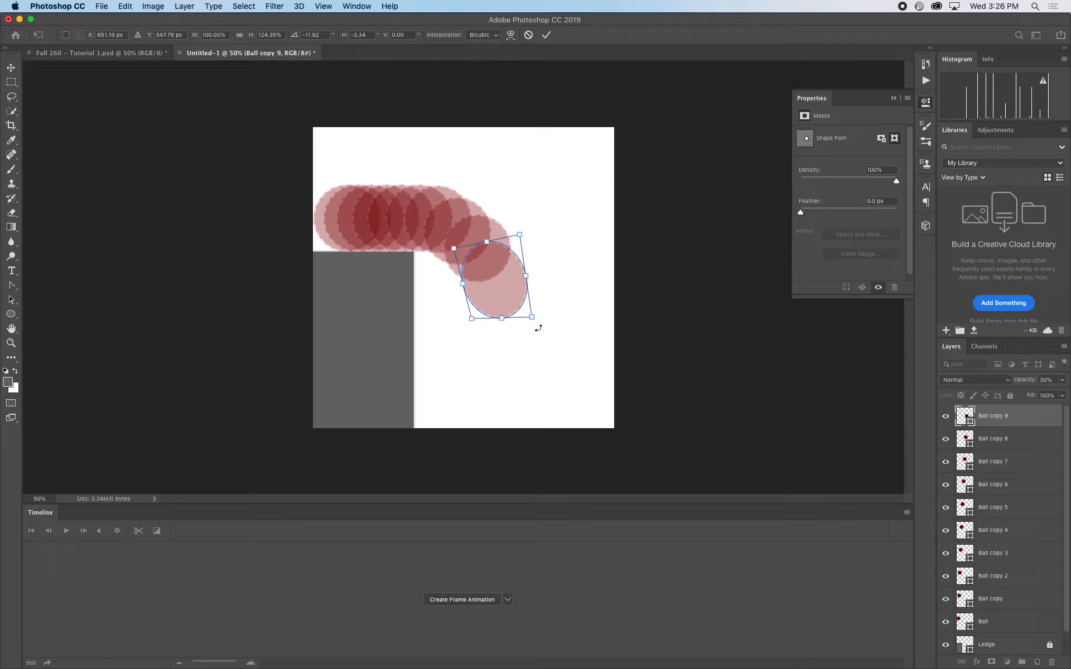
drag(539, 328, 534, 363)
key(Return)
Stretch Ball copy 10, the next ball down, into a longer slanted oval, about 106% width and 119% height.
key(super+t)
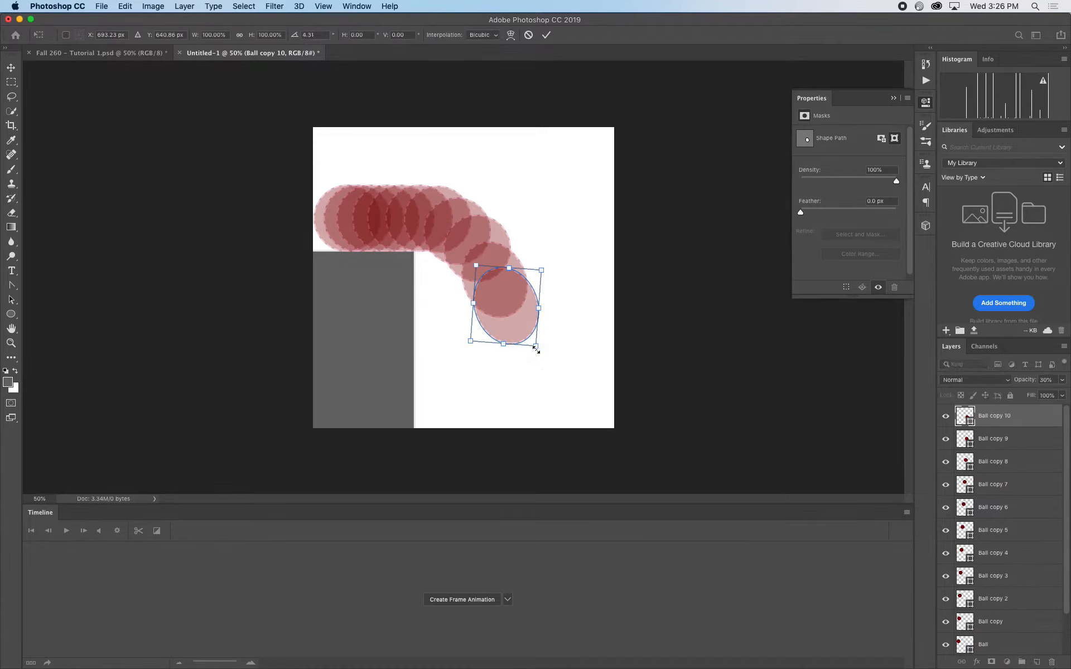
key(Escape)
key(super+t)
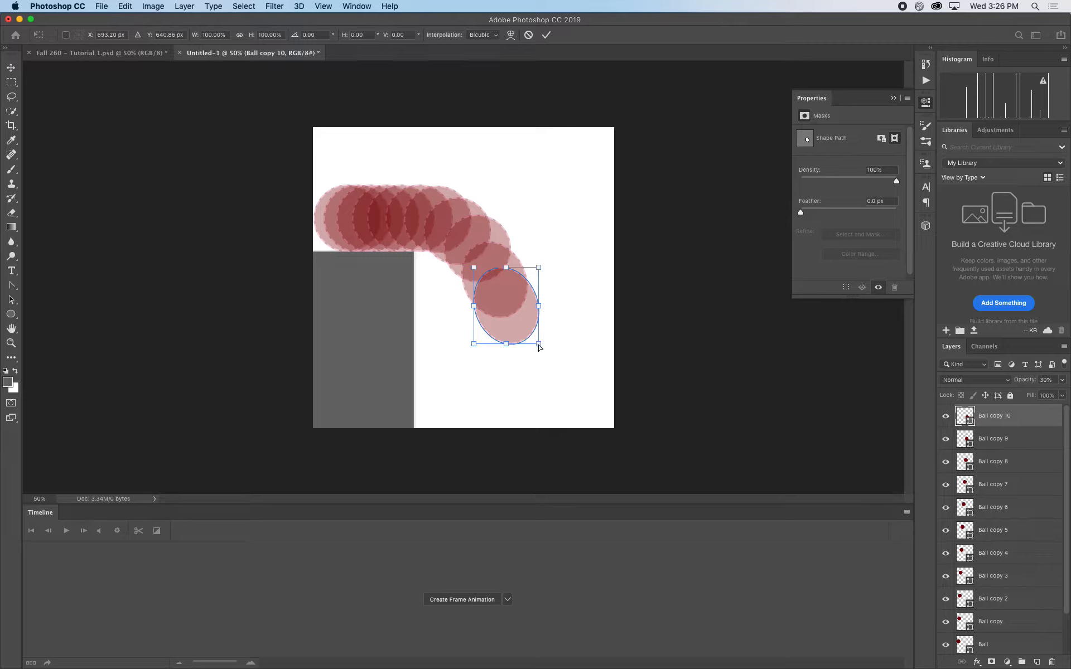
drag(539, 344, 508, 355)
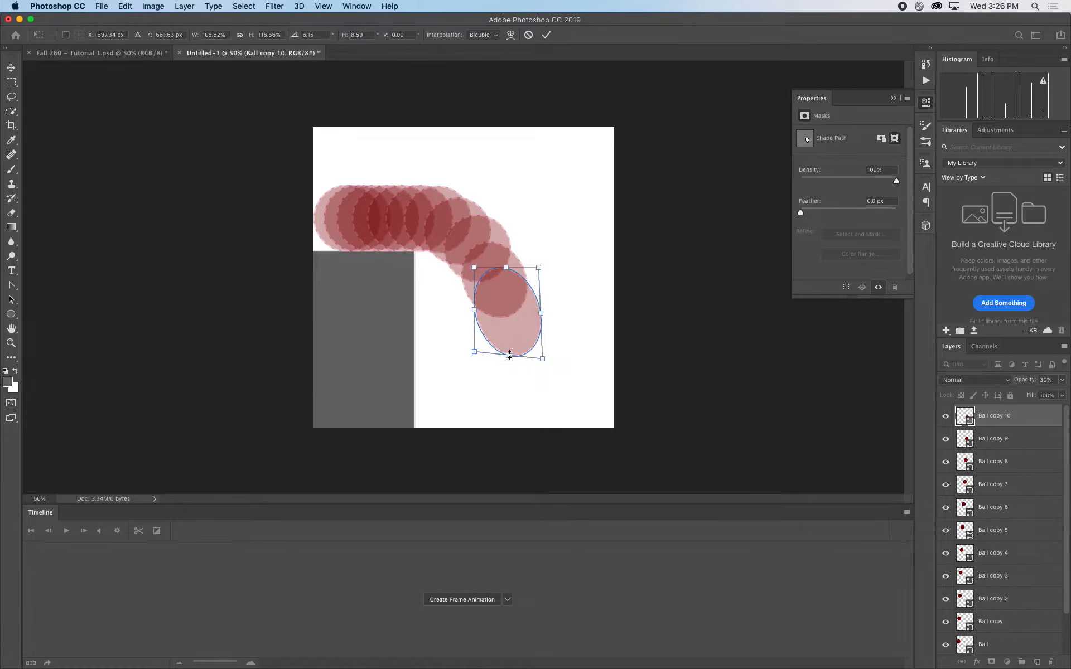
key(Return)
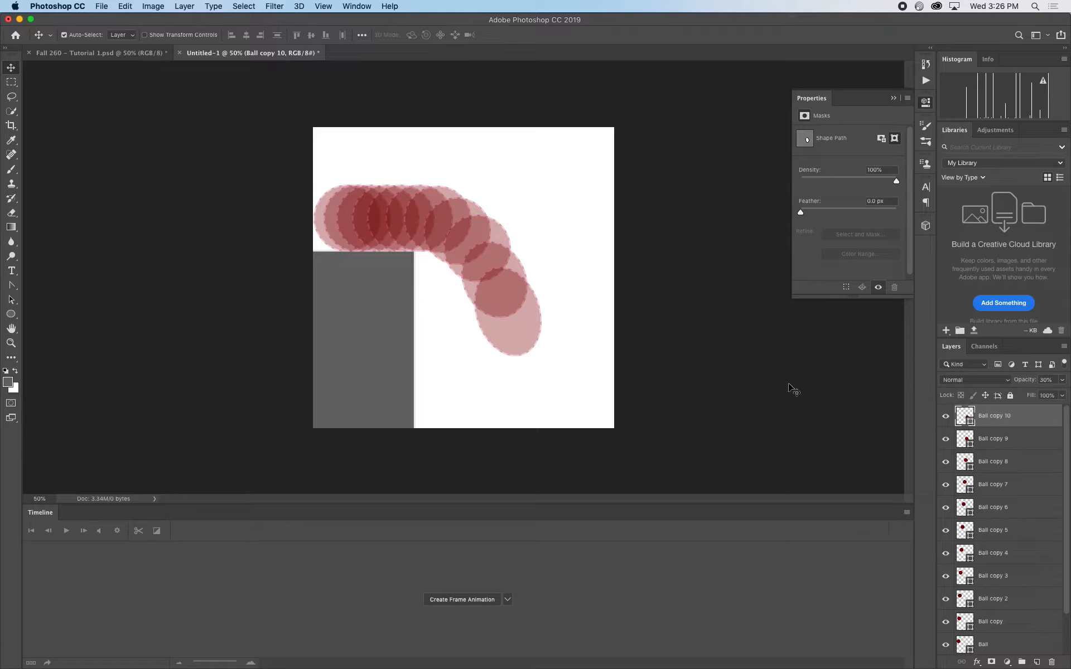
Duplicate the oval down the falling path to the canvas's lower edge and flatten the ground copy into a wide oval.
drag(517, 332, 491, 407)
key(ctrl+t)
drag(531, 362, 579, 416)
key(Return)
Squash Ball copy 14 into a flatter impact shape at about 119% width, resting on the canvas's lower edge.
key(super+t)
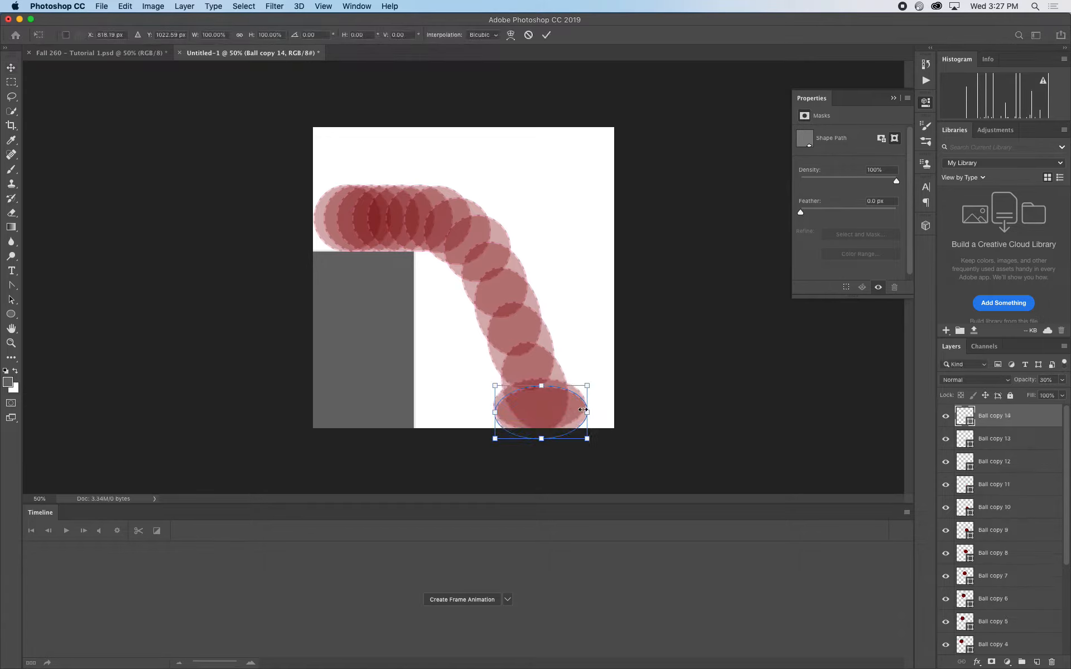
drag(587, 386, 574, 414)
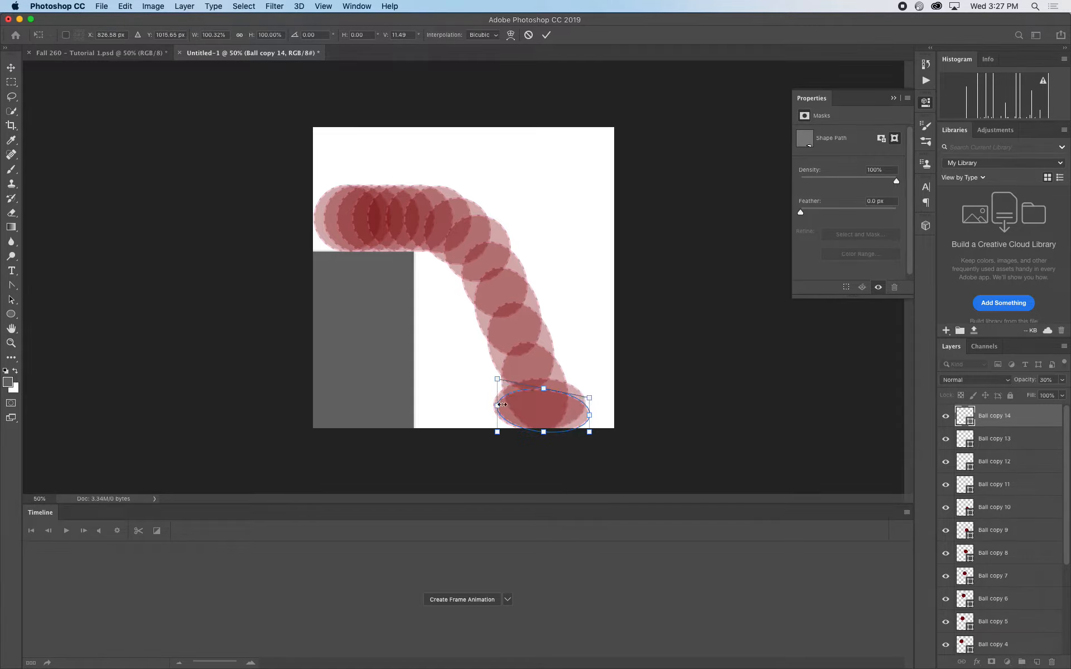
drag(498, 408, 536, 405)
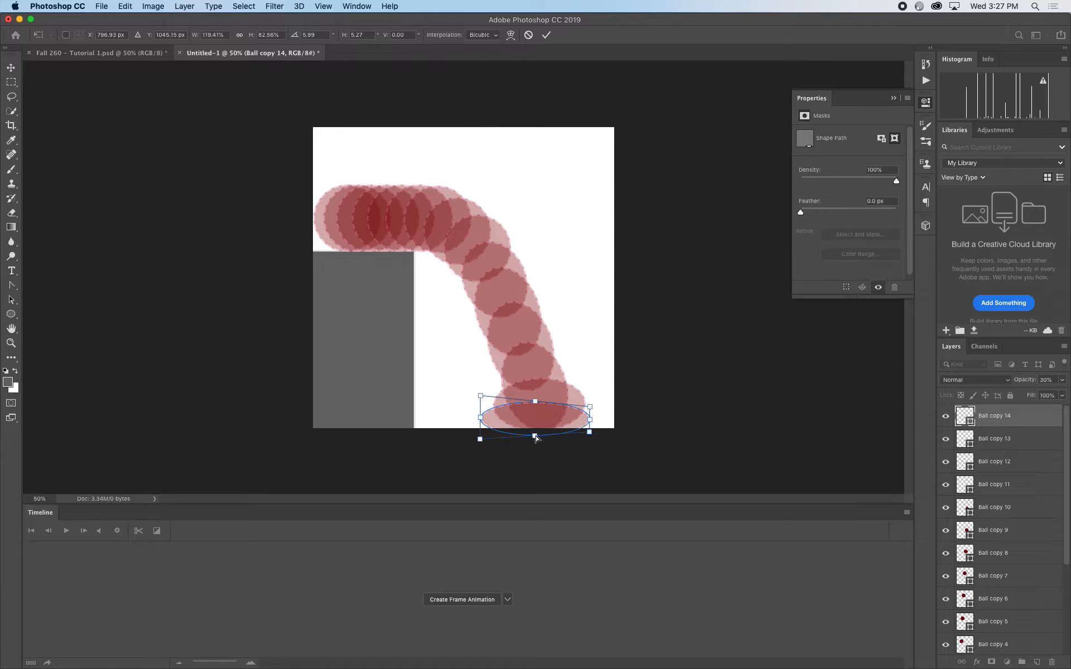
mouse_move(535, 439)
mouse_down()
mouse_move(536, 402)
mouse_move(539, 415)
mouse_up()
key(Return)
Duplicate the squashed ball slightly higher and reshape the copy to about 244% height with a narrower top.
key(ctrl+t)
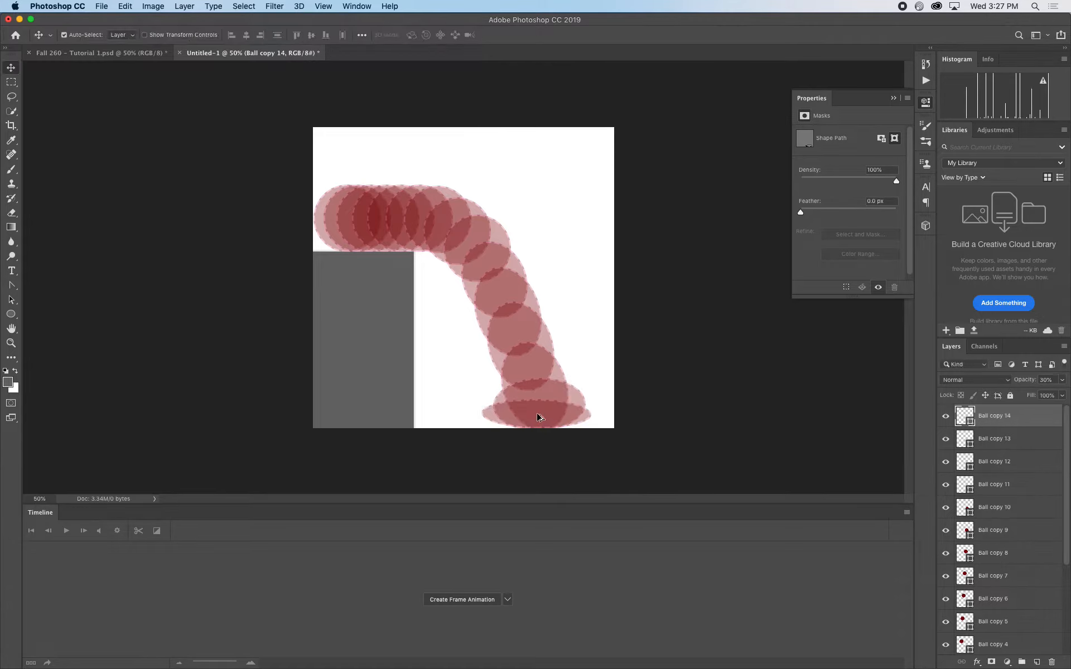
drag(539, 418, 574, 364)
key(ctrl+t)
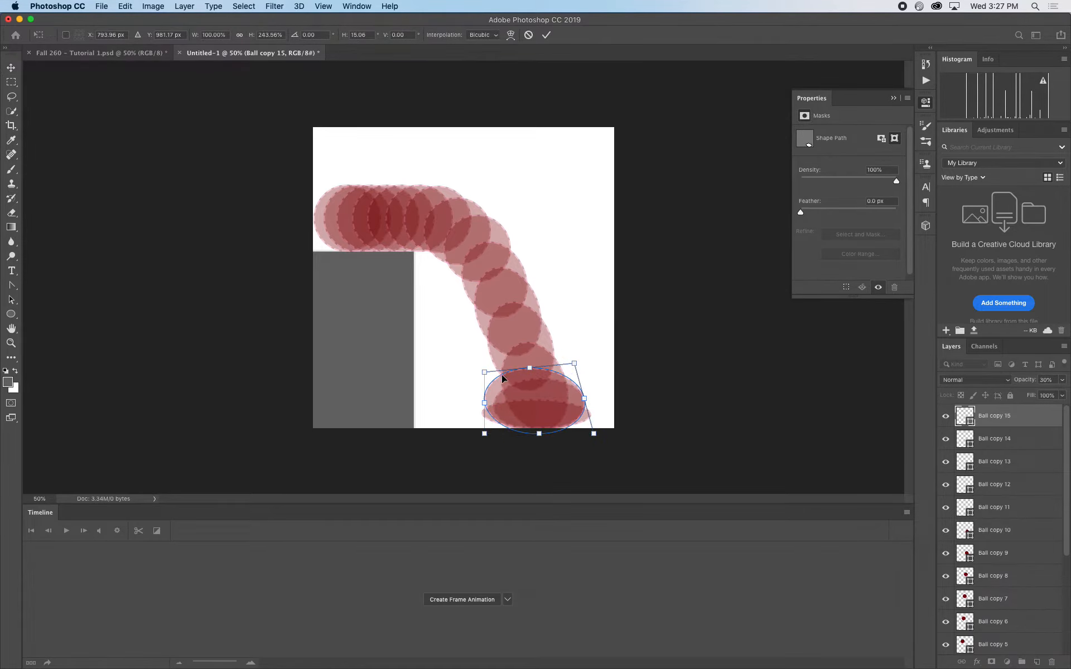
drag(486, 375, 520, 378)
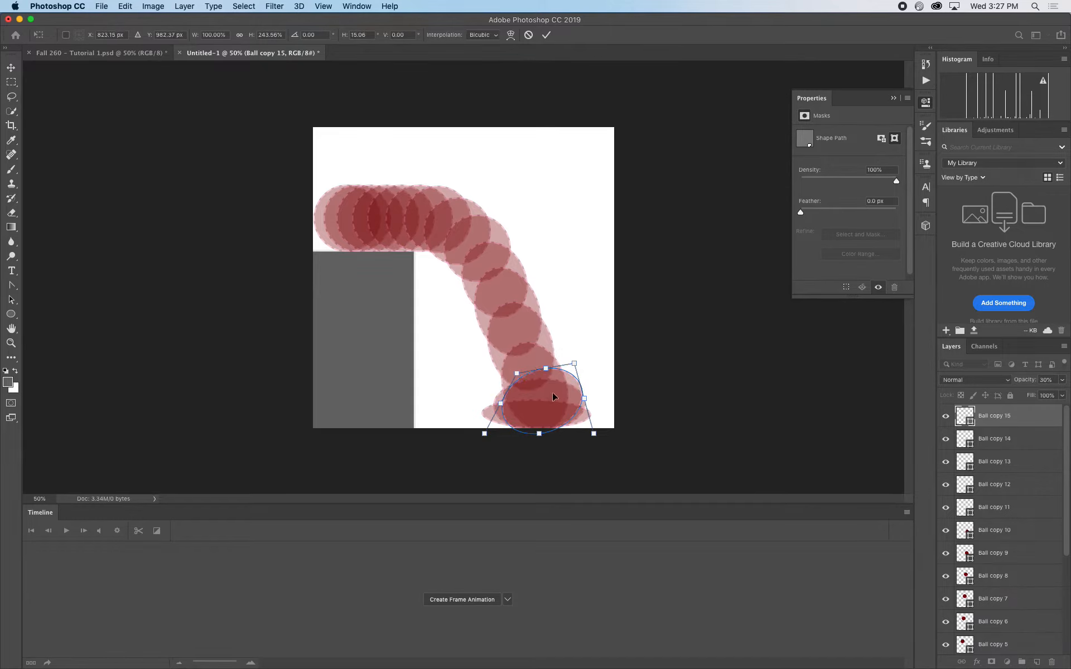
key(Return)
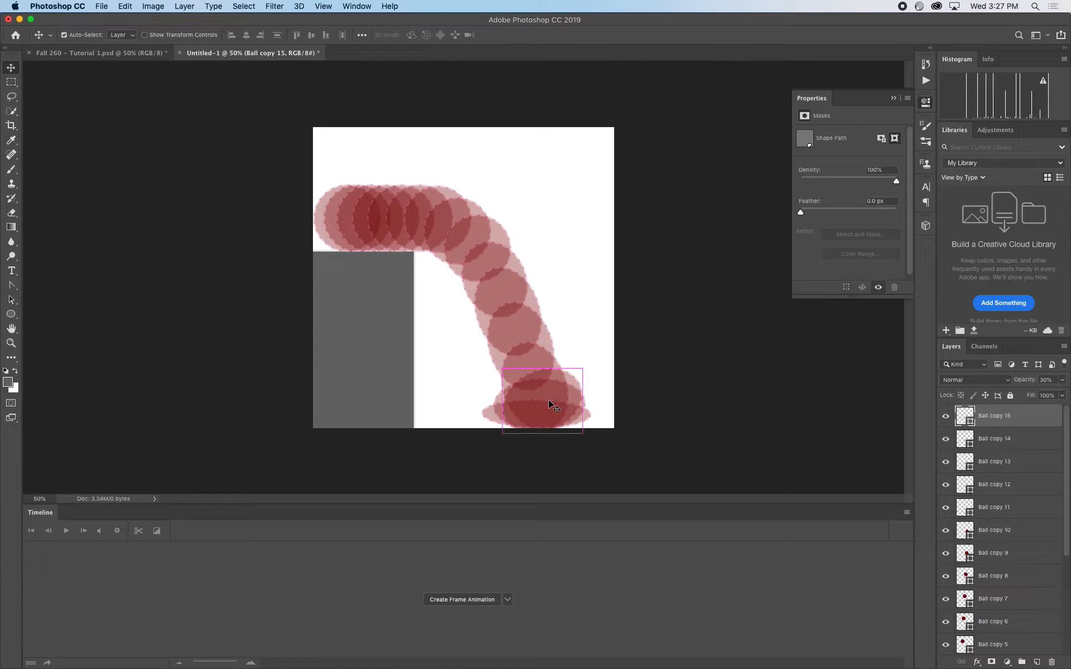
Duplicate the rebounding ball up and to the right, rotating it about -34° and reshaping it into a rounder form.
drag(549, 404, 576, 357)
key(super+t)
drag(593, 335, 559, 345)
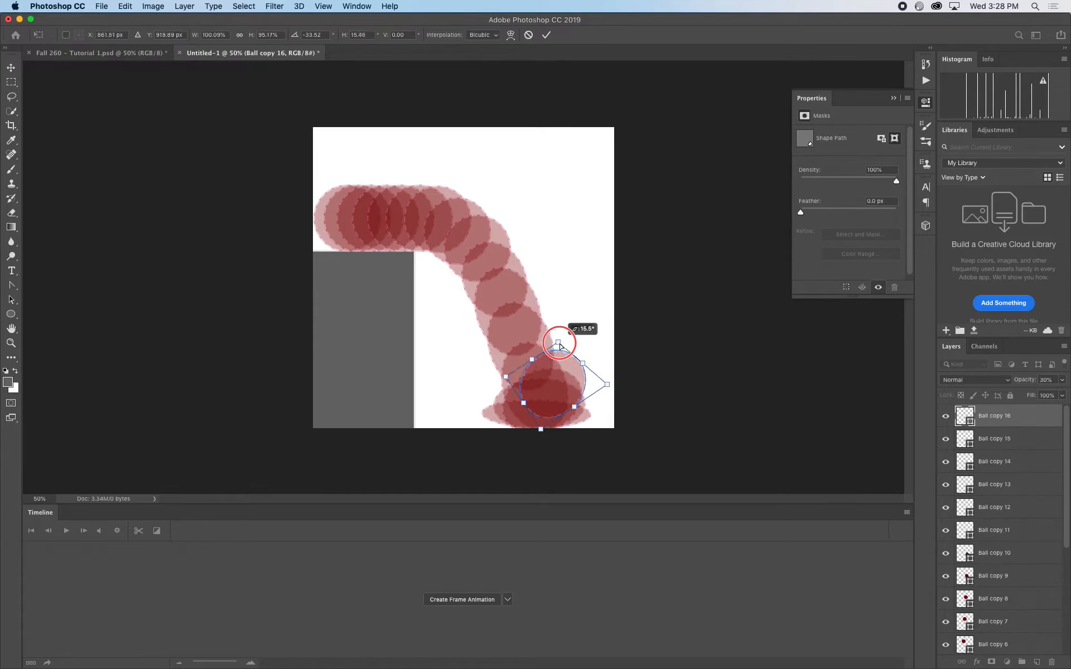
drag(576, 411, 577, 406)
key(Return)
Duplicate the round rebounding ball once more, further up and to the right.
key(super)
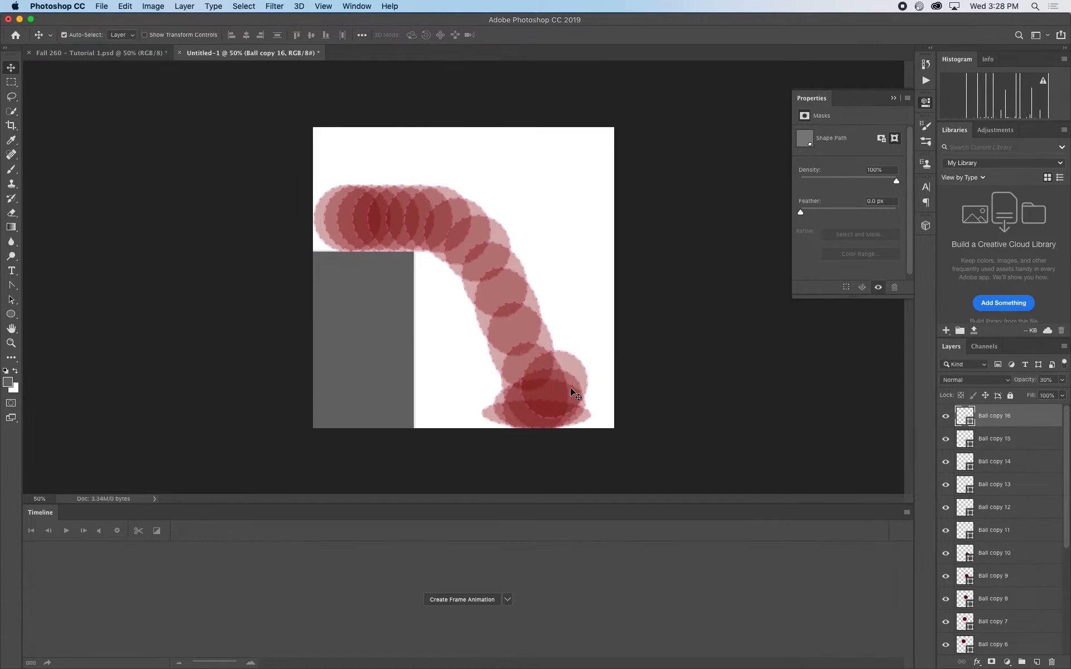
drag(558, 389, 578, 363)
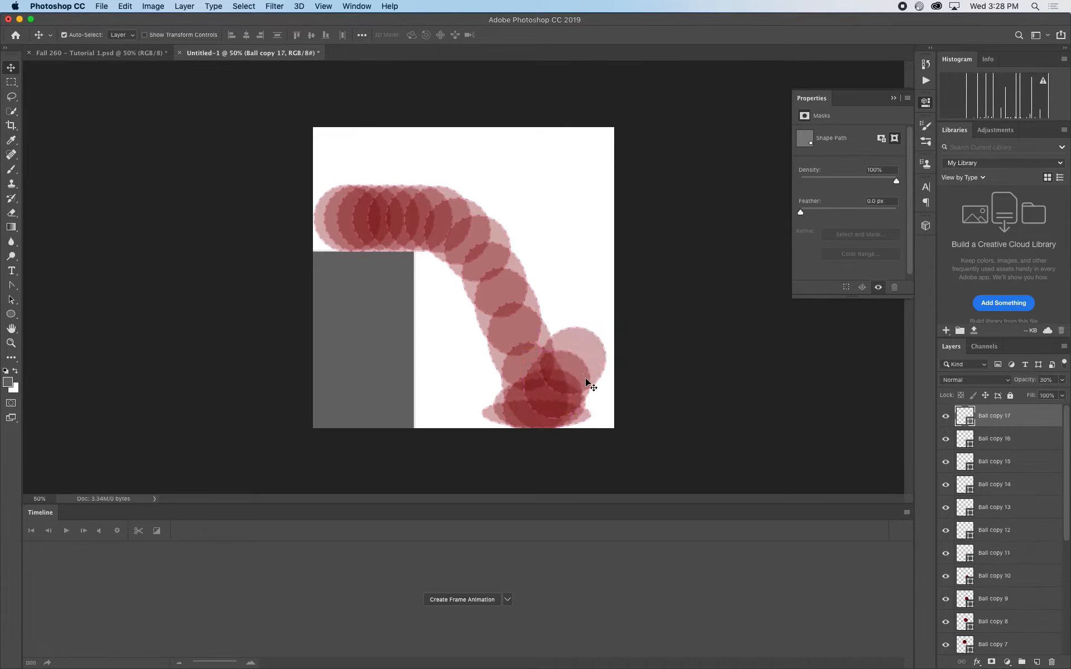
key(super+t)
drag(613, 329, 609, 319)
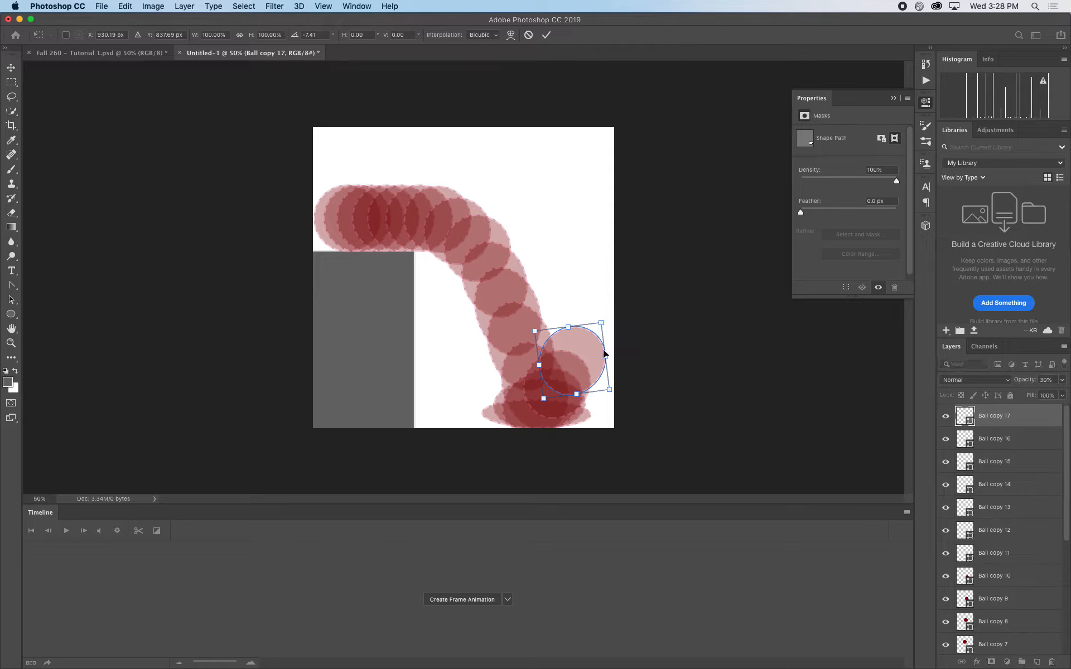
key(Escape)
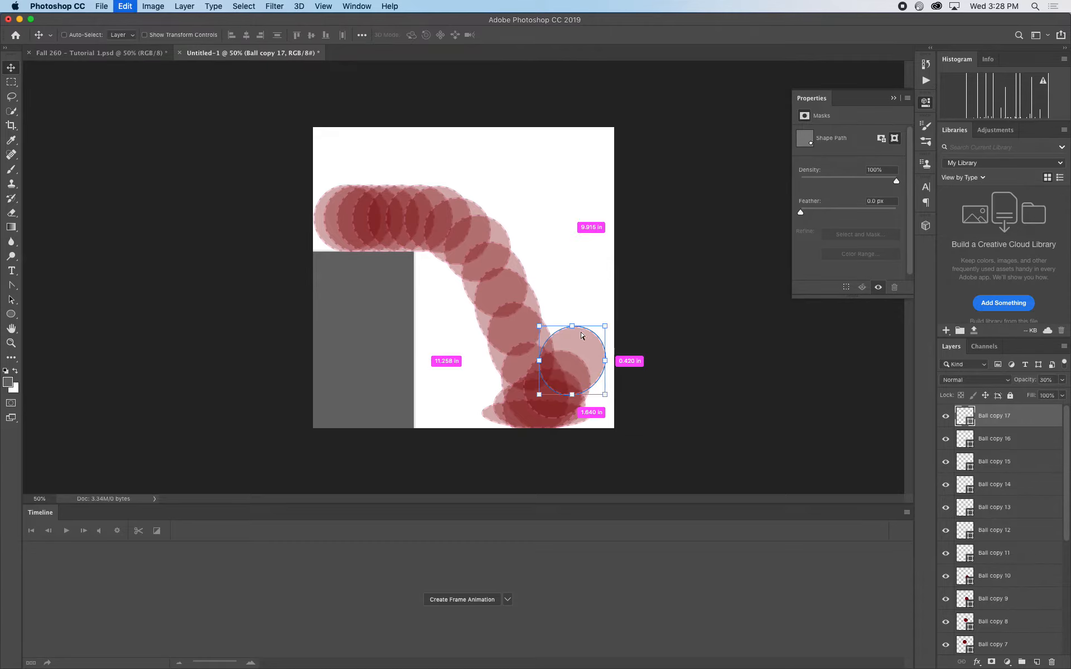
Stretch Ball copy 17 into an oval slanting up and to the right, about 108% width and 128% height.
key(super+t)
drag(606, 328, 605, 301)
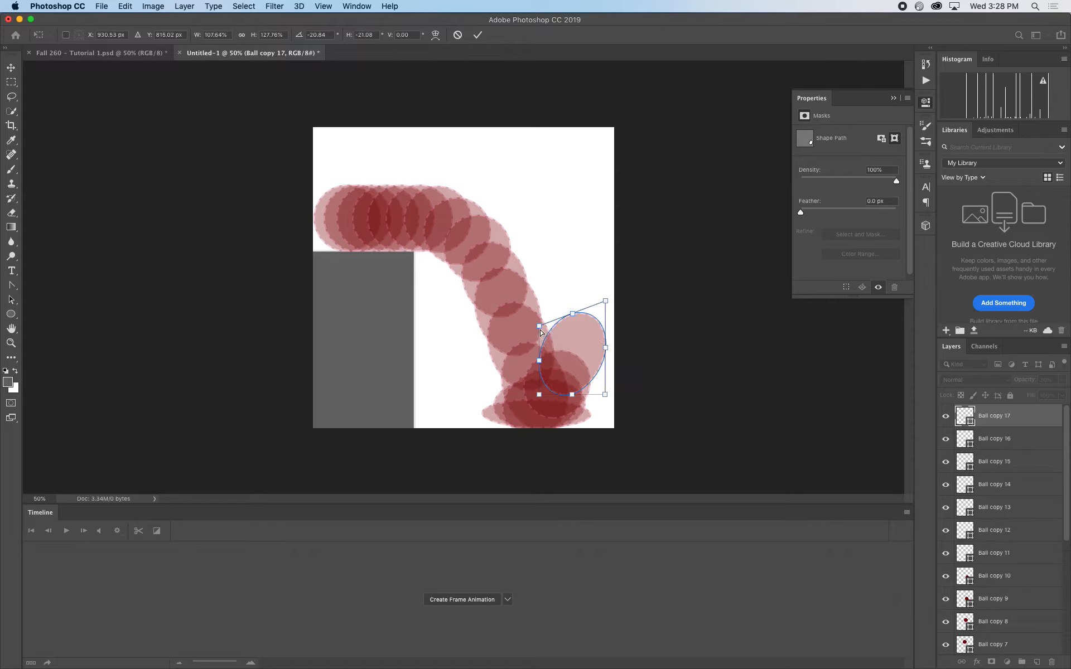
drag(541, 329, 545, 329)
key(Return)
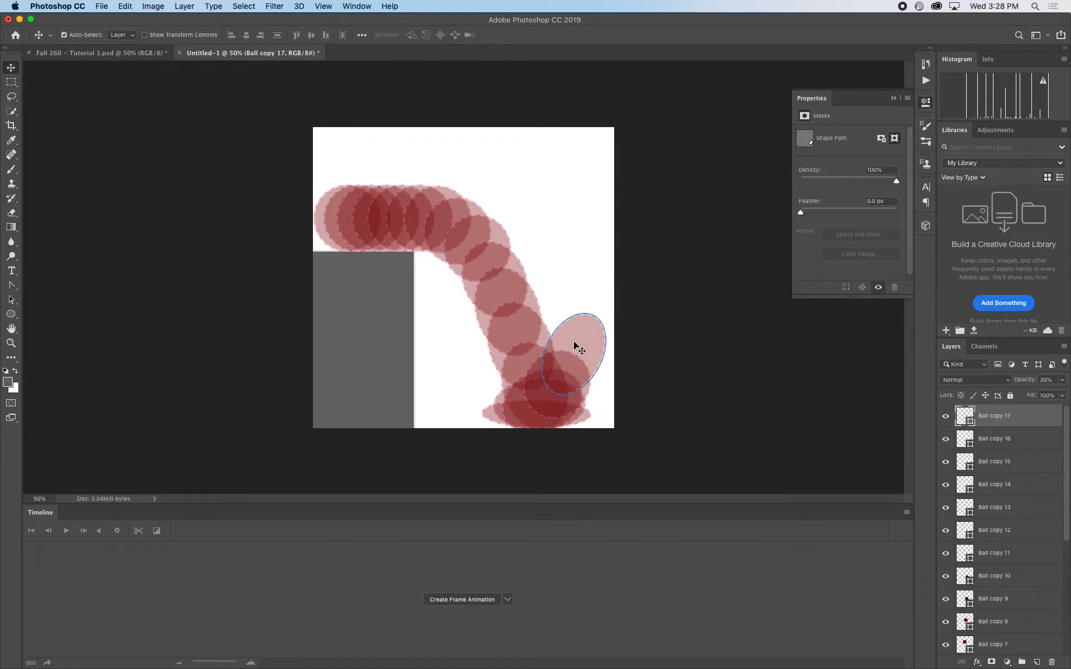
Duplicate the slanted oval so the copy overlaps the canvas's right edge, centred at about X 1076 px, Y 615 px.
key(super+t)
click(619, 225)
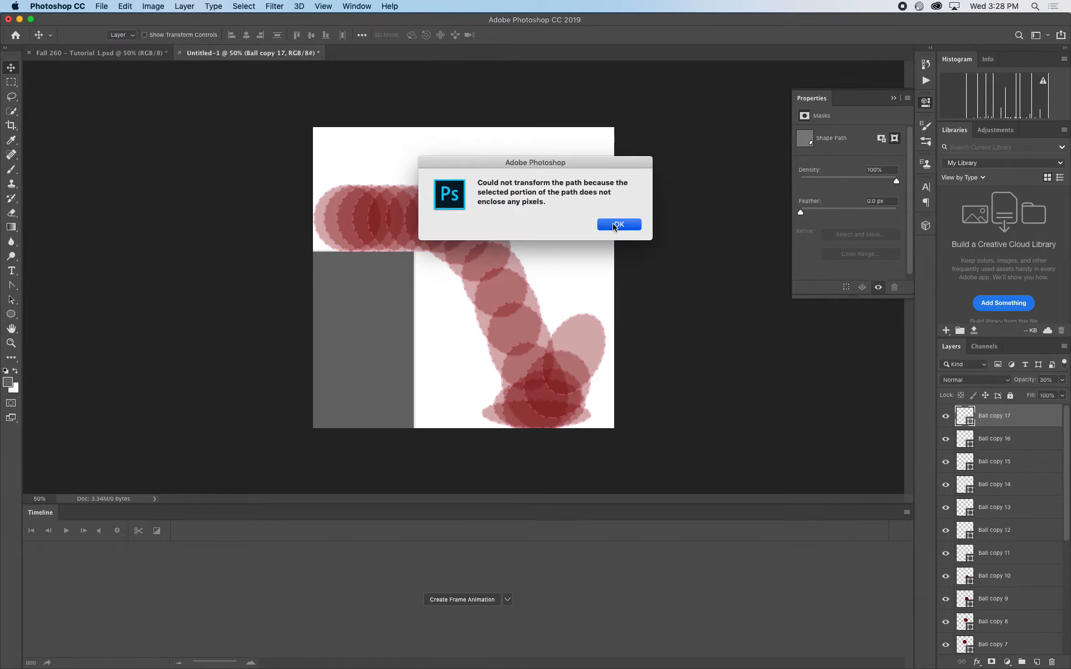
click(1019, 439)
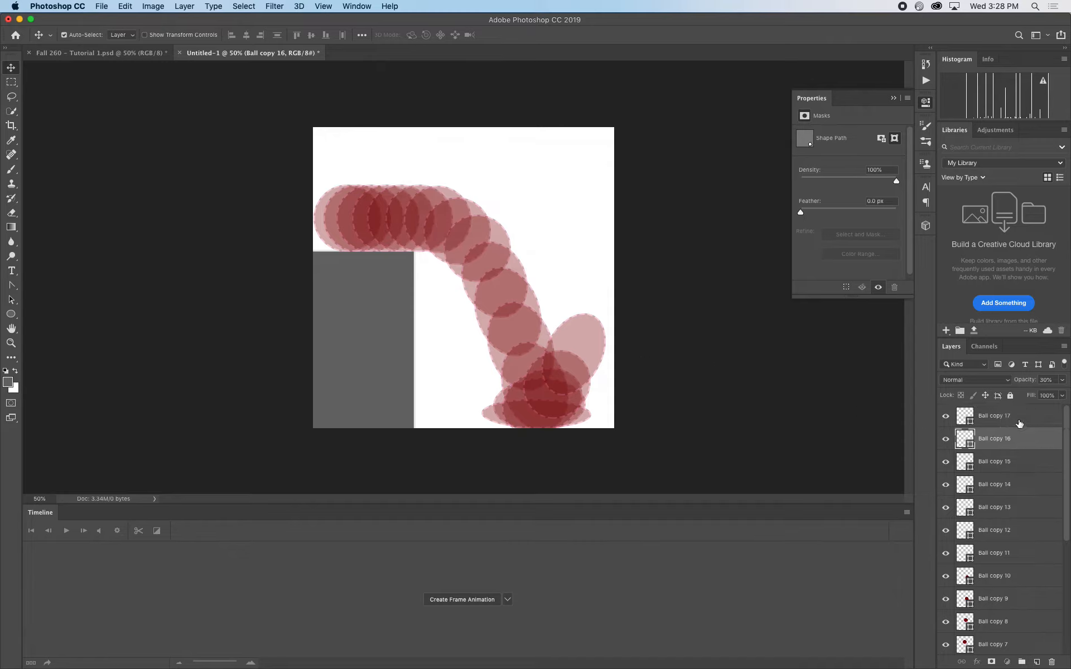
click(562, 356)
drag(561, 356, 616, 301)
key(super+t)
key(Return)
key(super+t)
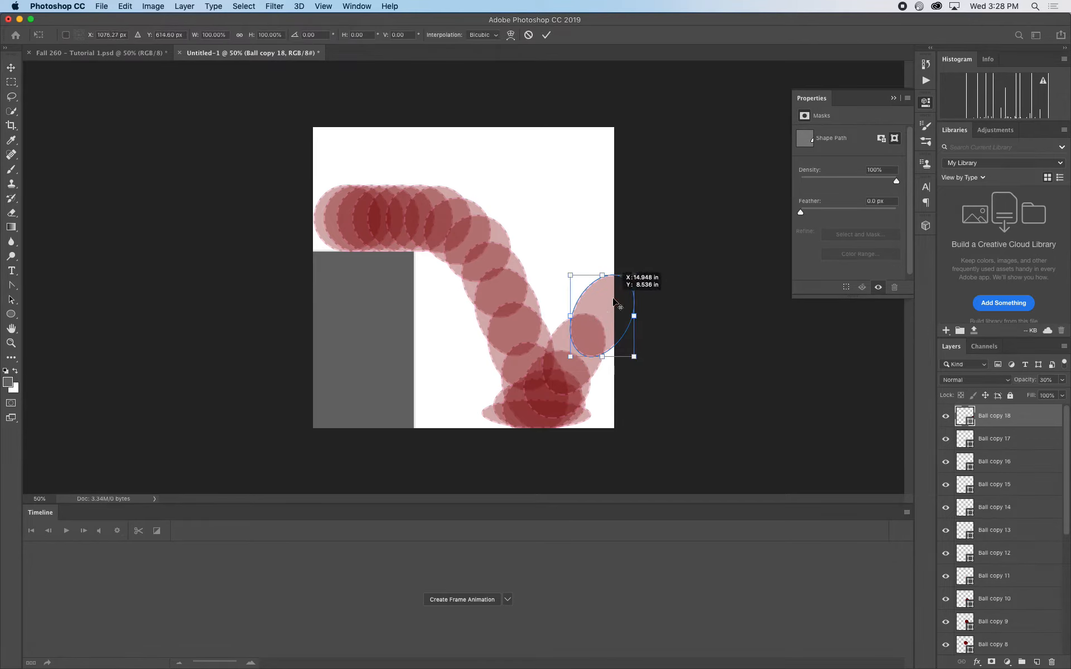
key(Return)
Duplicate Ball copy 18 further up and to the right so the new ball mostly leaves the canvas.
click(991, 428)
click(991, 423)
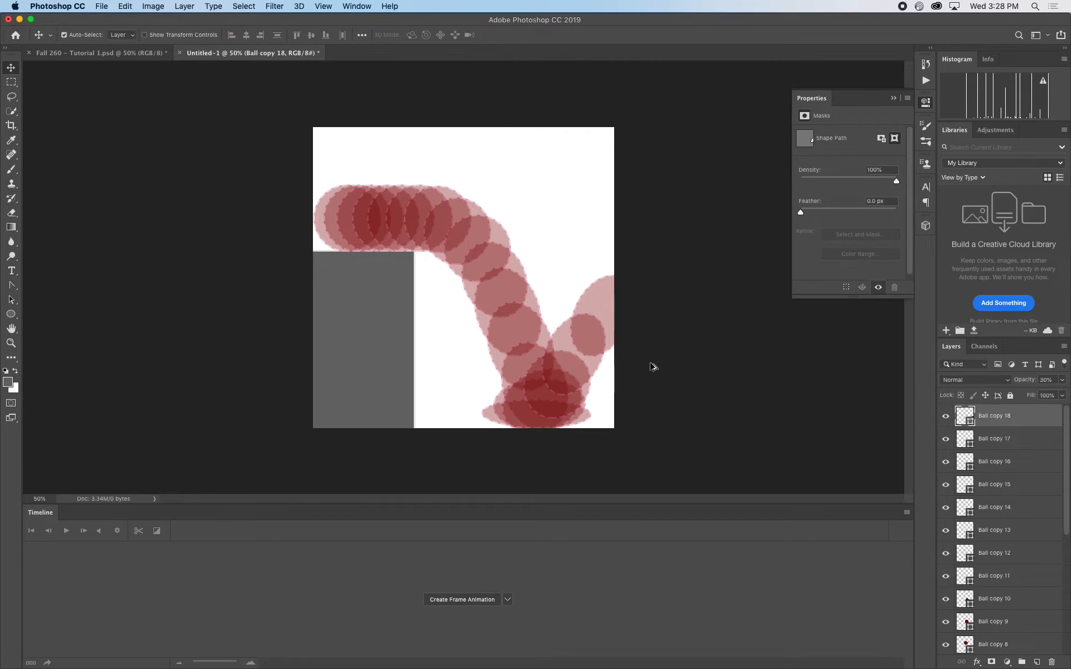
drag(603, 329, 641, 288)
click(1028, 457)
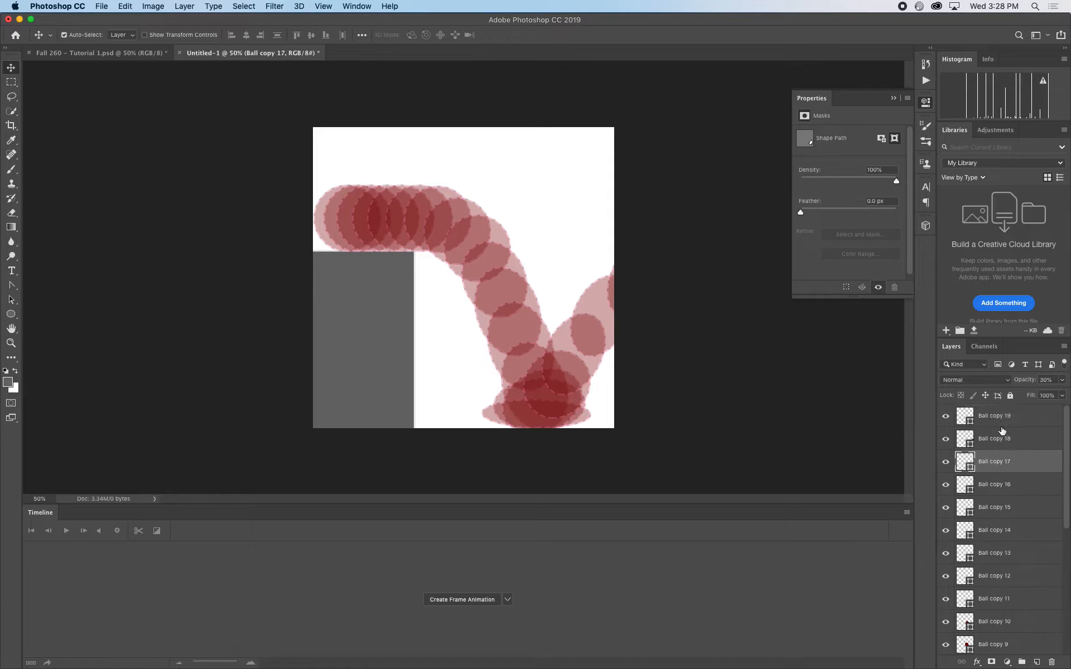
click(999, 424)
drag(612, 300, 635, 275)
Nudge Ball copy 7, just past the ledge's edge, to a centre of about X 527 px, Y 383 px, then select Ball copy 8.
click(1006, 470)
click(461, 241)
scroll(1021, 536, up, 1)
click(1032, 506)
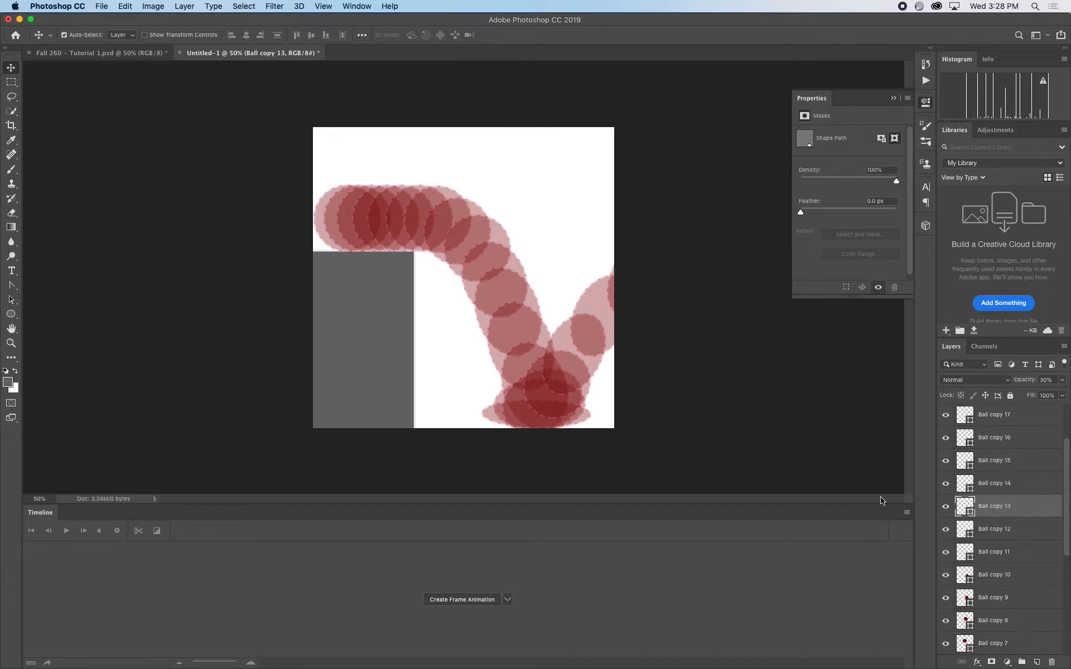
click(449, 224)
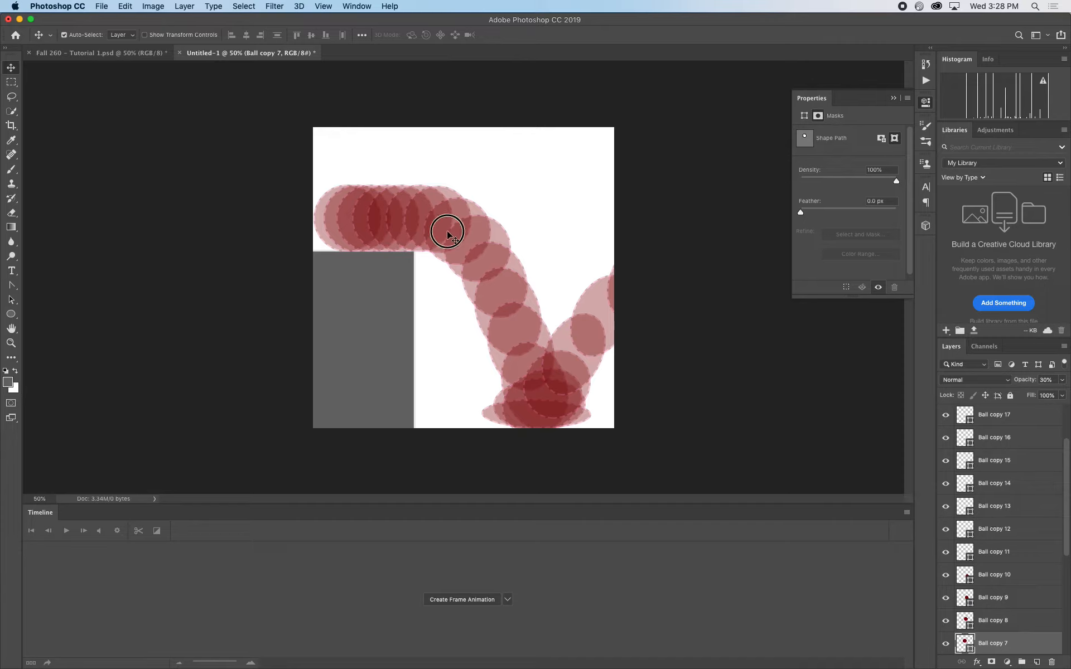
key(super+t)
drag(450, 235, 454, 237)
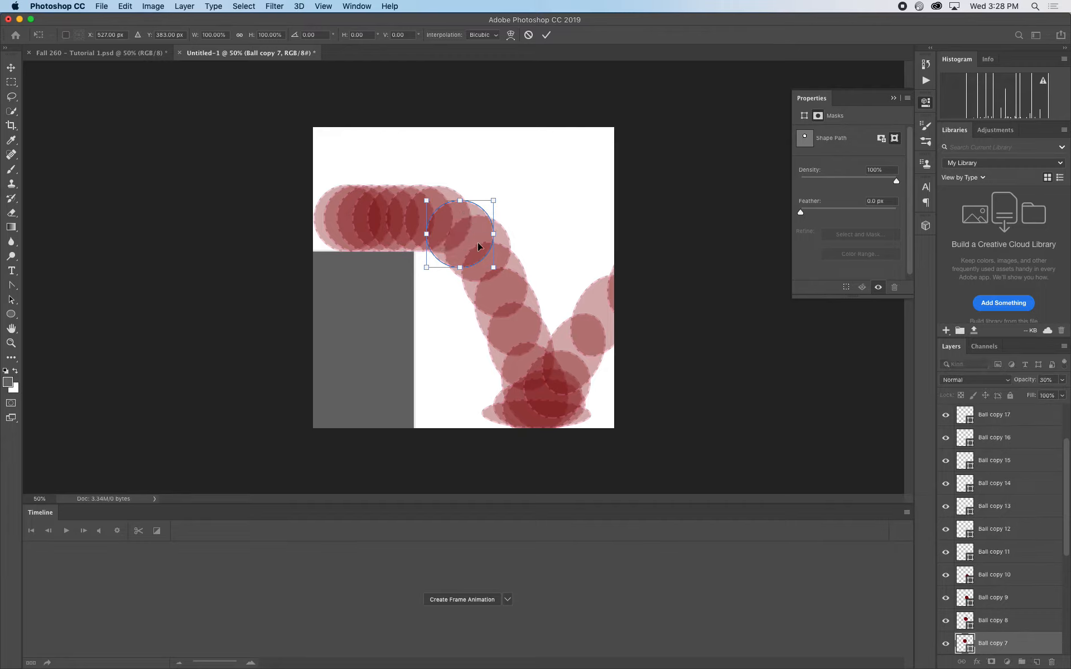
key(Return)
click(506, 239)
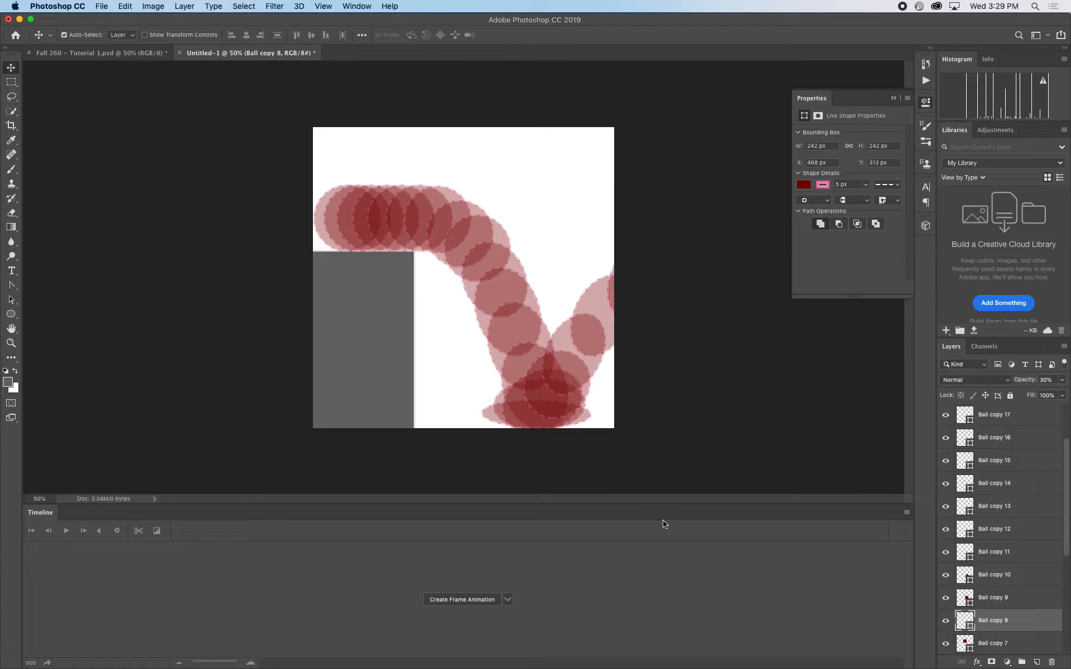
Select the original Ball layer, just above the Ledge layer in the stack.
scroll(992, 610, down, 9)
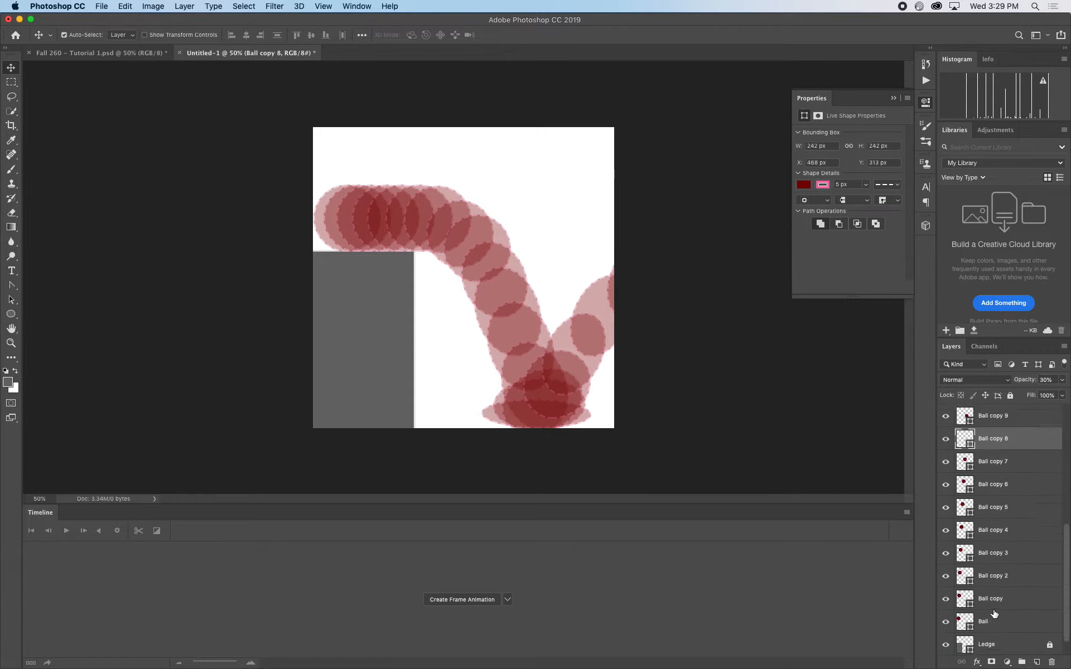
click(995, 606)
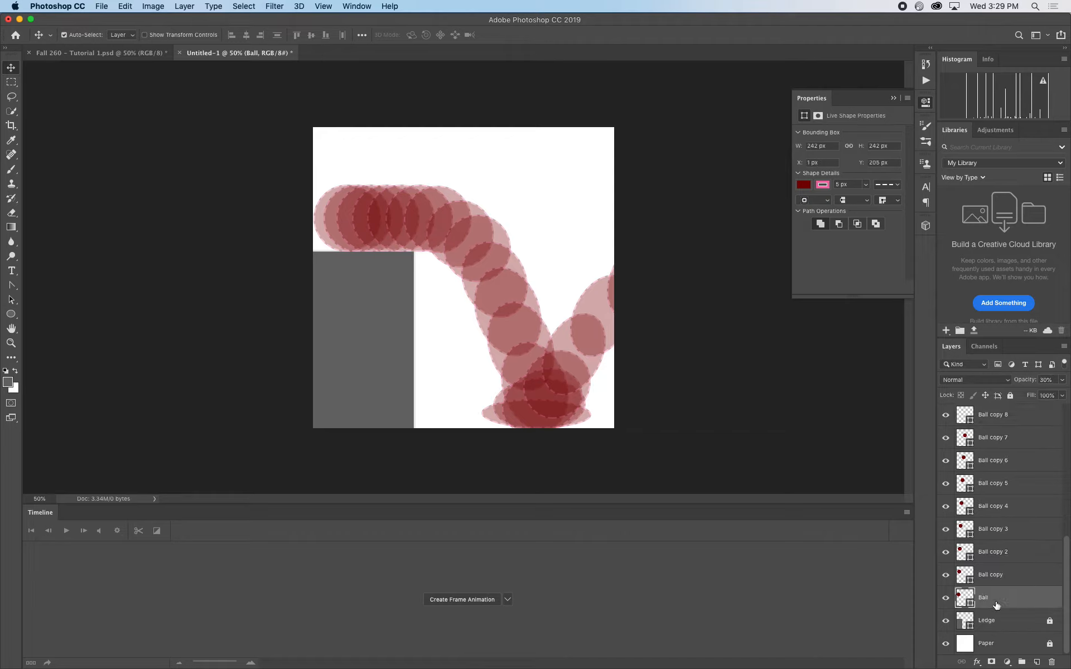
scroll(996, 606, up, 5)
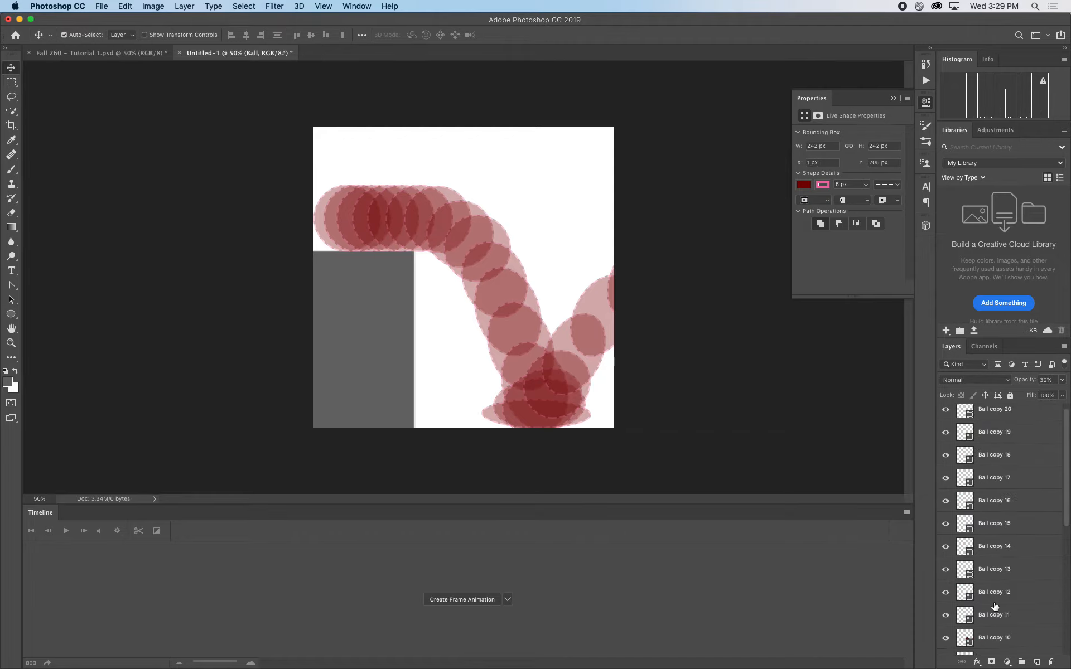
Try Create Video Timeline as the timeline type and return the choice to Create Frame Animation.
click(508, 601)
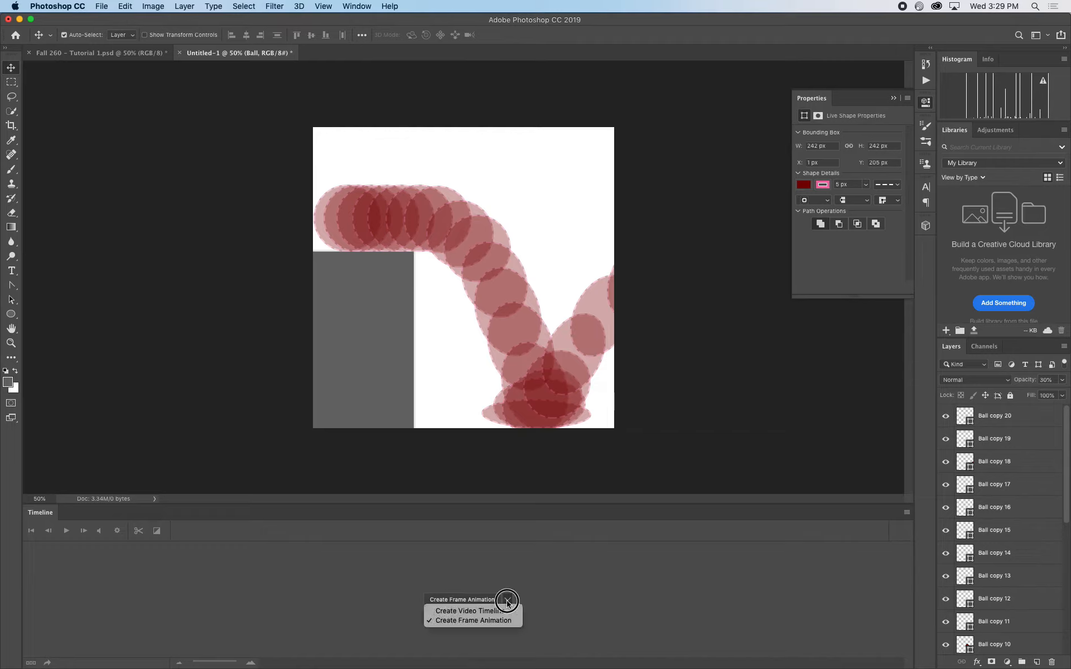
click(505, 612)
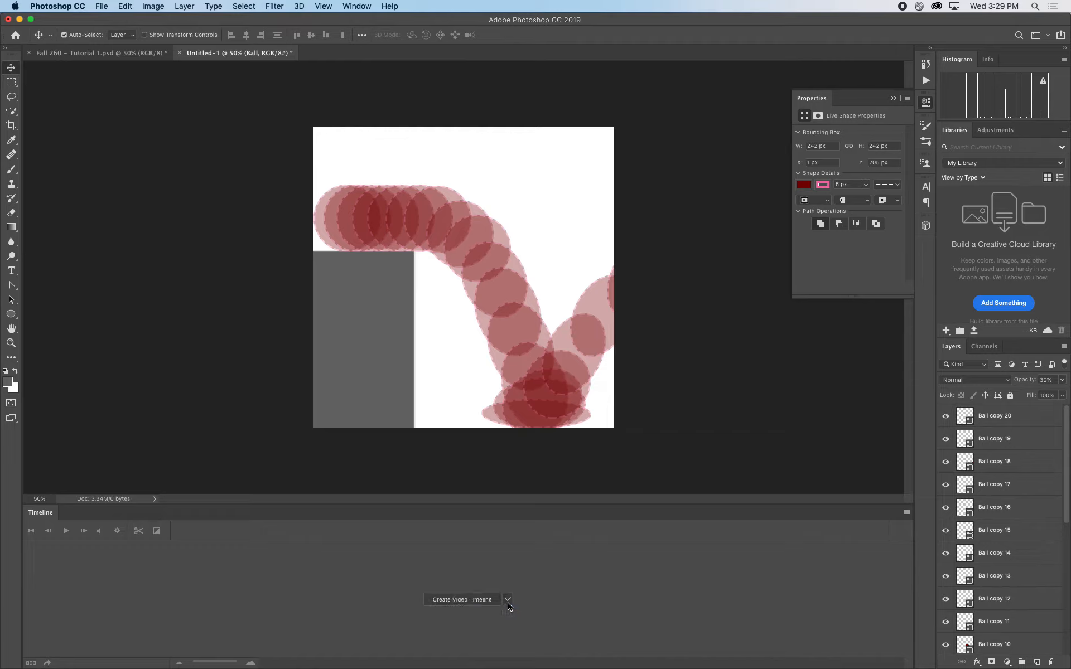
click(509, 601)
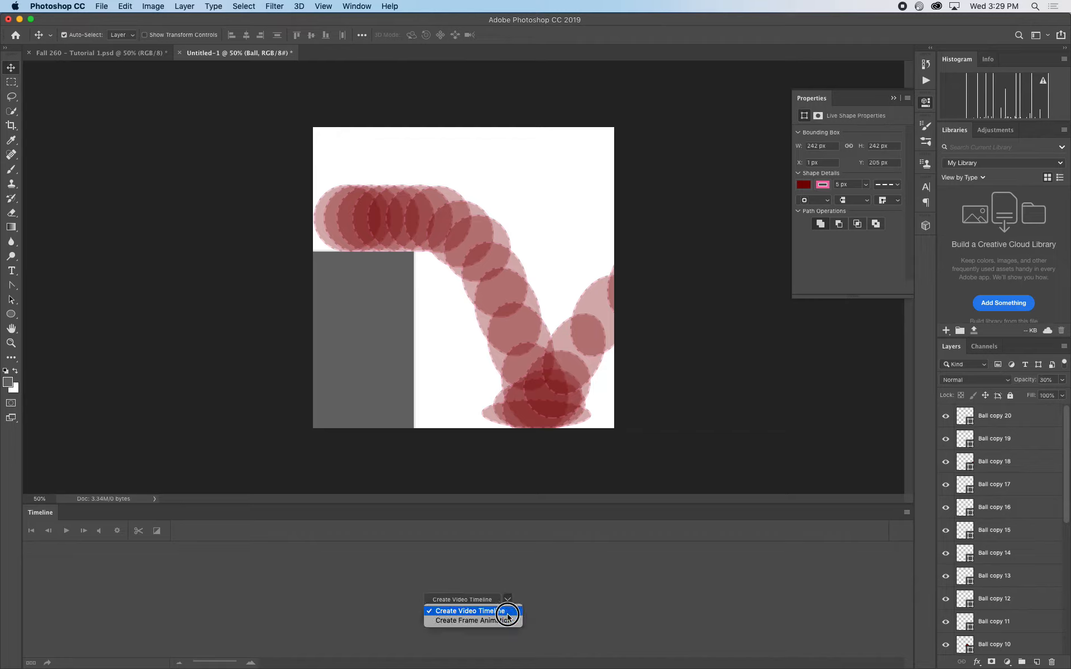
click(507, 614)
click(508, 601)
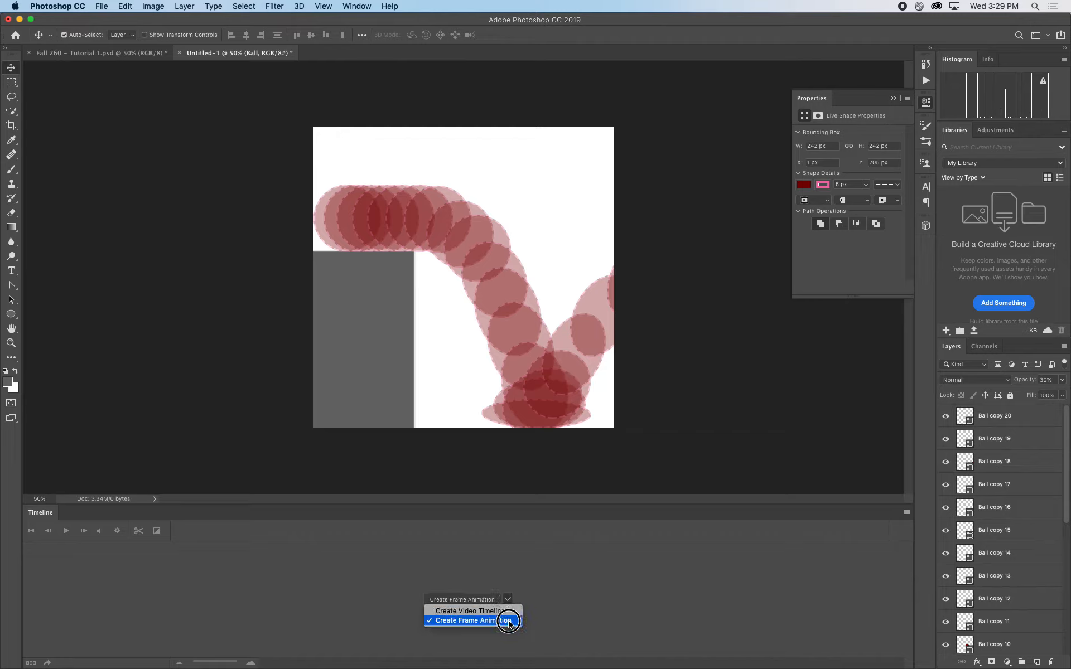
click(508, 626)
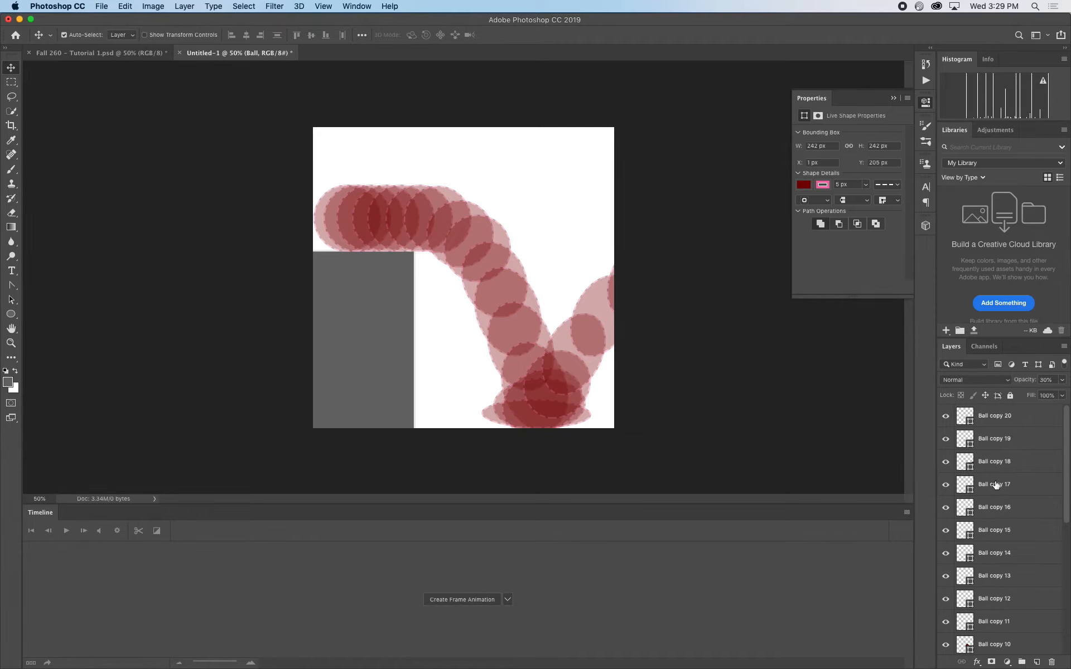
Create a frame animation and make its frames from the layers while the balls are still at 30% opacity.
click(472, 599)
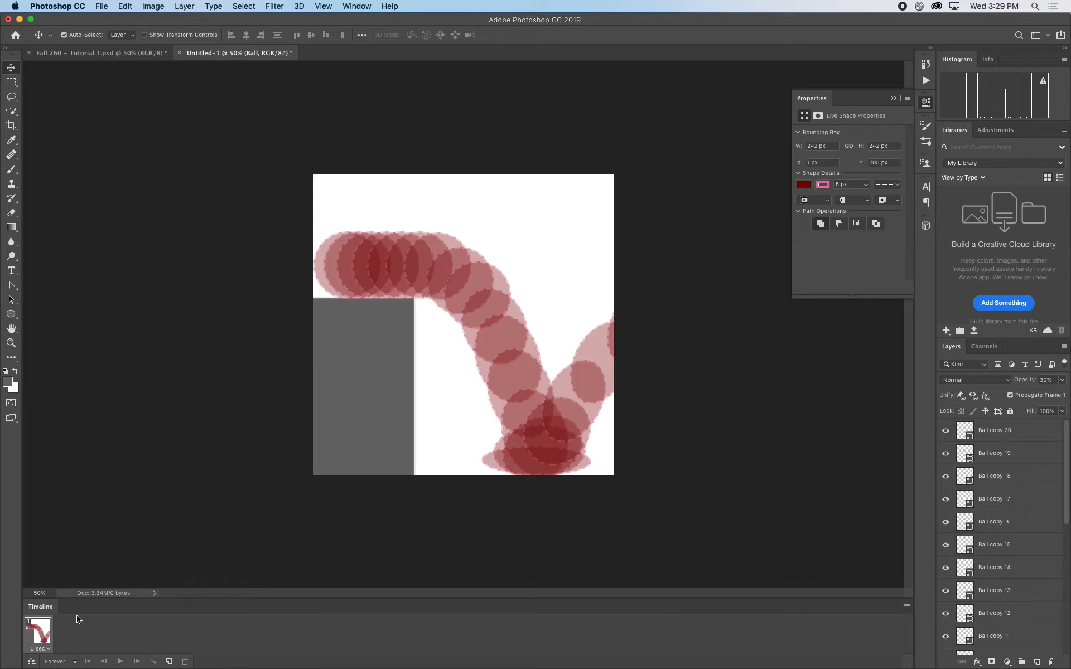
click(907, 608)
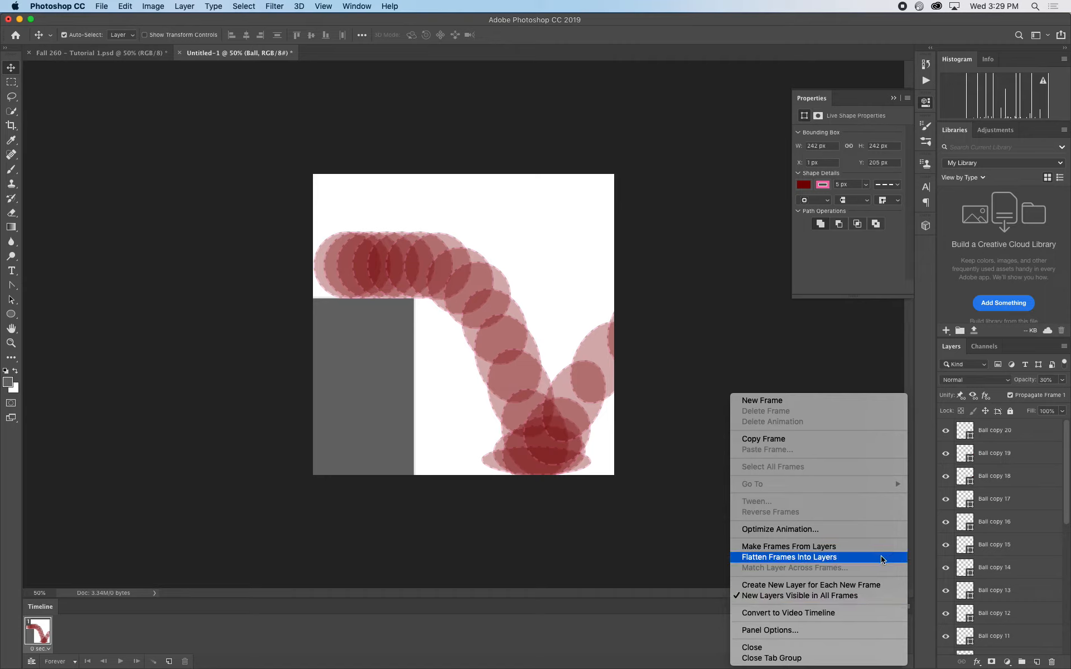
click(806, 551)
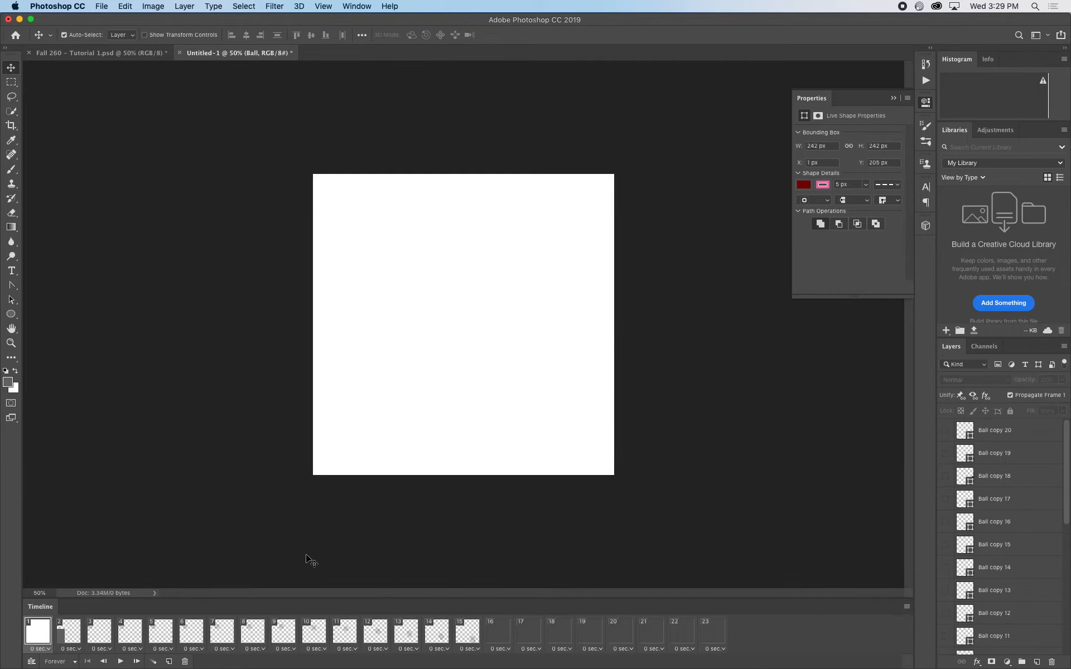
Play and stop the animation, and inspect frames 8 to 10 on the canvas.
click(120, 661)
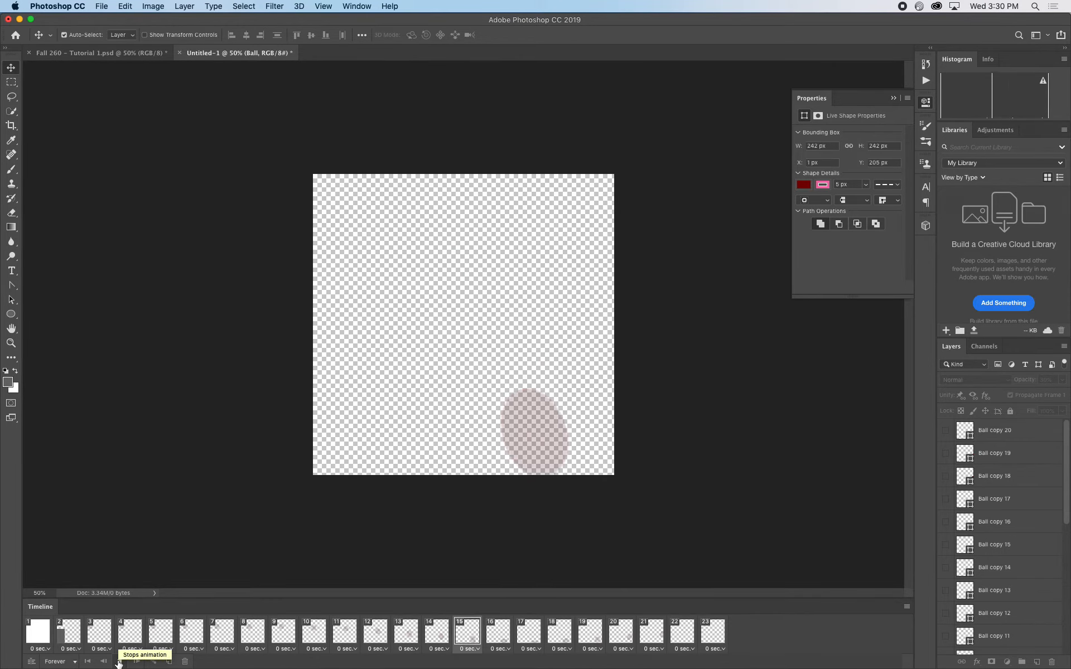
click(118, 661)
click(249, 640)
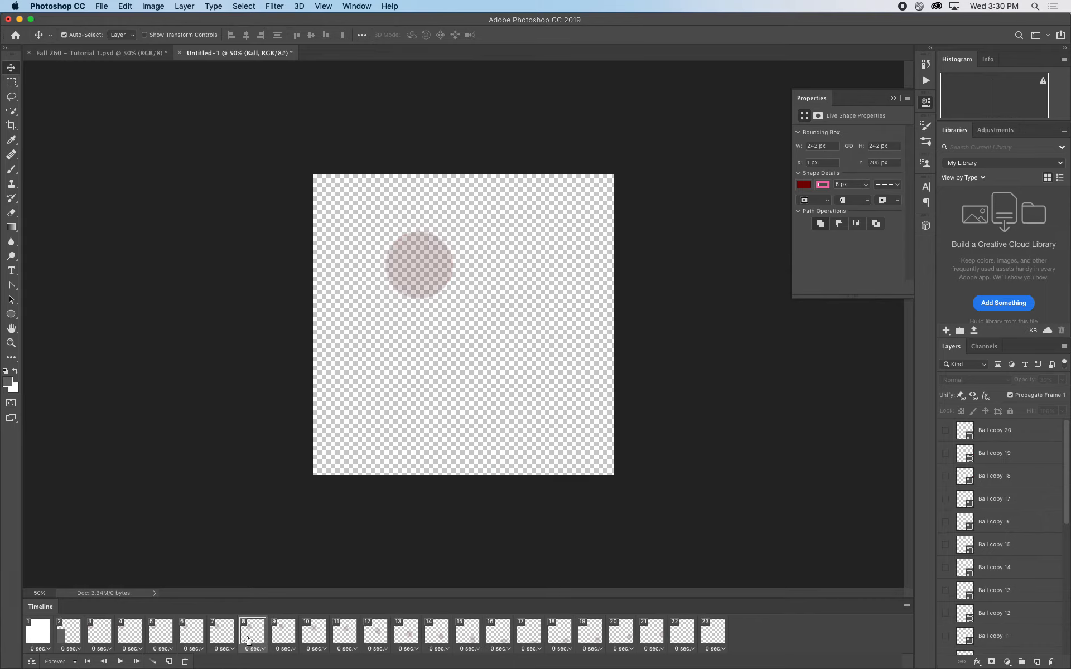
click(292, 634)
click(315, 635)
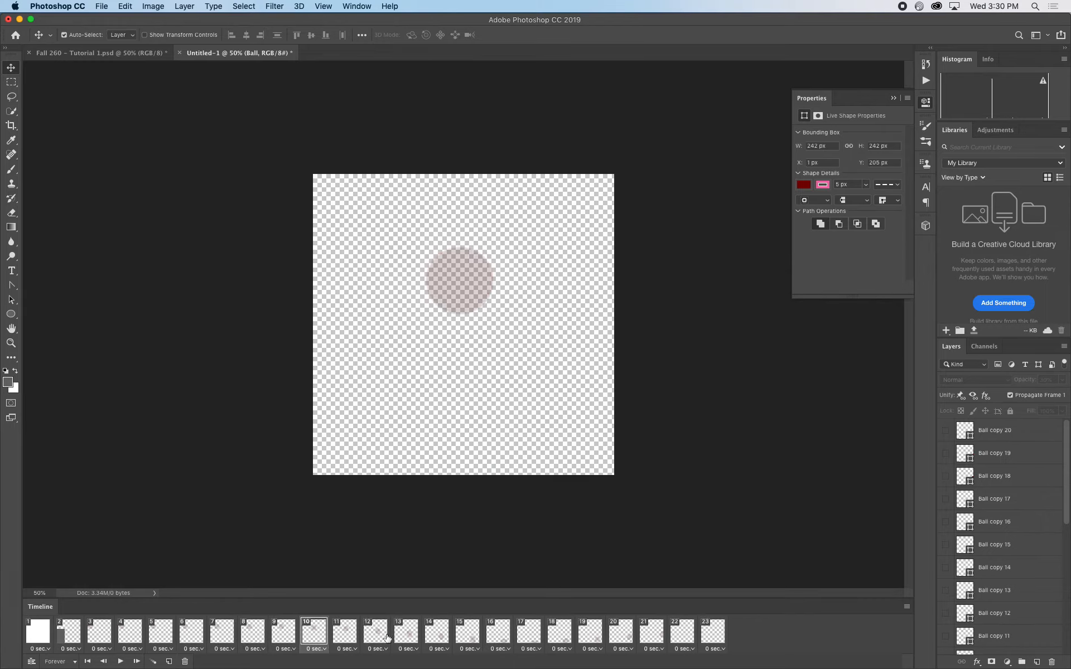
Undo making frames from the layers and creating the frame animation.
scroll(988, 587, down, 4)
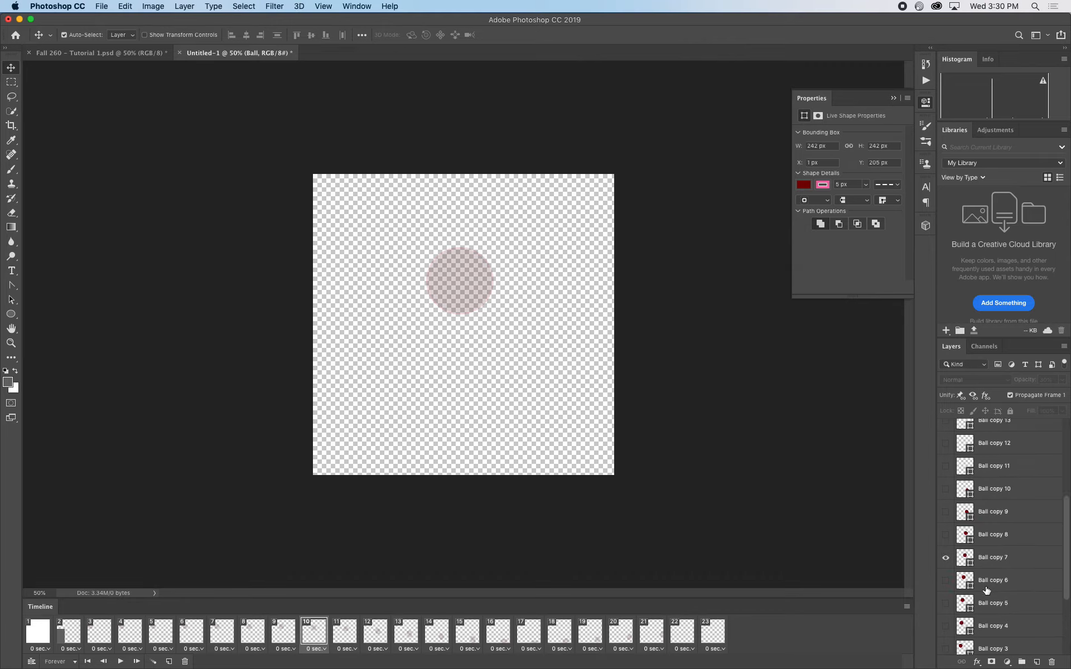
scroll(986, 590, up, 3)
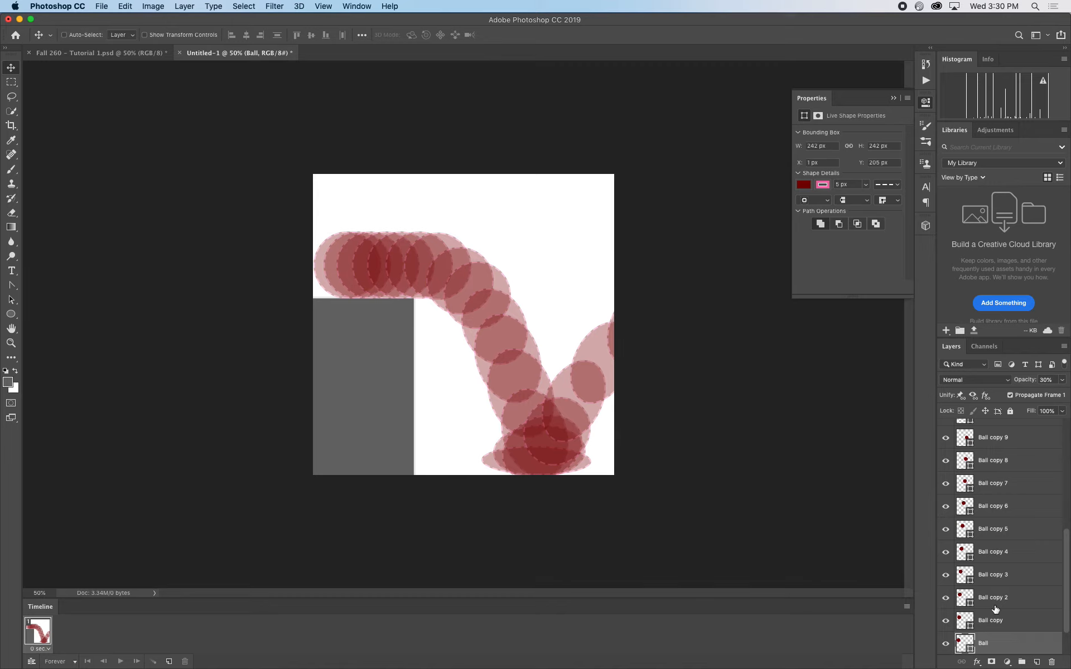
key(super+z)
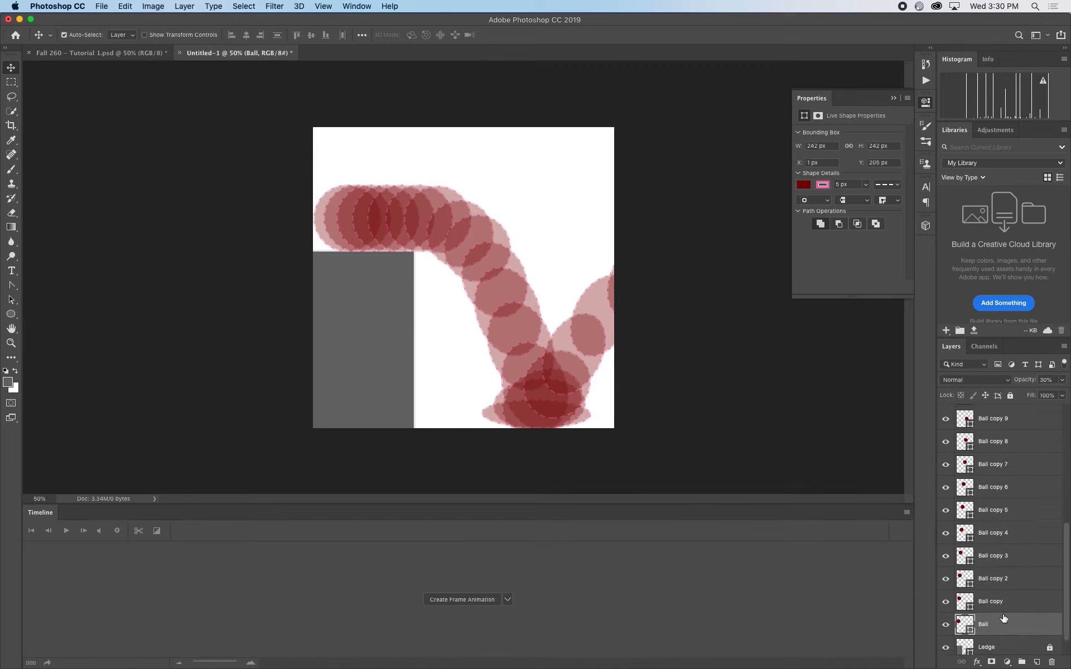
Select every ball layer from Ball up to Ball copy 20 and set their opacity to 100%.
scroll(1009, 615, down, 2)
scroll(1015, 598, up, 15)
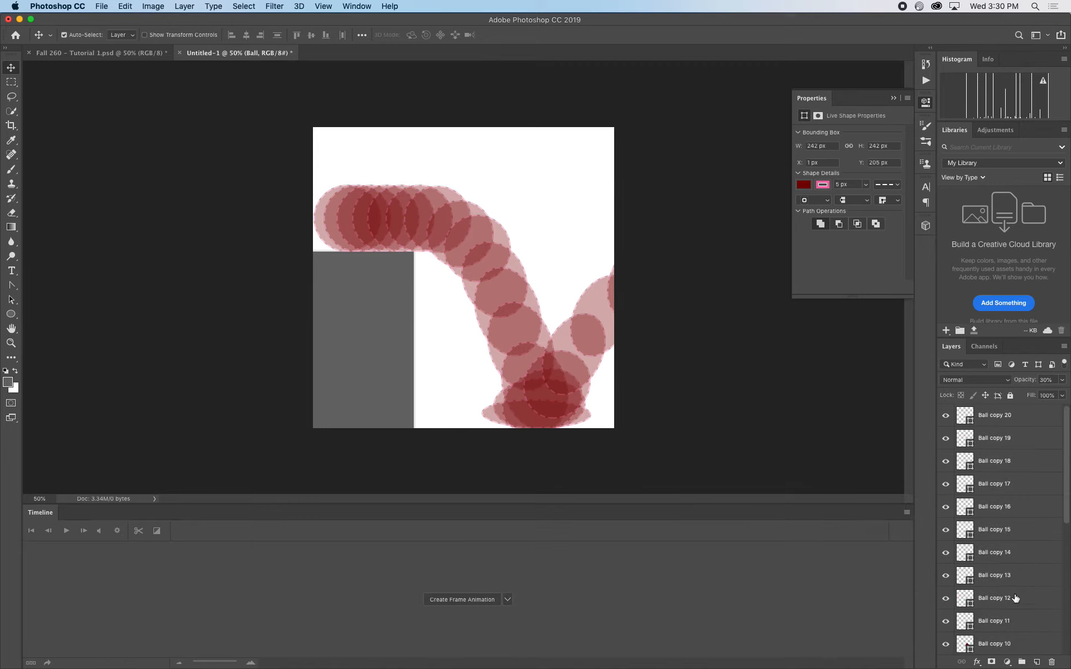
shift+click(1025, 417)
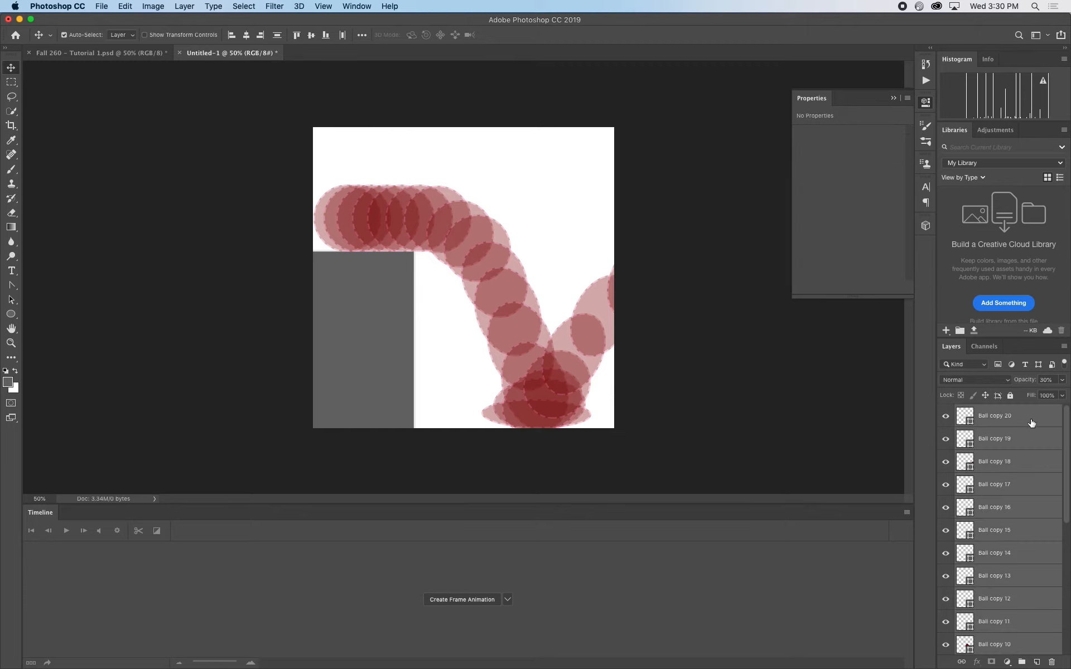
click(1062, 380)
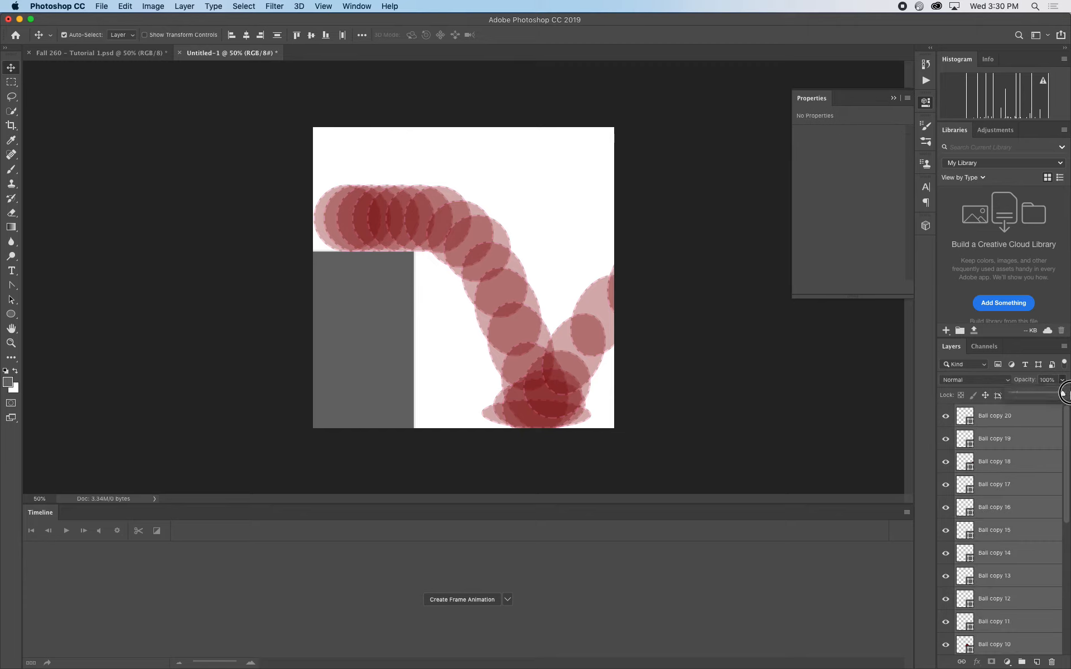
drag(1027, 393, 1068, 393)
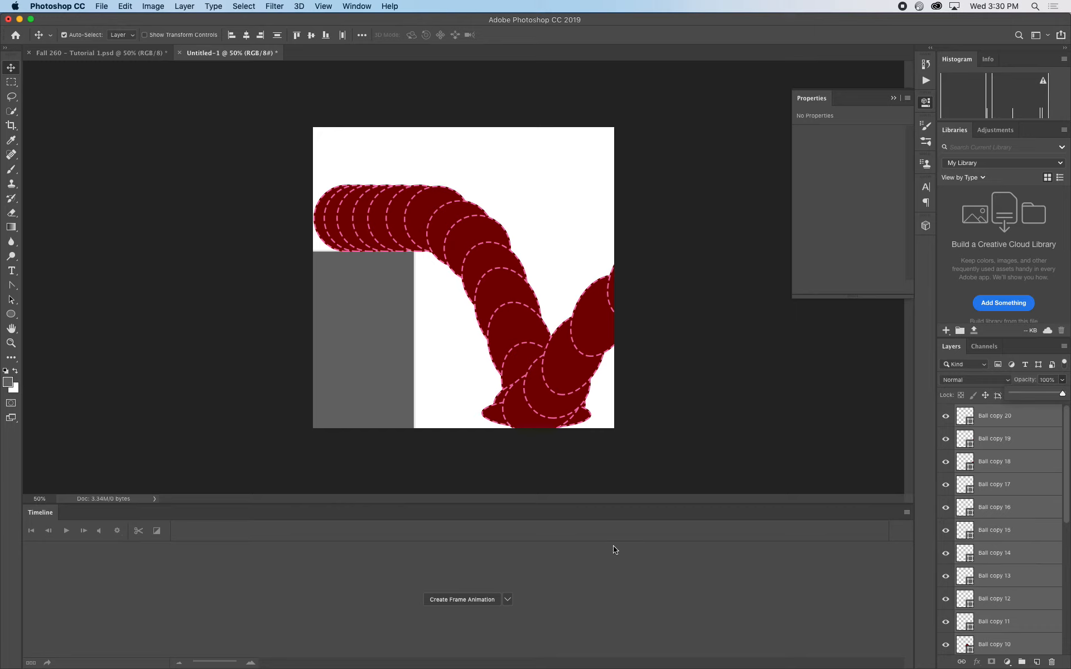
Create a frame animation and make its frames from the layers with the fully opaque balls.
click(461, 600)
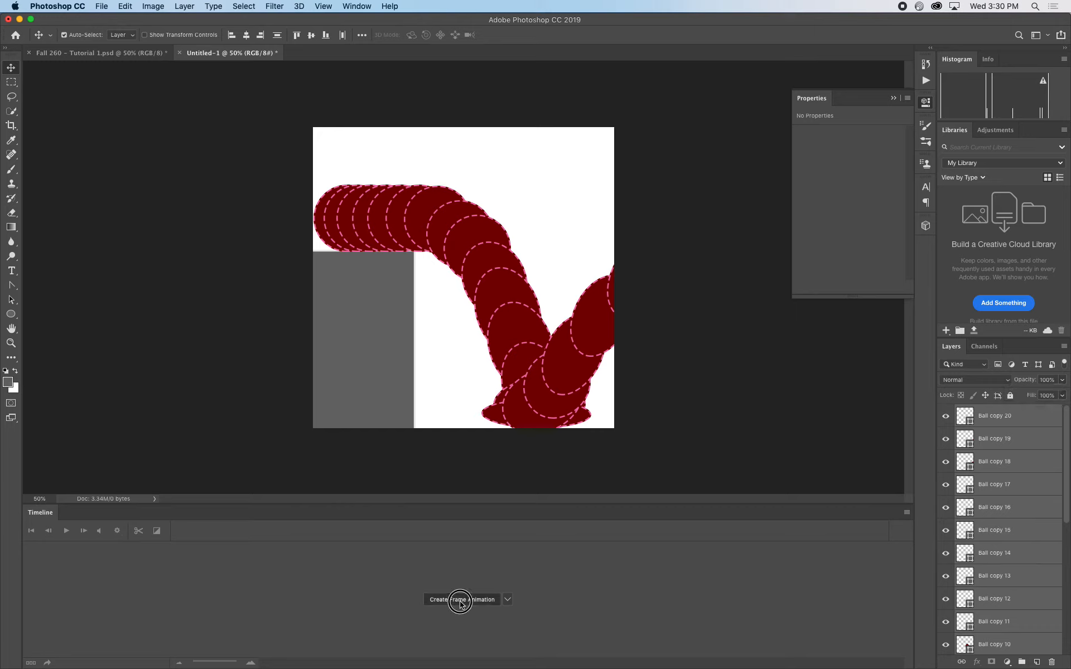
click(907, 606)
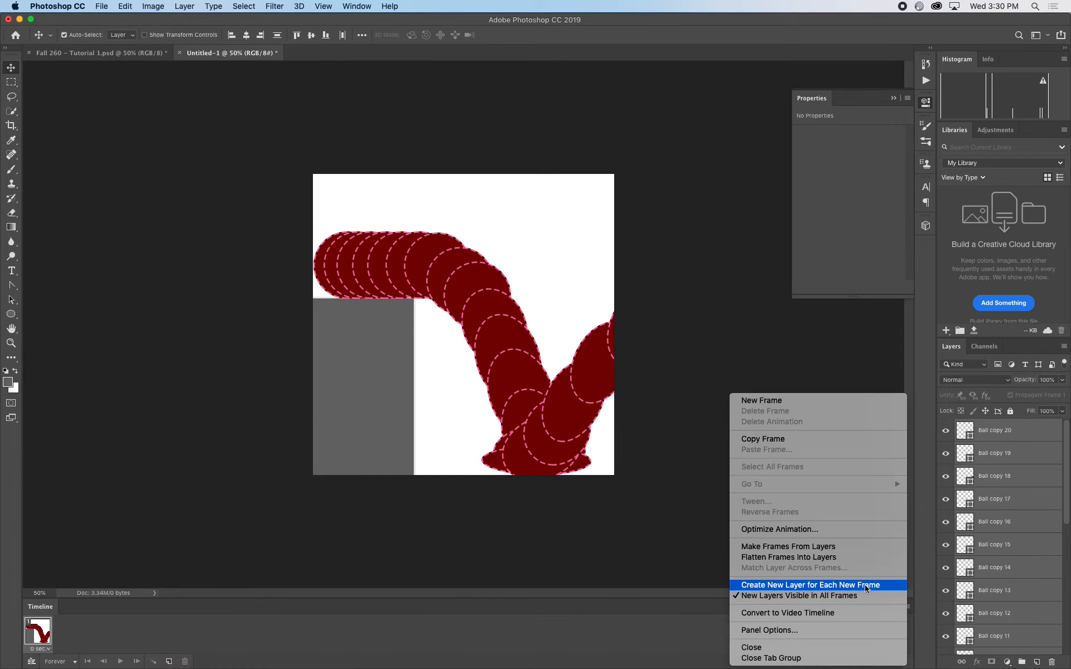
click(836, 548)
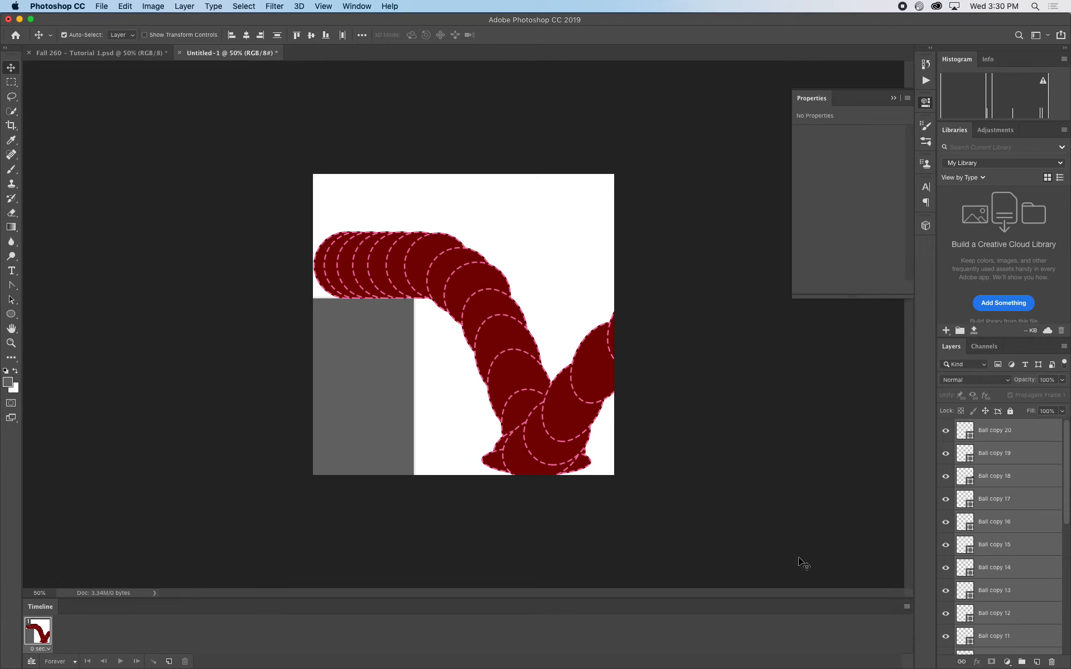
Play and stop the animation, and compare which layers are visible in frames 1, 2 and 3.
click(120, 662)
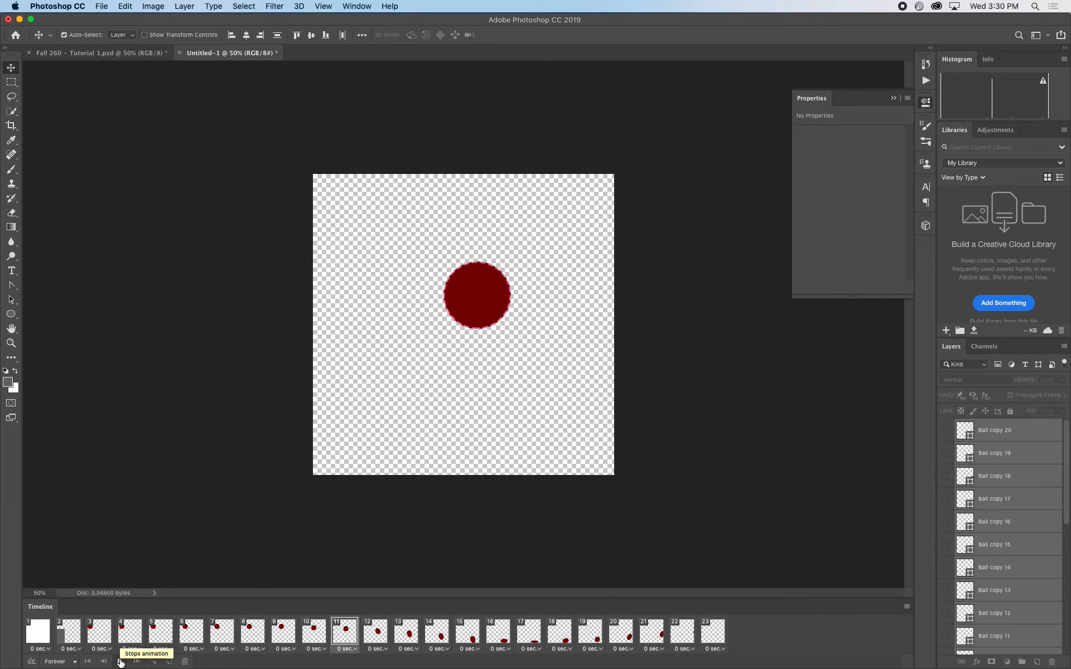
click(120, 662)
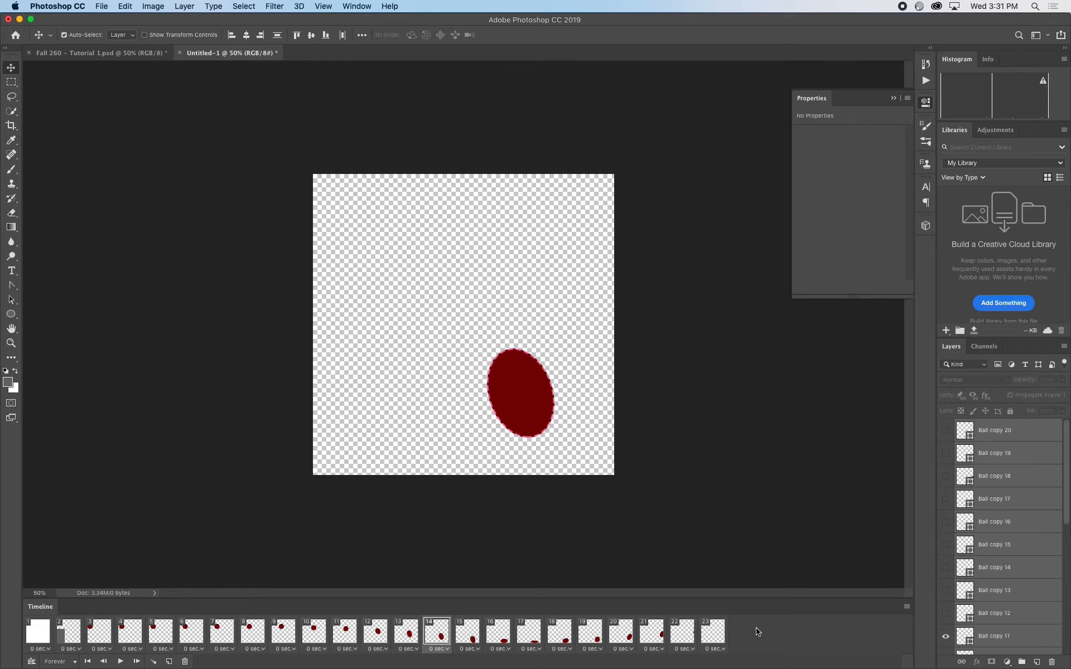
click(47, 632)
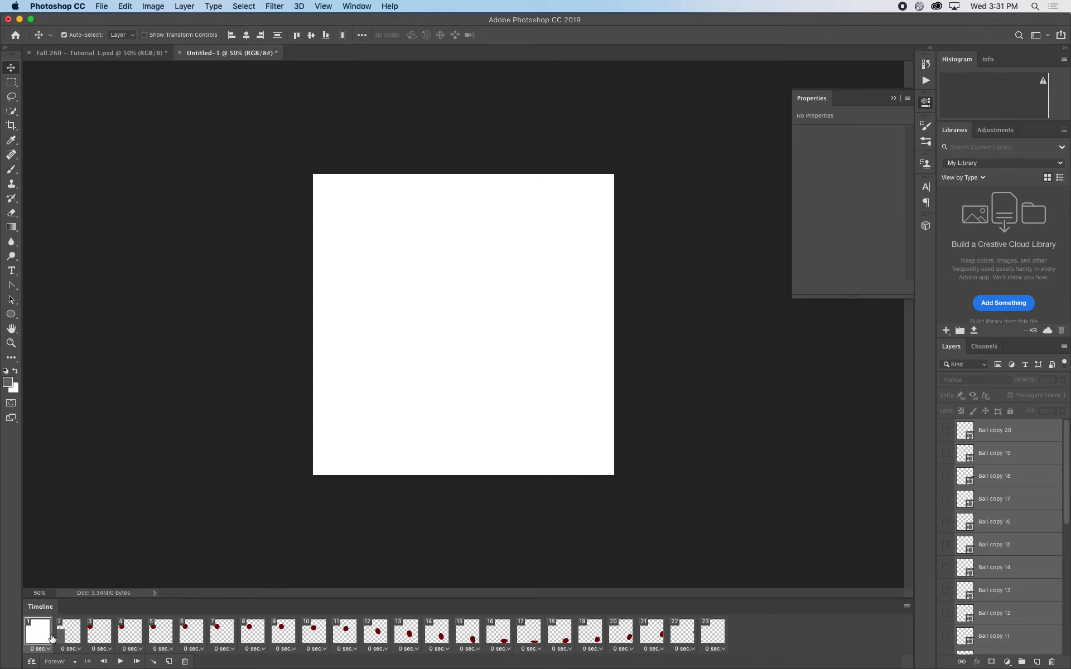
click(67, 635)
click(41, 637)
scroll(999, 594, down, 10)
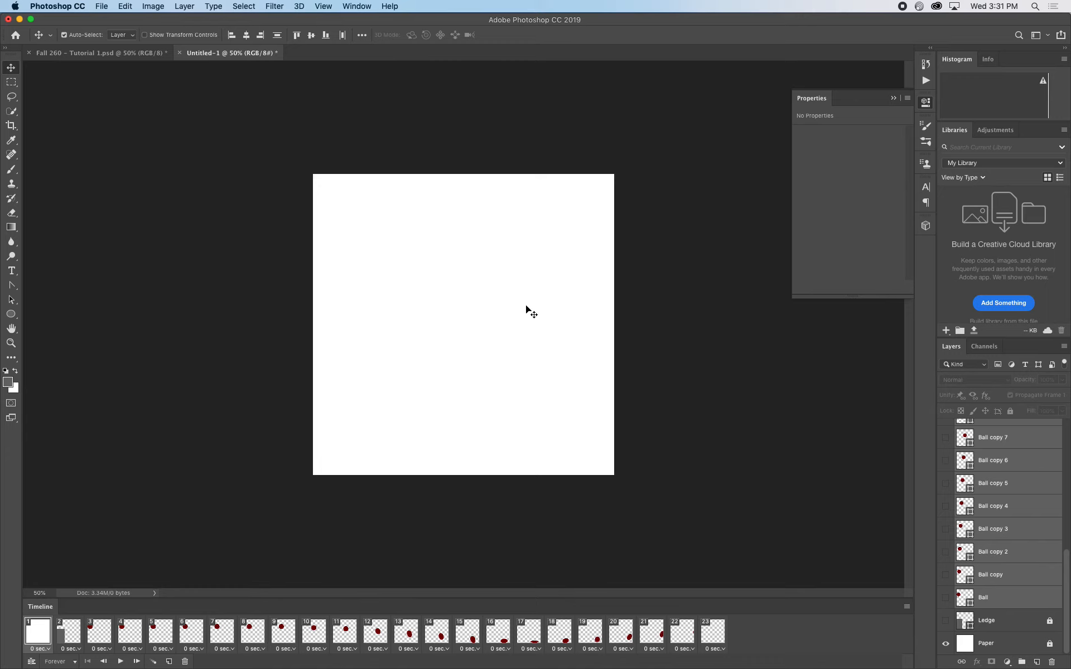
click(106, 636)
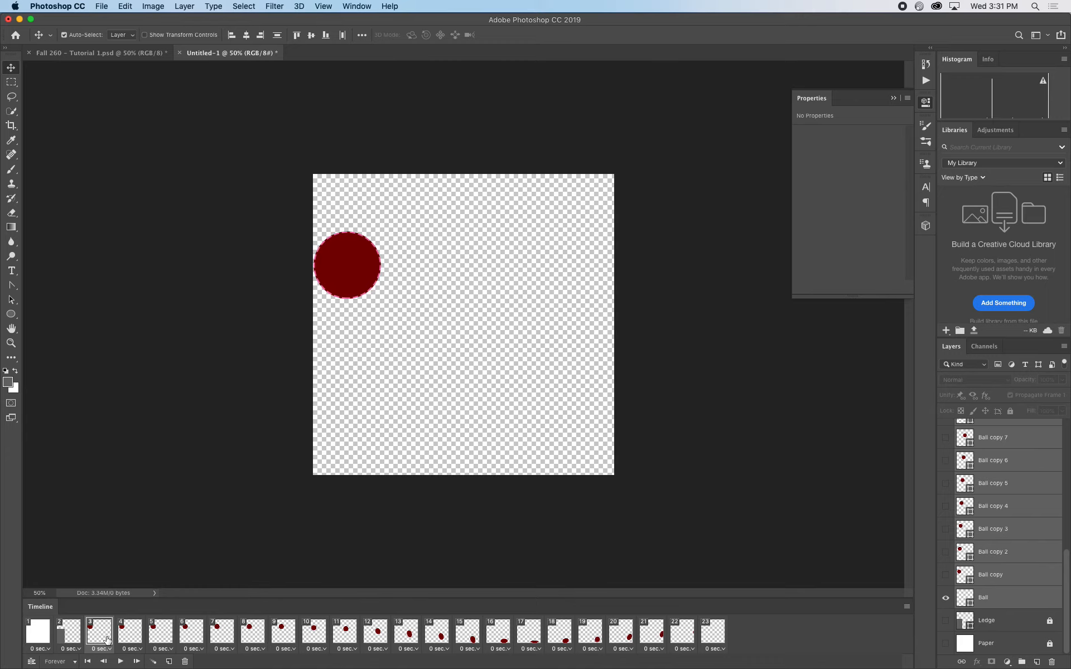
click(37, 639)
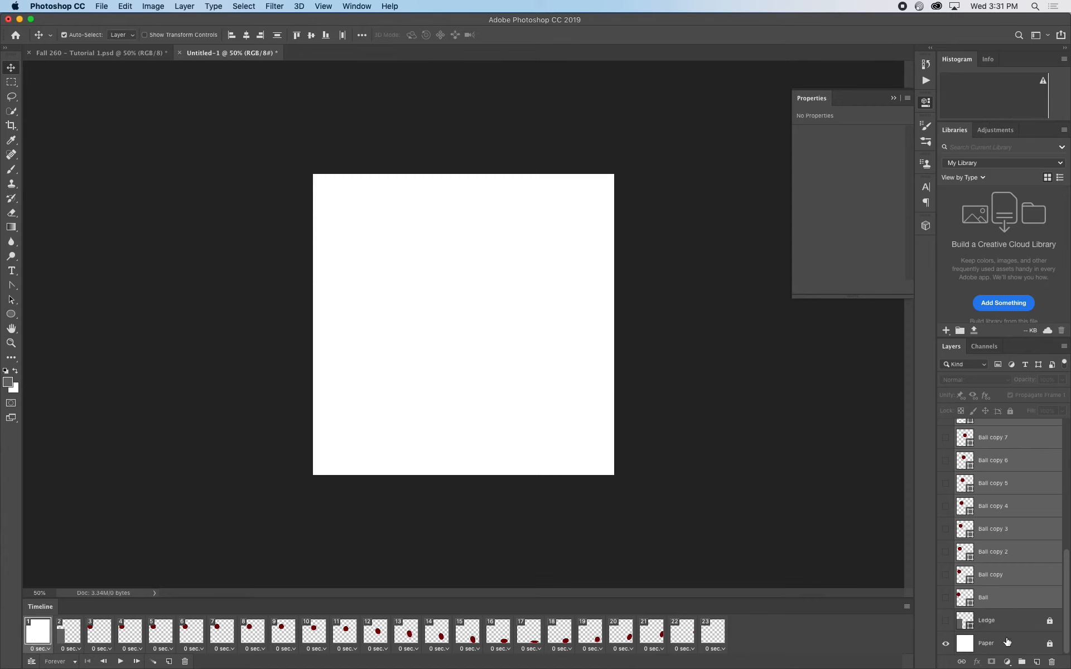
Unlock the Paper layer and unify its visibility so it matches in all frames, checking the result with playback.
click(1007, 642)
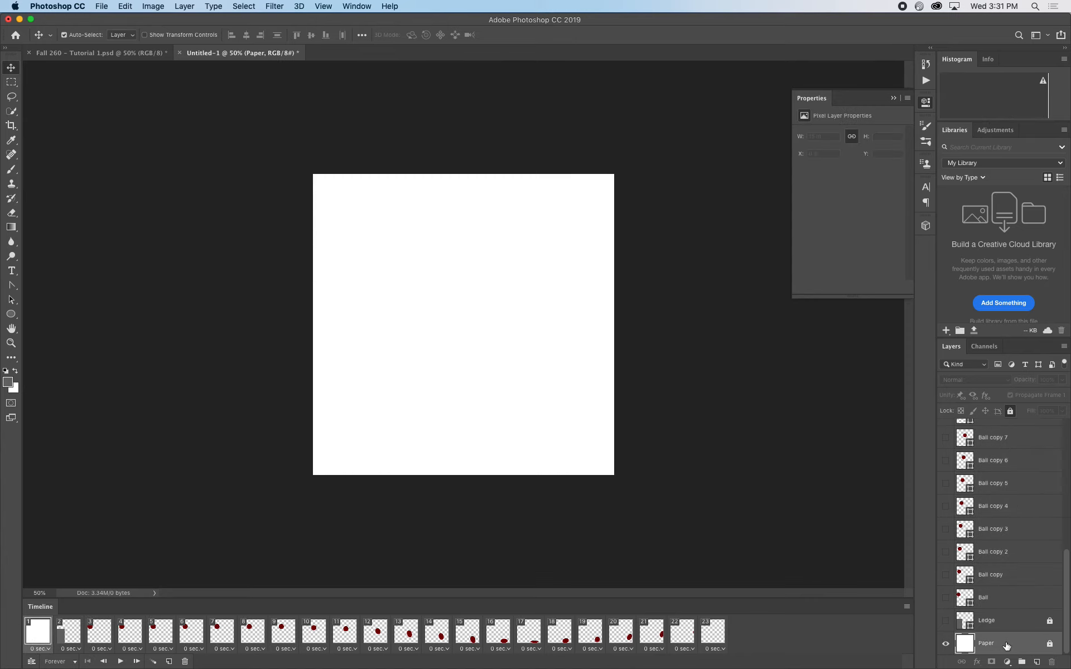
click(1050, 645)
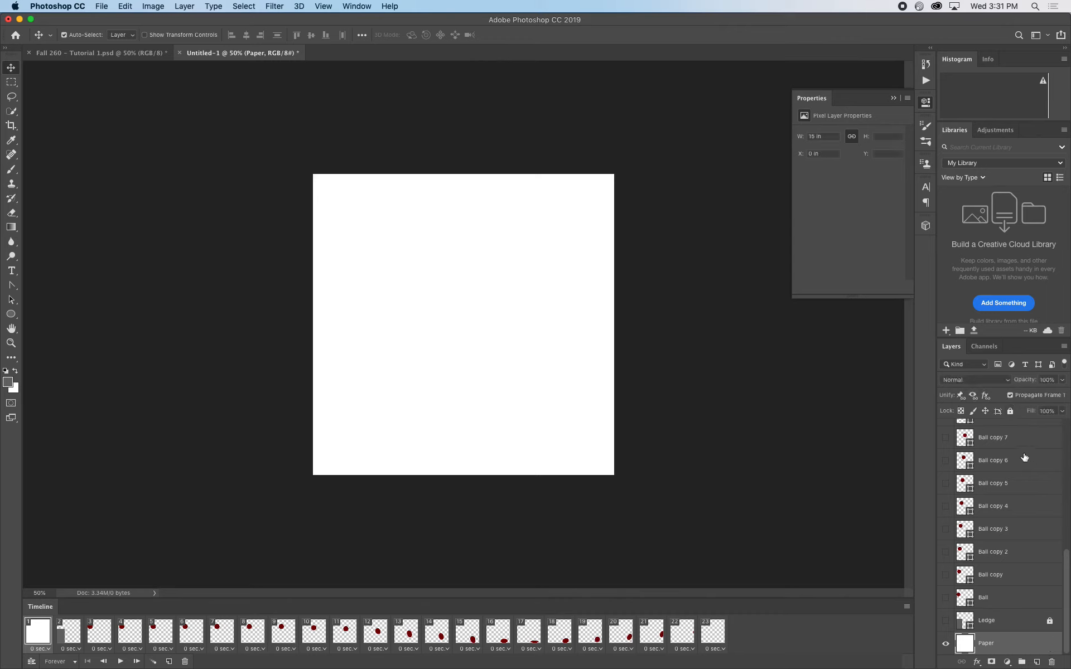
click(974, 396)
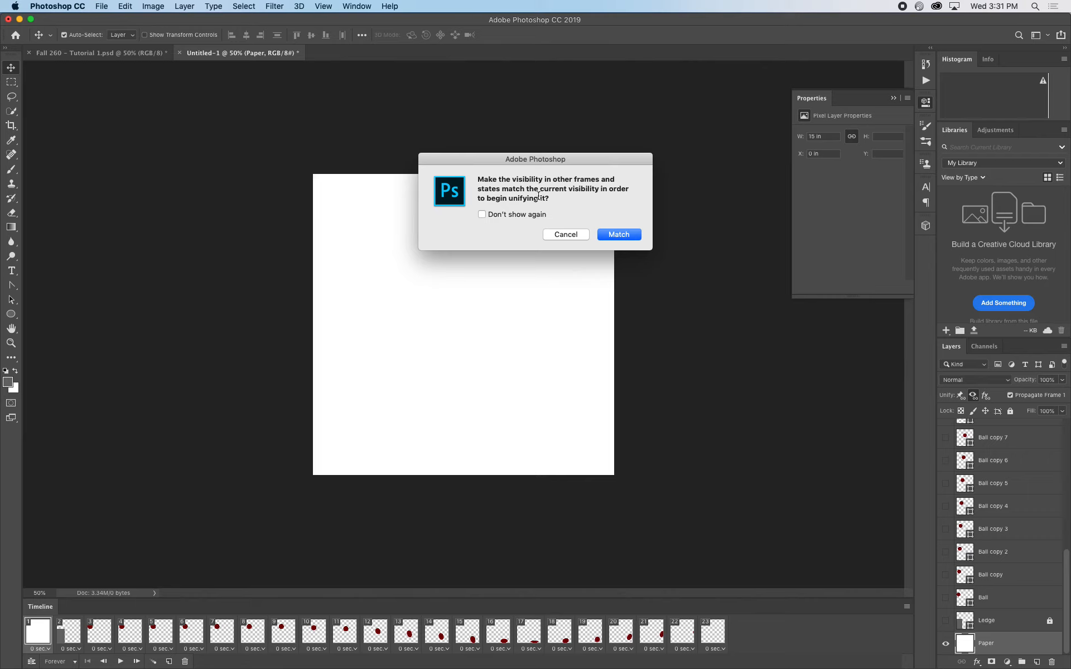
click(621, 234)
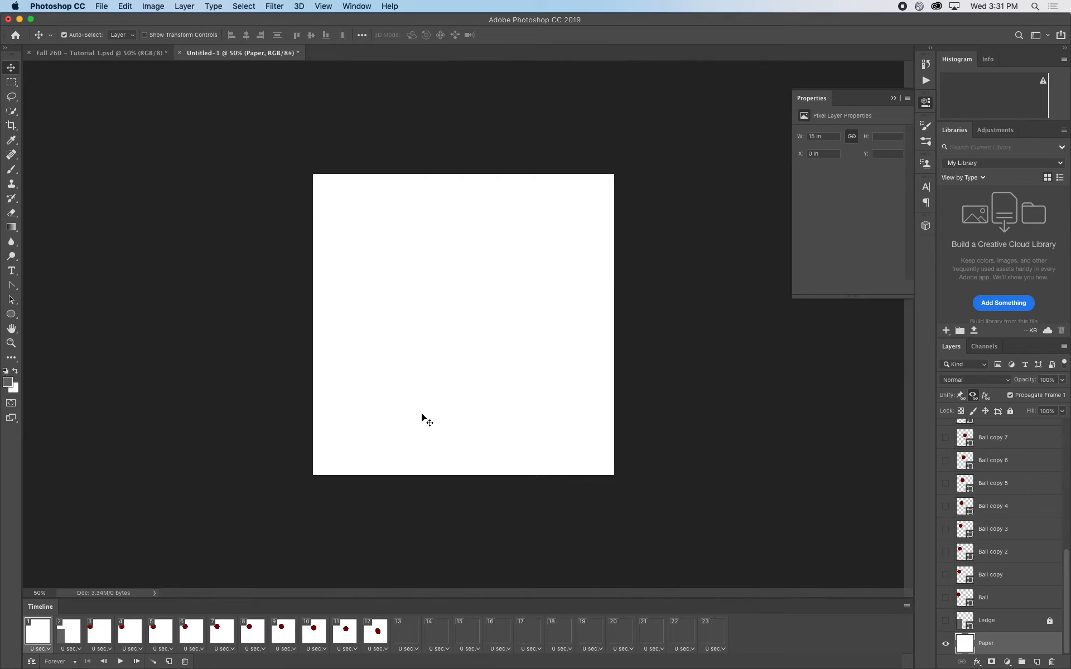
click(116, 661)
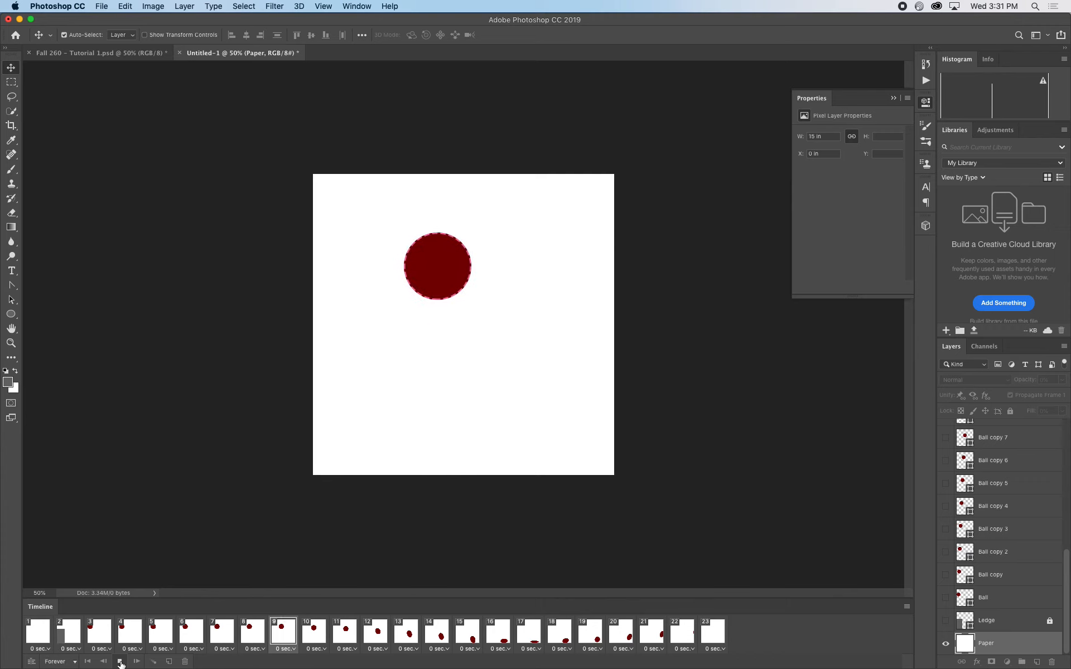
Stop playback, unlock the Ledge layer in frame 2, and unify its visibility so it matches in all frames.
click(121, 663)
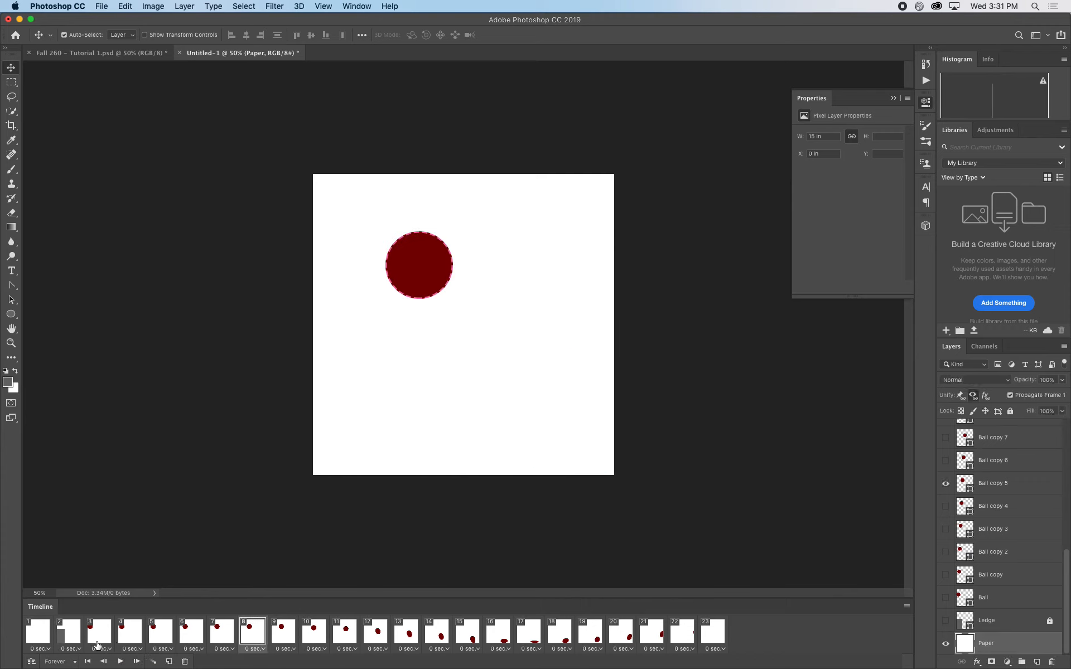
click(68, 633)
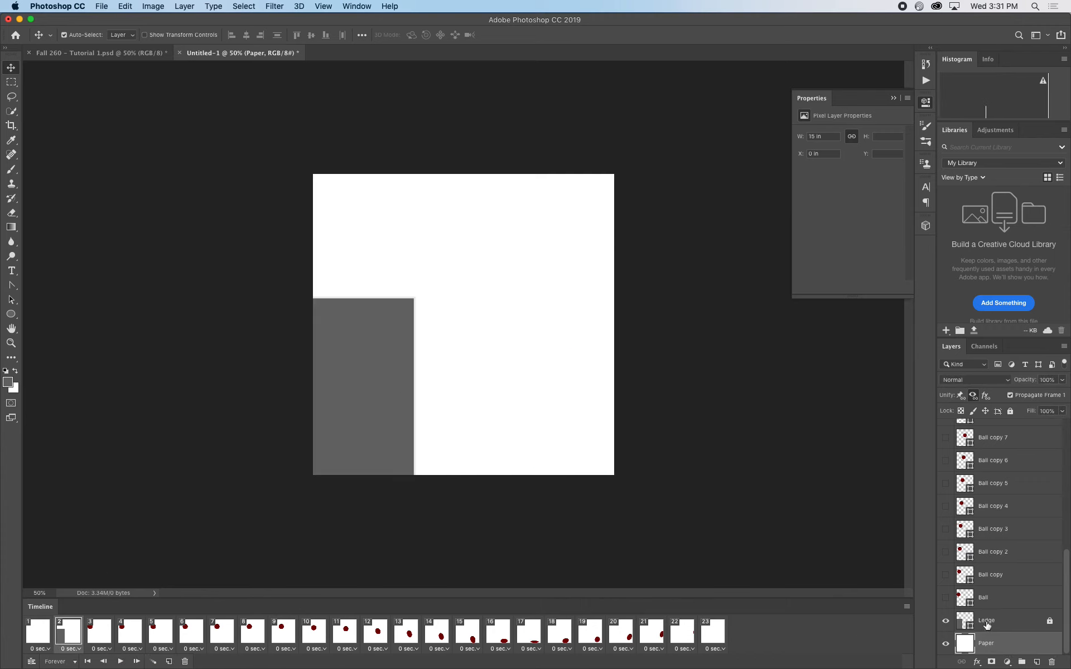
click(987, 623)
click(1050, 622)
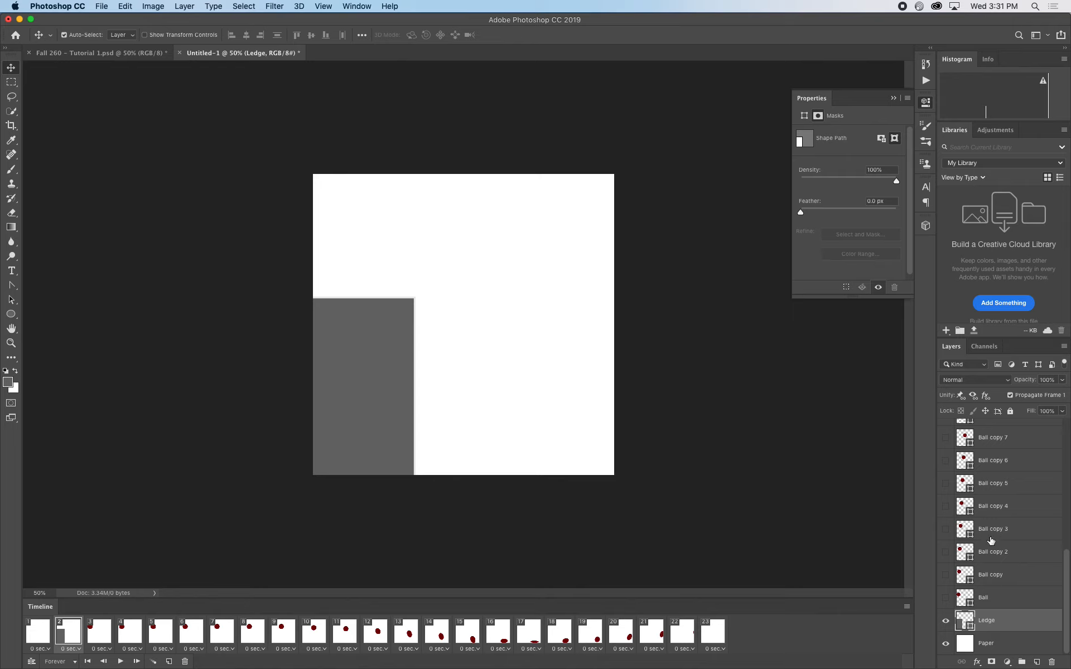
click(974, 395)
click(619, 234)
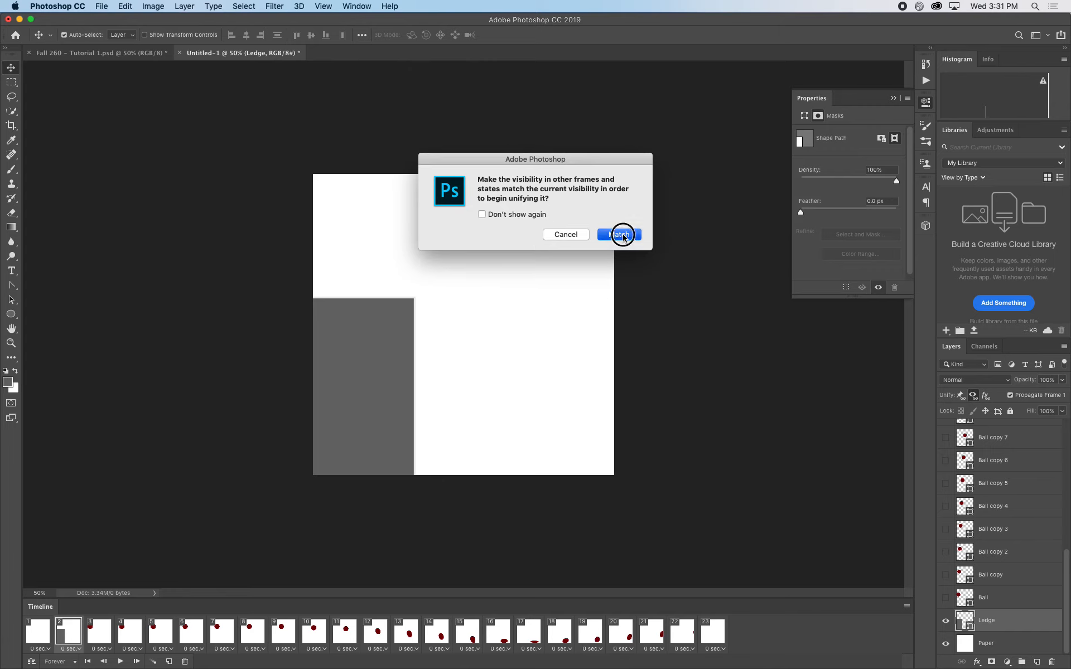
Play the animation, stop it, and play it again to check the ball's motion with the ledge and paper.
click(125, 662)
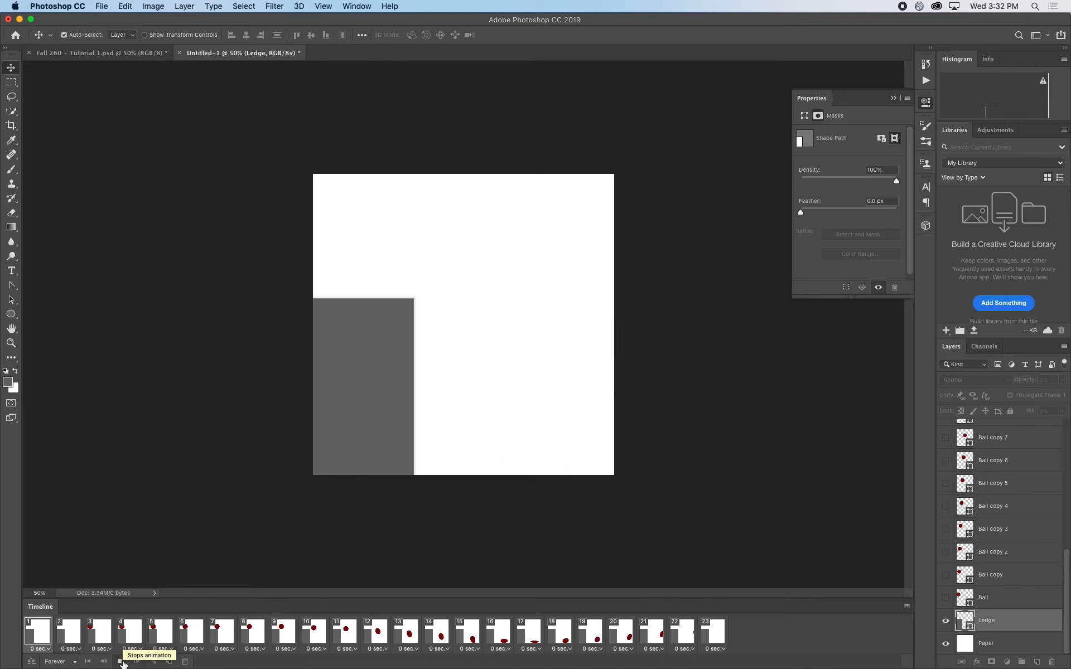
click(123, 662)
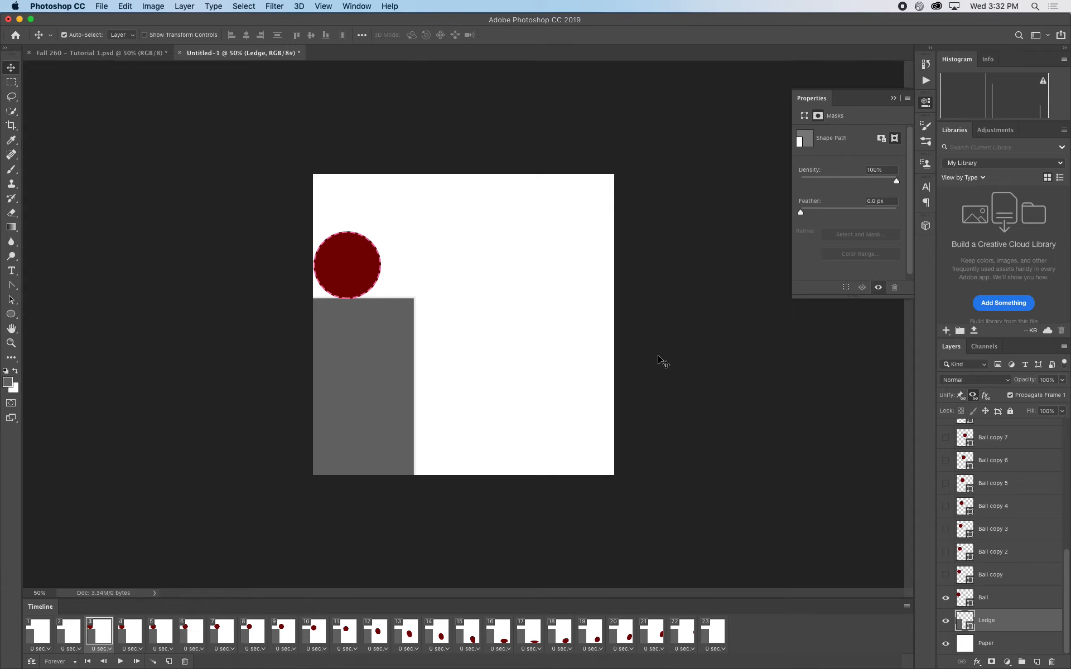
click(120, 661)
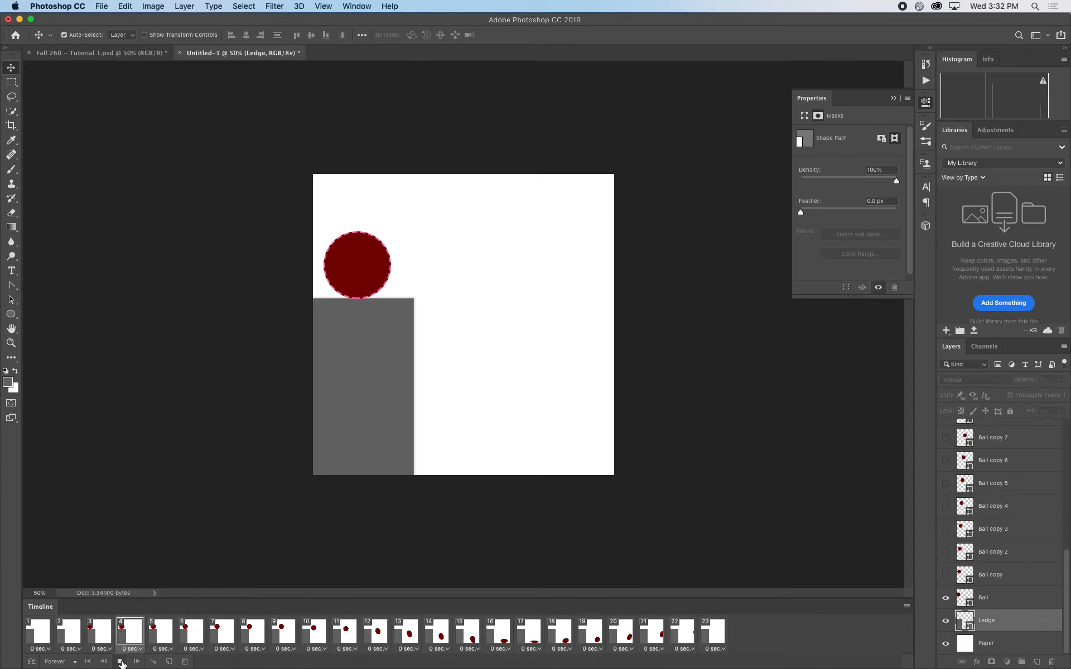